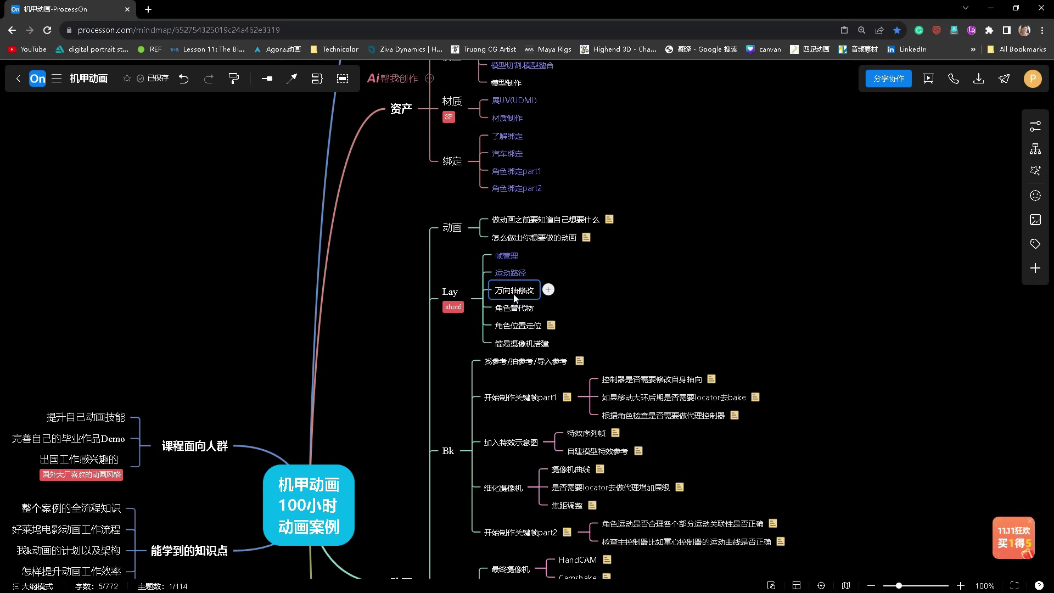
Step: Switch to Maya and inspect the two ring sets and figures, showing the upper figure's rotation manipulator
left_click(992, 8)
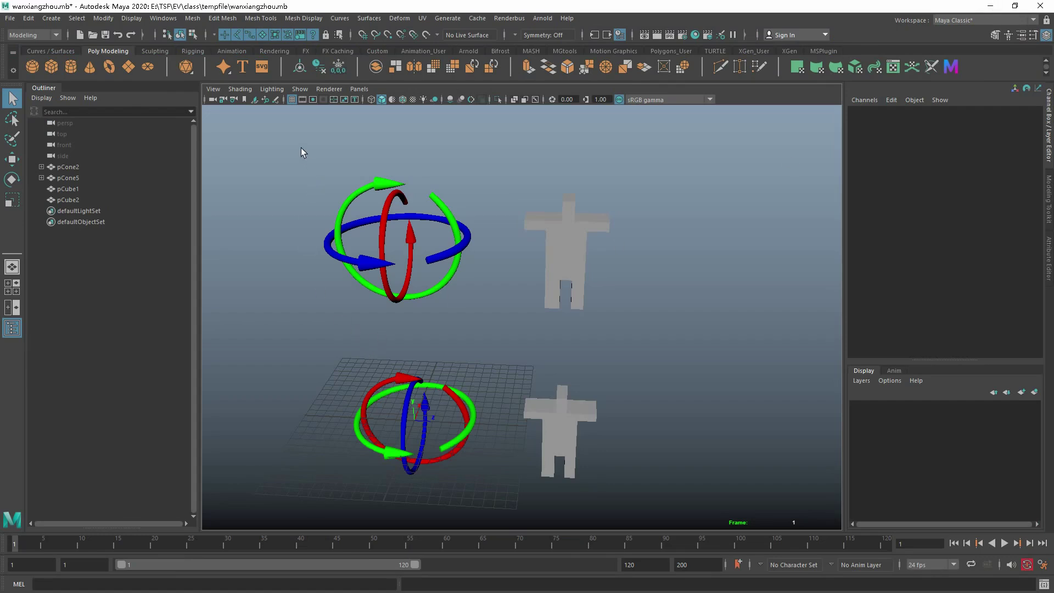
left_click_drag(301, 147, 687, 502)
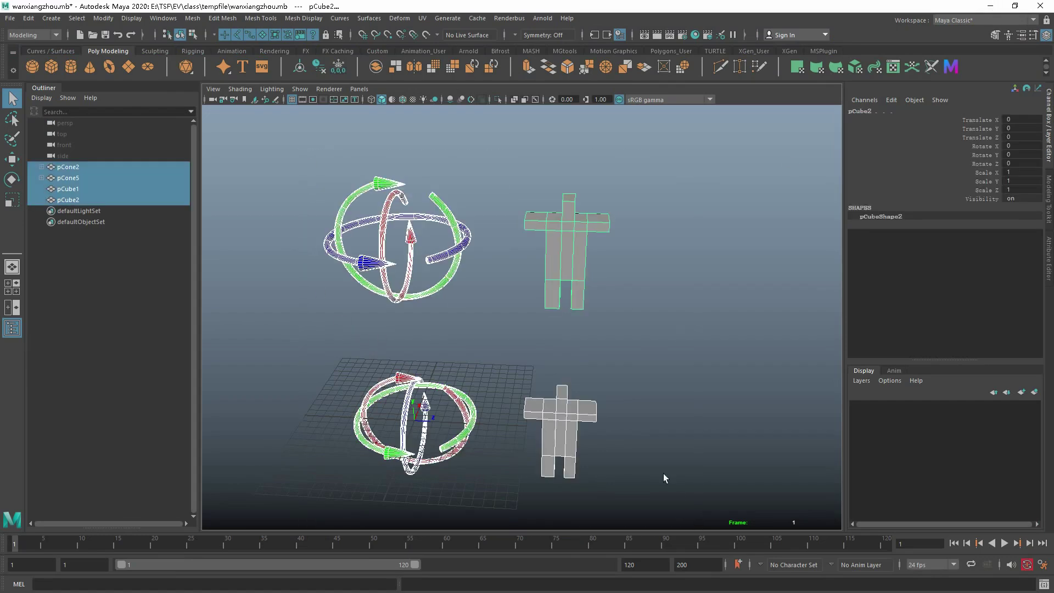
left_click(469, 299)
left_click_drag(492, 159, 279, 322)
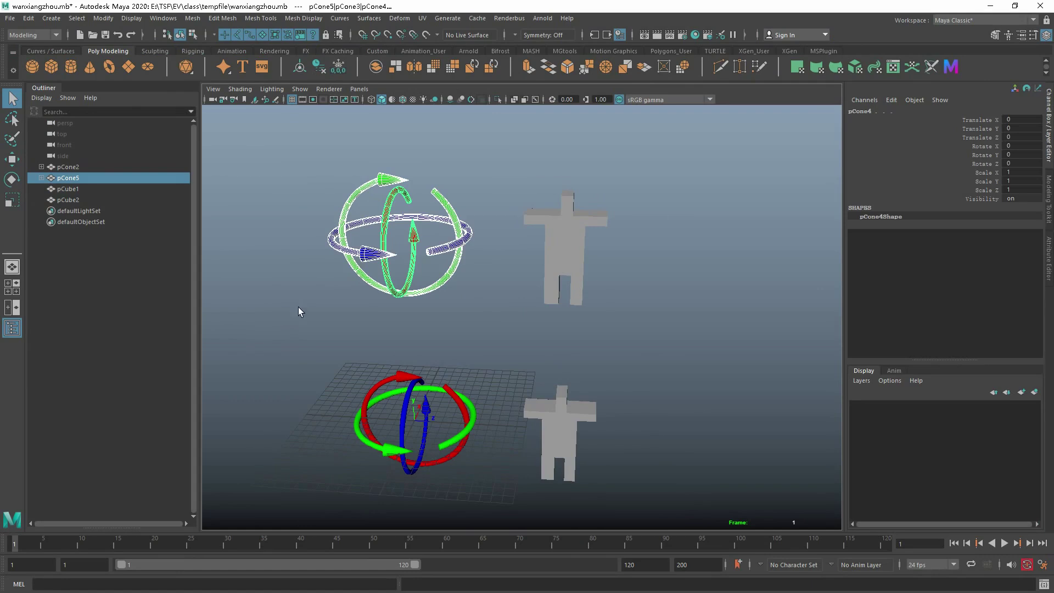
left_click(565, 231)
left_click_drag(631, 290, 652, 259, "alt")
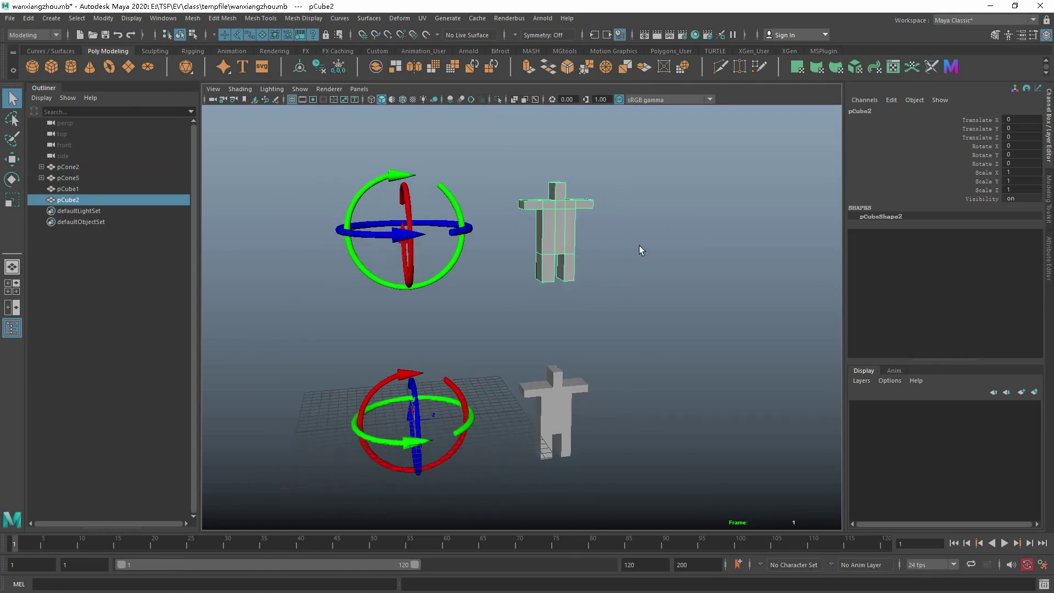
key("e")
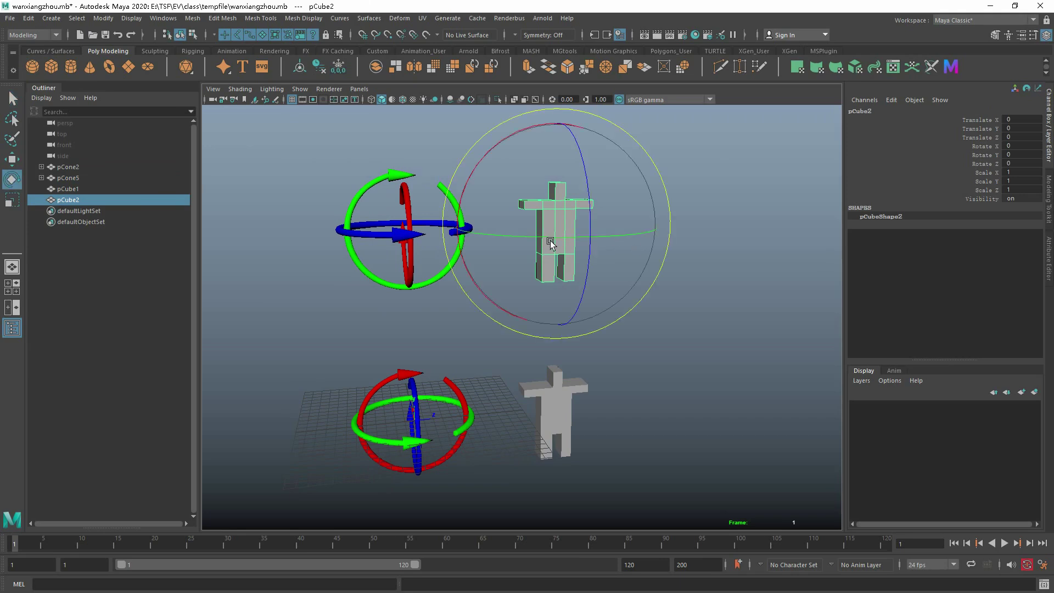
left_click(730, 308)
Step: Select the upper figure beside the upper ring set and display its transform attributes, including Rotate Order
key("w")
left_click_drag(484, 285, 417, 311, "alt")
scroll(445, 301, "up", 4)
middle_click_drag(299, 157, 385, 298, "alt")
left_click_drag(385, 299, 471, 301, "alt")
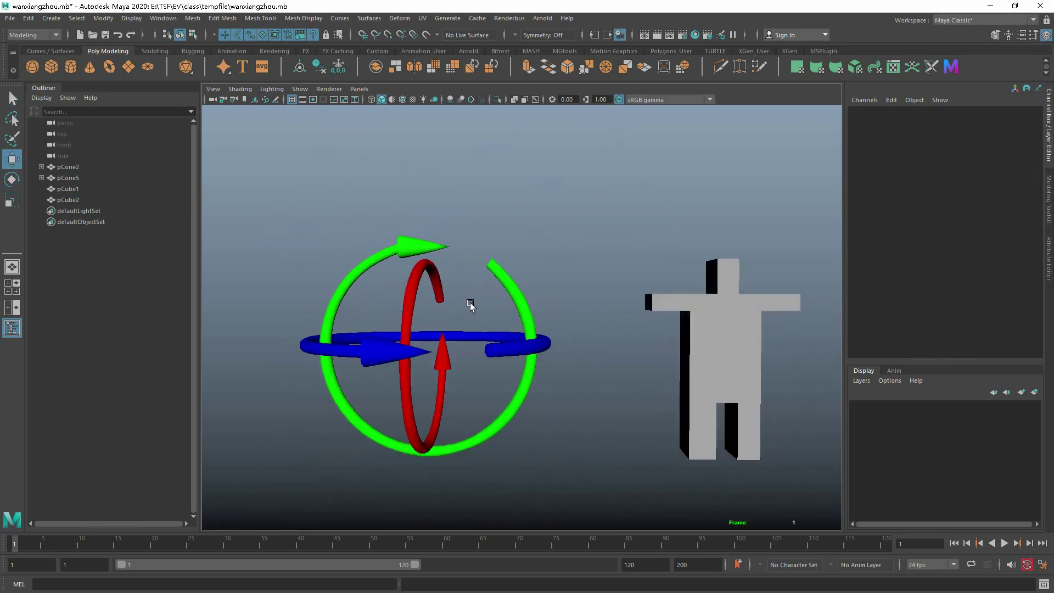
left_click(728, 339)
key("ctrl+a")
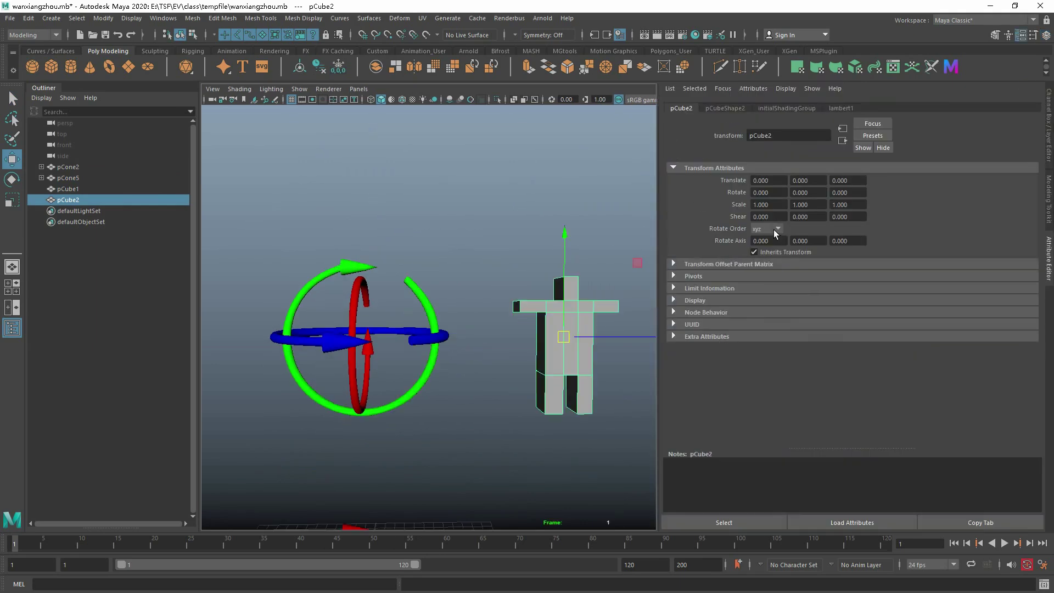
Step: Select the red inner ring of the upper set and examine its orientation within the other rings
left_click_drag(426, 356, 346, 384, "alt")
scroll(383, 369, "up", 3)
left_click(347, 356)
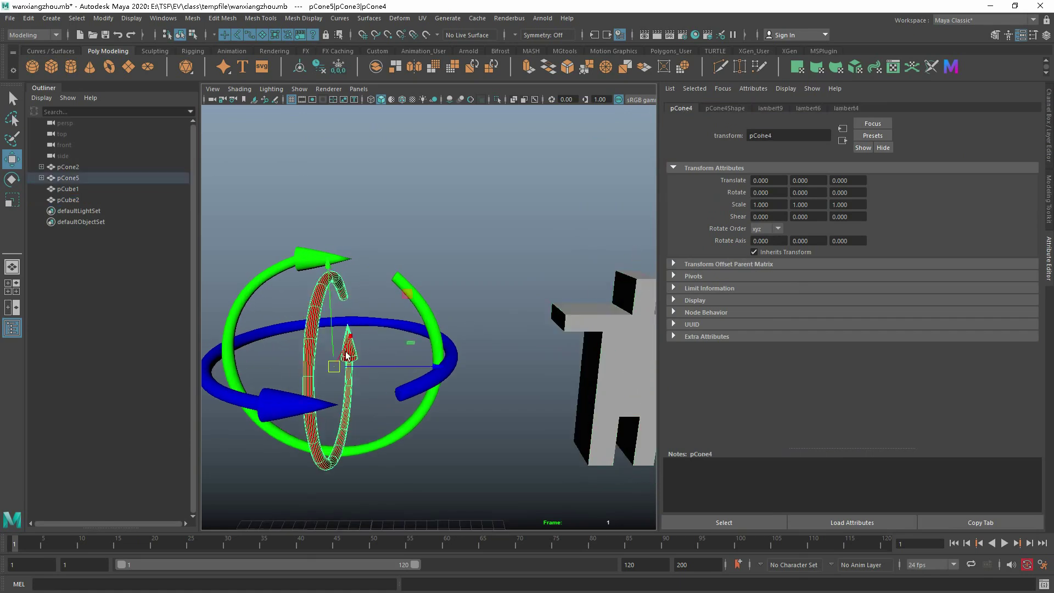
left_click_drag(375, 344, 355, 345, "alt")
middle_click_drag(355, 336, 382, 320, "alt")
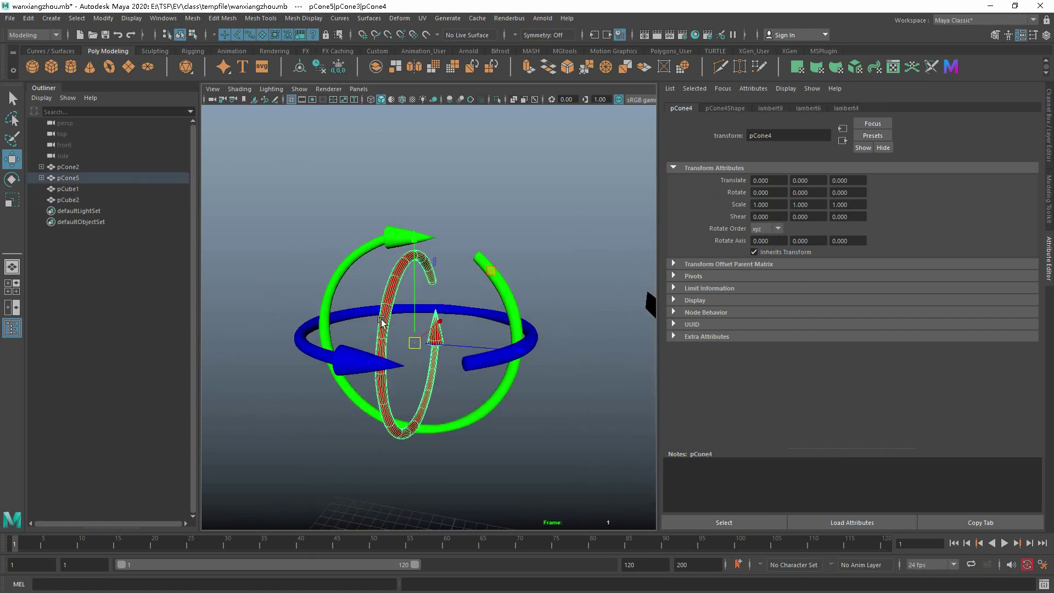
left_click_drag(383, 322, 454, 330, "alt")
scroll(451, 335, "up", 2)
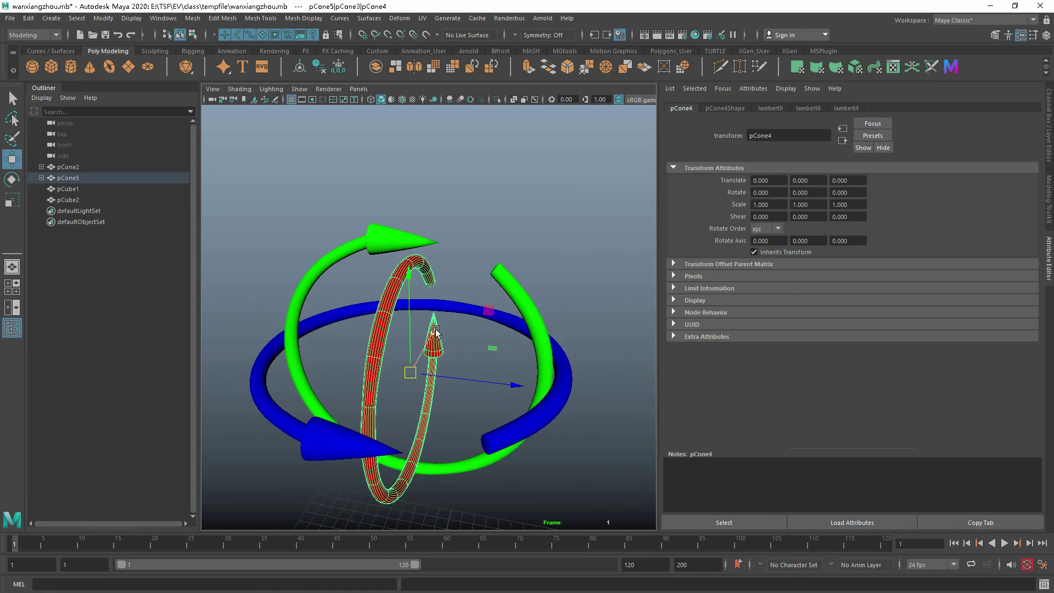
Step: Move up to the red ring's green parent ring, try rotating it about X by about -7.86, and undo the rotation
key("Up")
scroll(432, 324, "down", 5)
scroll(440, 330, "up", 3)
left_click_drag(461, 346, 487, 310, "alt")
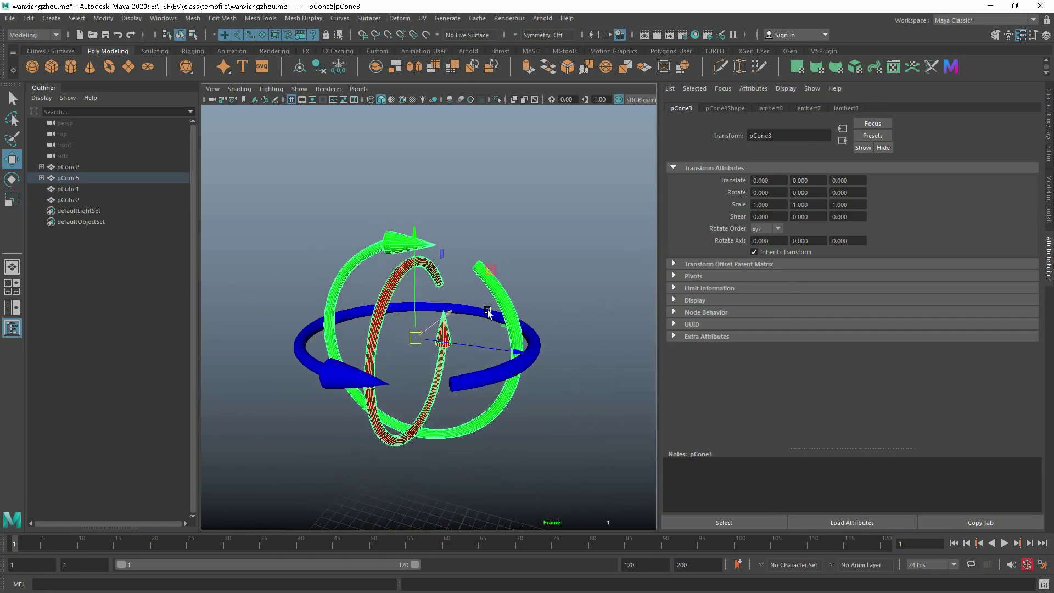
left_click(508, 266)
key("ctrl+z")
key("e")
left_click_drag(482, 271, 477, 246)
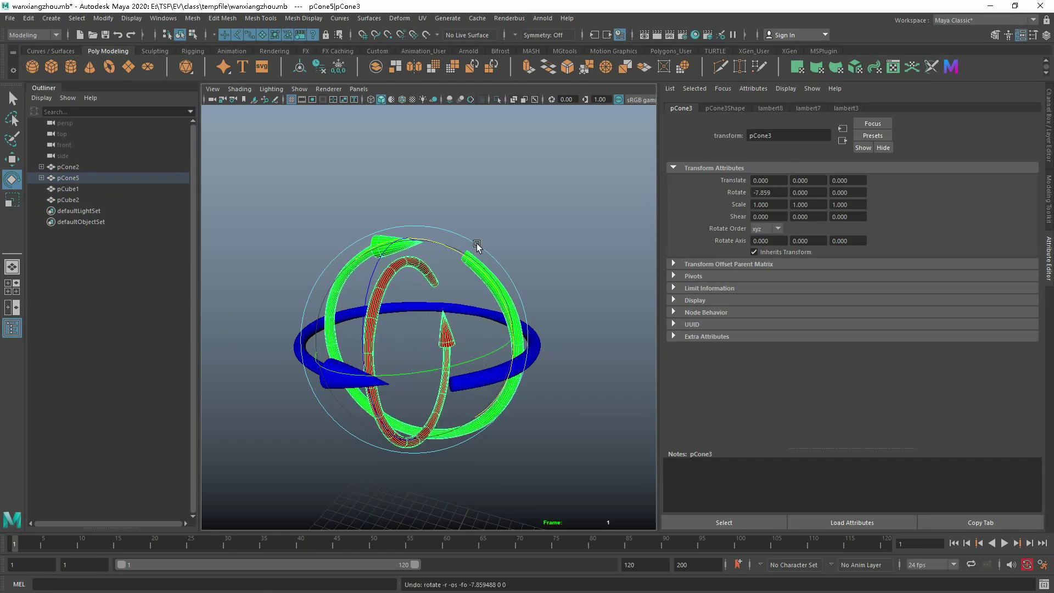
Step: Select the upper set's blue outer ring, try rotating it with its child rings, and undo the rotation
key("w")
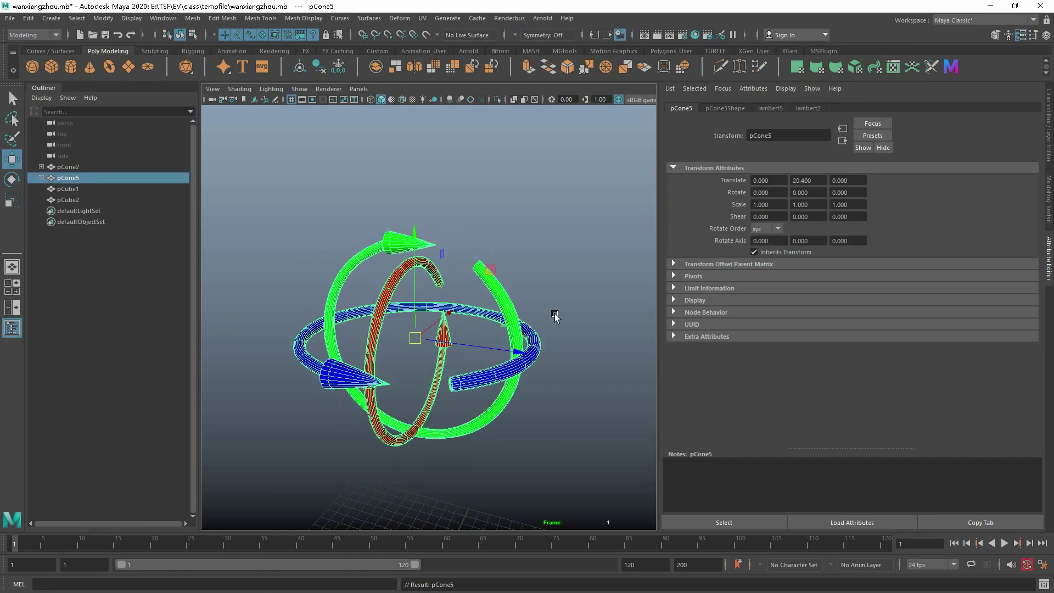
left_click(555, 325)
left_click(499, 377)
key("e")
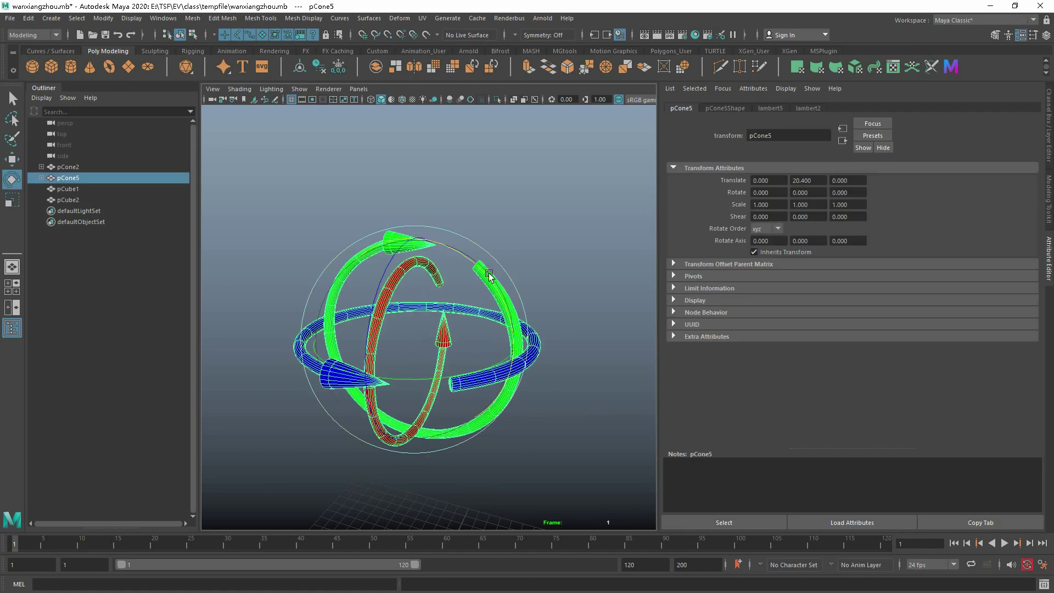
left_click_drag(488, 281, 478, 301)
key("ctrl+z")
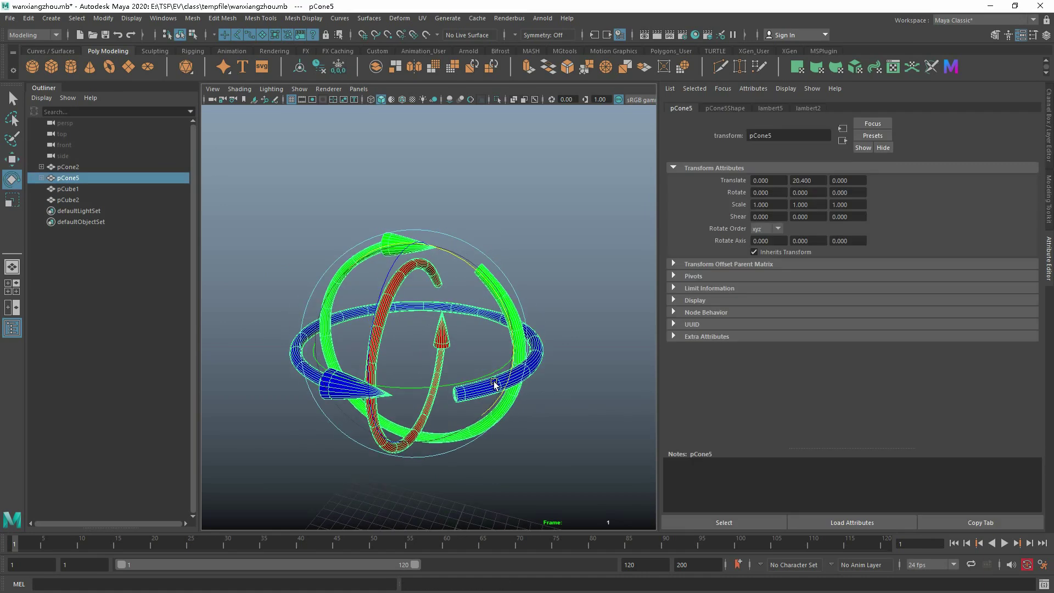
Step: Try tumbling the whole upper ring set freely around several axes and undo those rotations
left_click_drag(470, 324, 423, 328)
left_click_drag(423, 328, 466, 363)
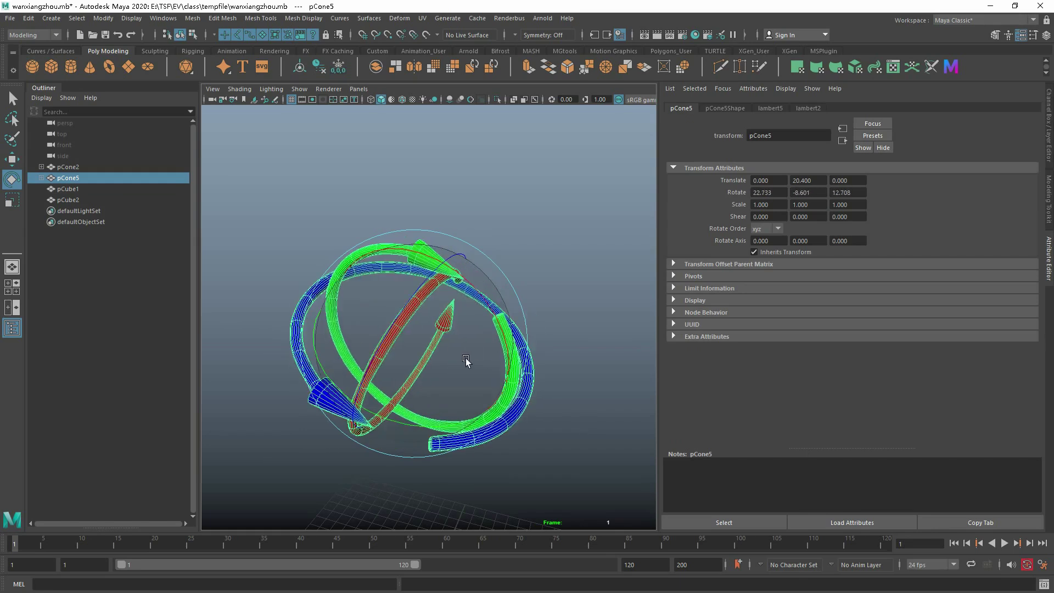
key("ctrl+z")
key("w")
key("ctrl+z")
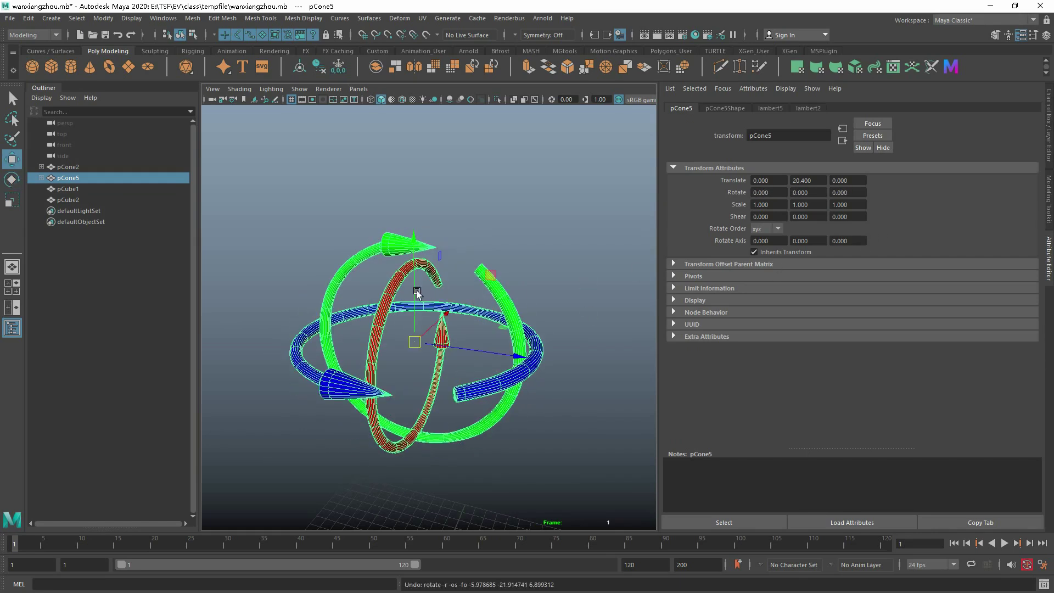
Step: Select the upper figure and show its transform channels in the Channel Box
left_click(399, 286)
left_click(513, 300)
scroll(494, 307, "down", 4)
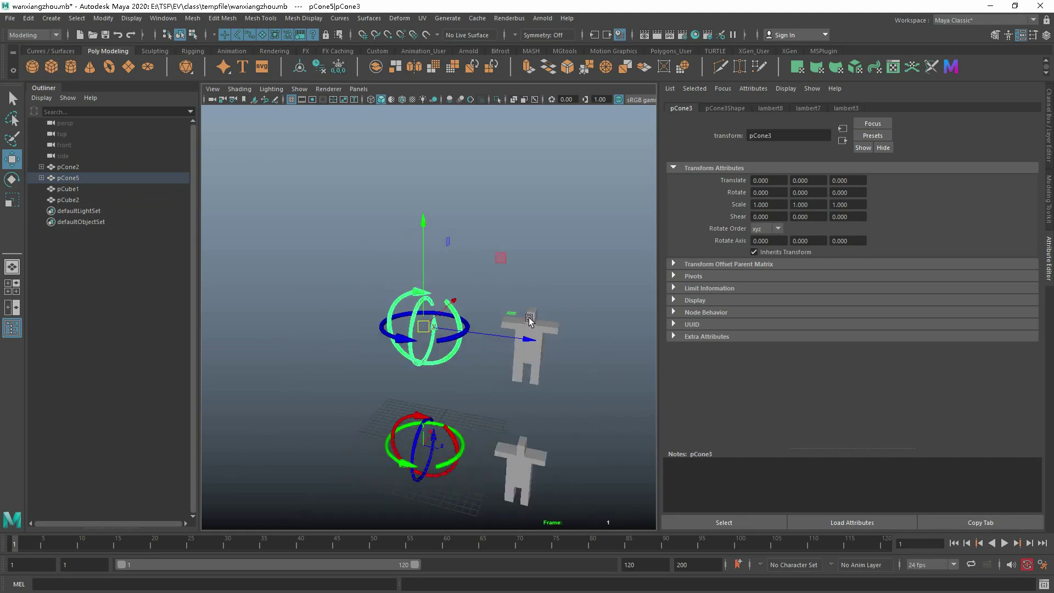
scroll(464, 313, "up", 3)
left_click(592, 308)
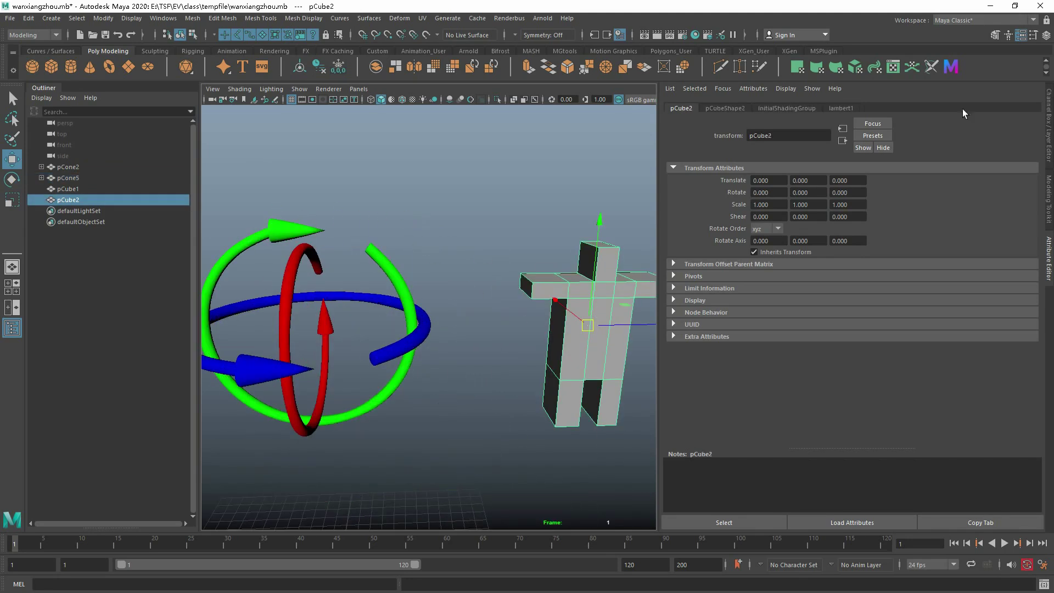
left_click(1046, 35)
Step: Try rotating the upper figure about Y by about 54.72 and undo the rotation
left_click(986, 157)
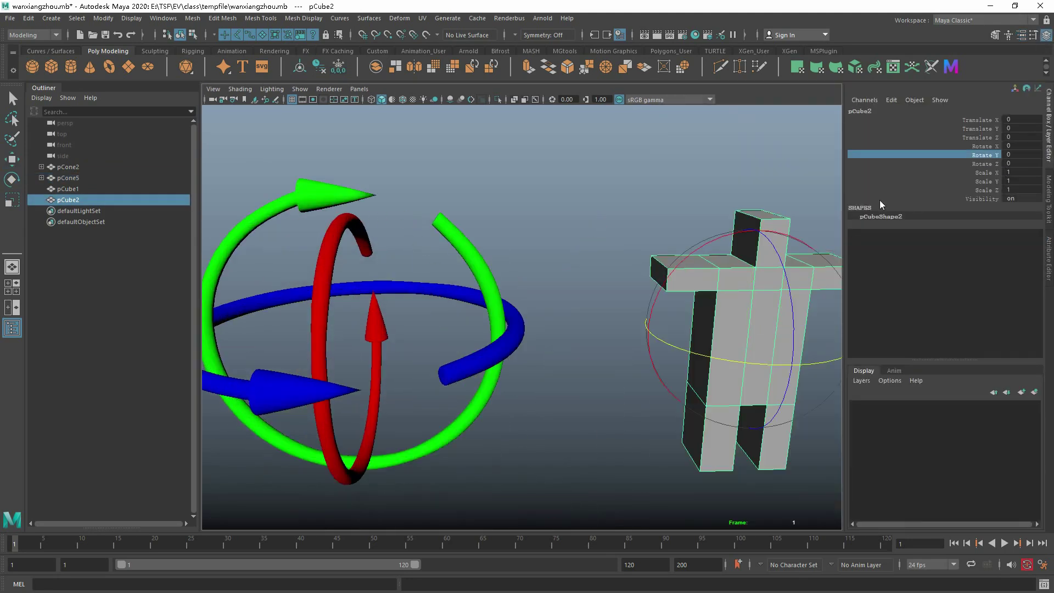
scroll(495, 421, "down", 3)
middle_click_drag(496, 420, 569, 411)
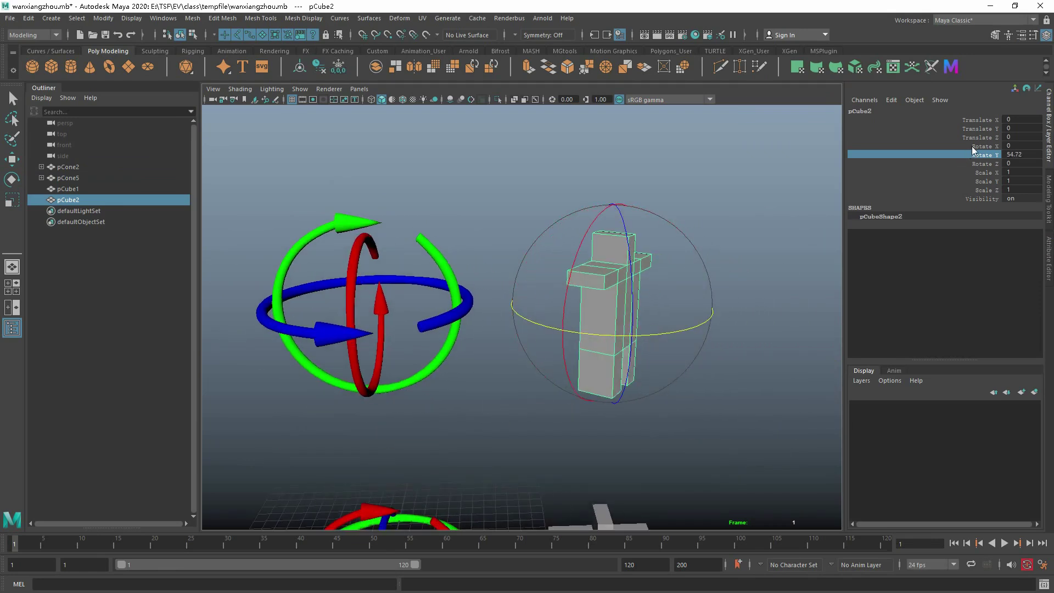
key("ctrl+z")
Step: Try rotating the upper figure about Z by about -32.76, undo it, and try rotating it about X
left_click(983, 163)
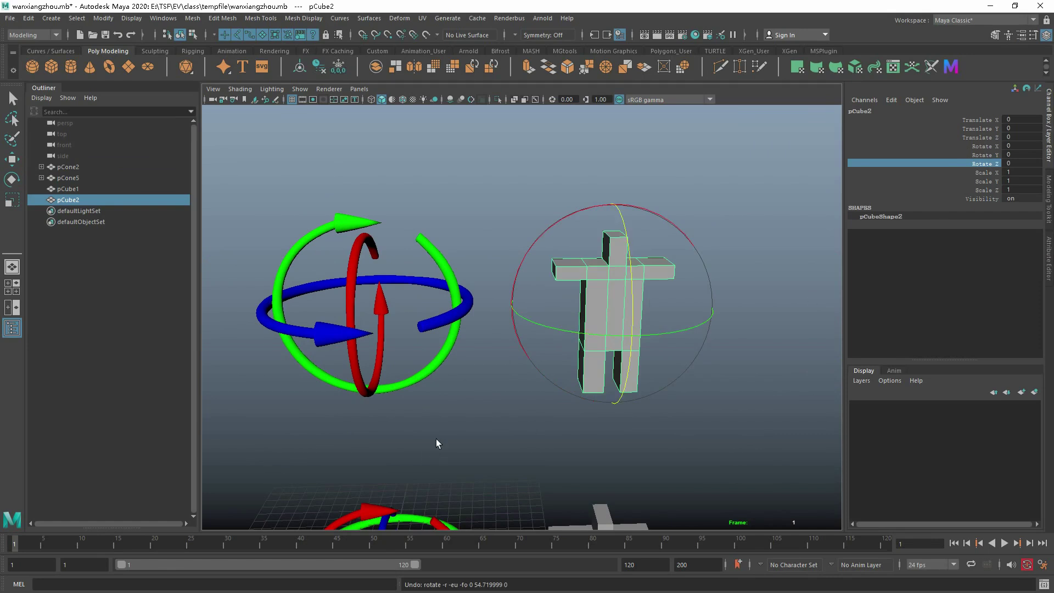
middle_click_drag(436, 439, 546, 400)
key("ctrl+z")
key("ctrl+z")
key("ctrl+z")
key("ctrl+z")
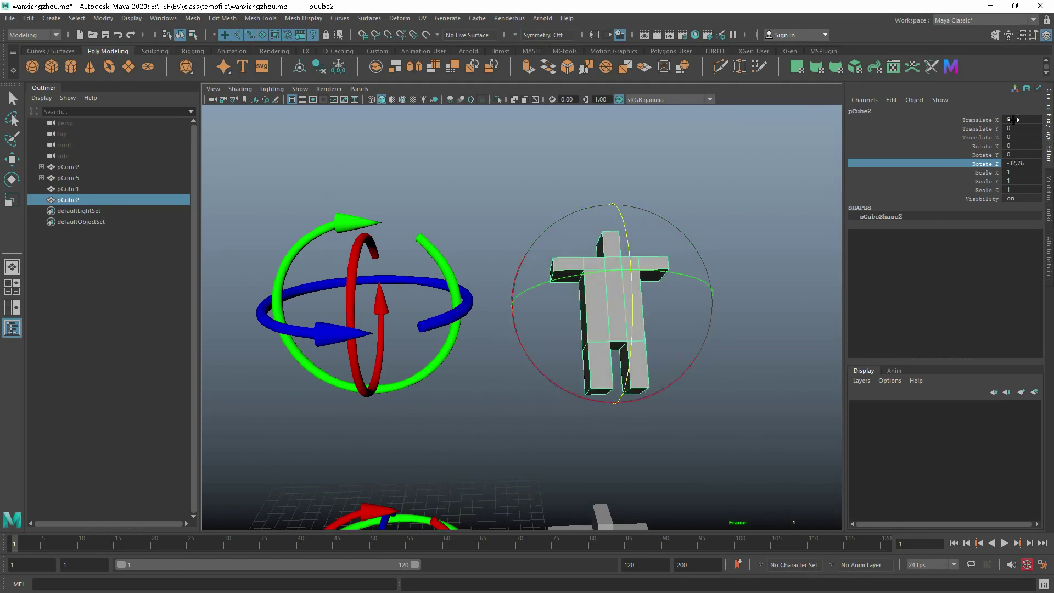
left_click(986, 146)
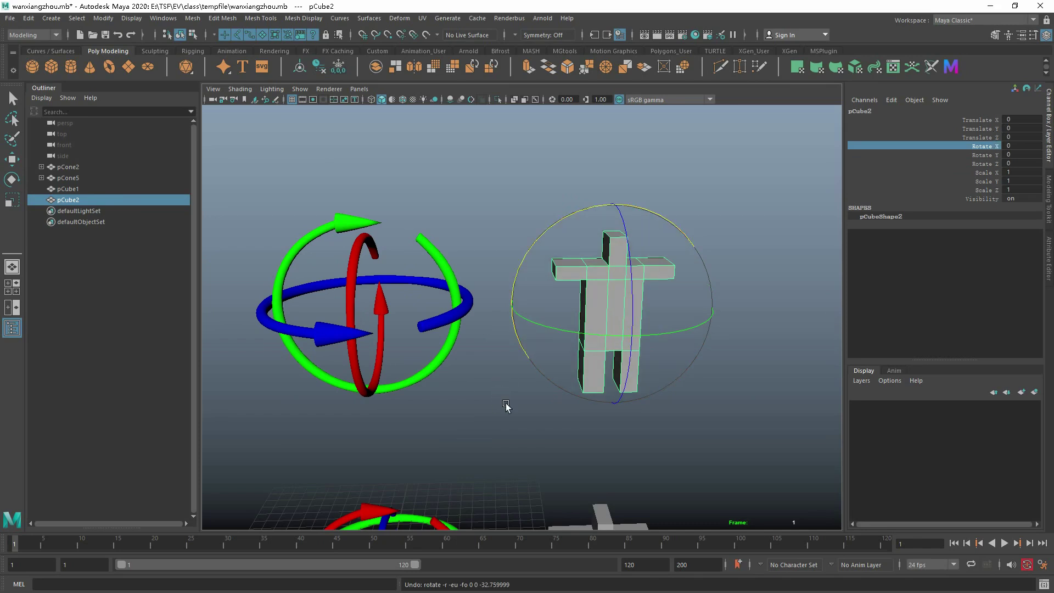
middle_click_drag(500, 395, 535, 402)
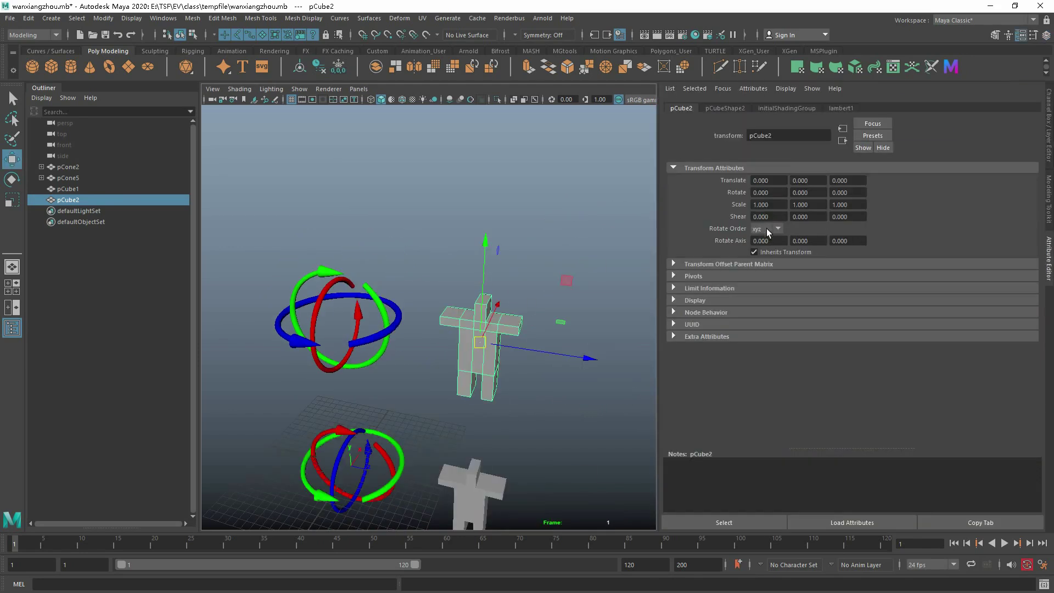
Step: Select the lower figure to check its Rotate Order and examine the lower ring set
left_click_drag(431, 401, 499, 299, "alt")
right_click_drag(499, 299, 479, 377, "alt")
left_click_drag(479, 377, 513, 393, "alt")
middle_click_drag(484, 403, 487, 367, "alt")
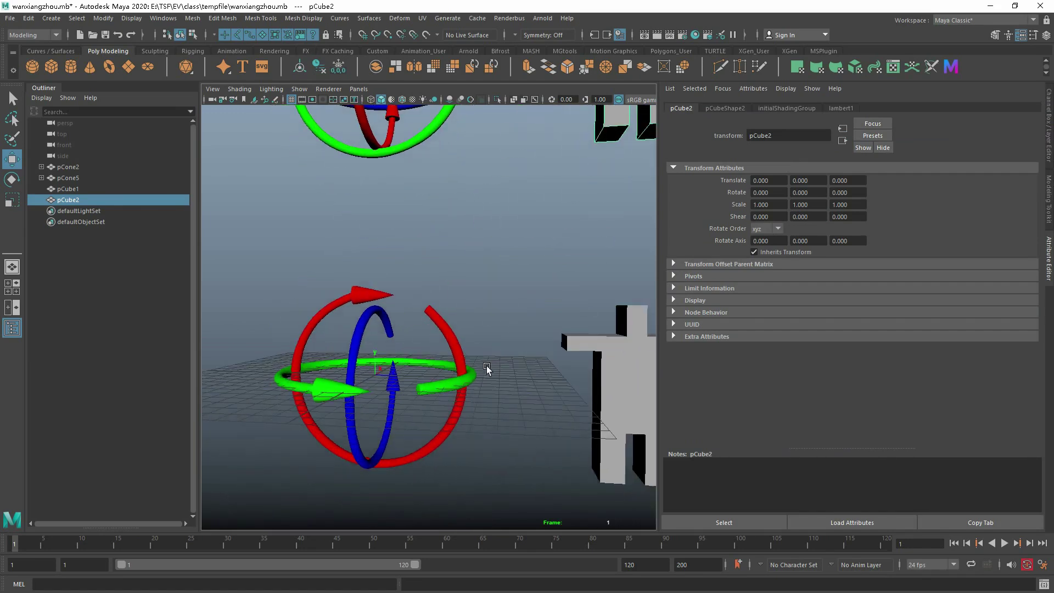
left_click(597, 377)
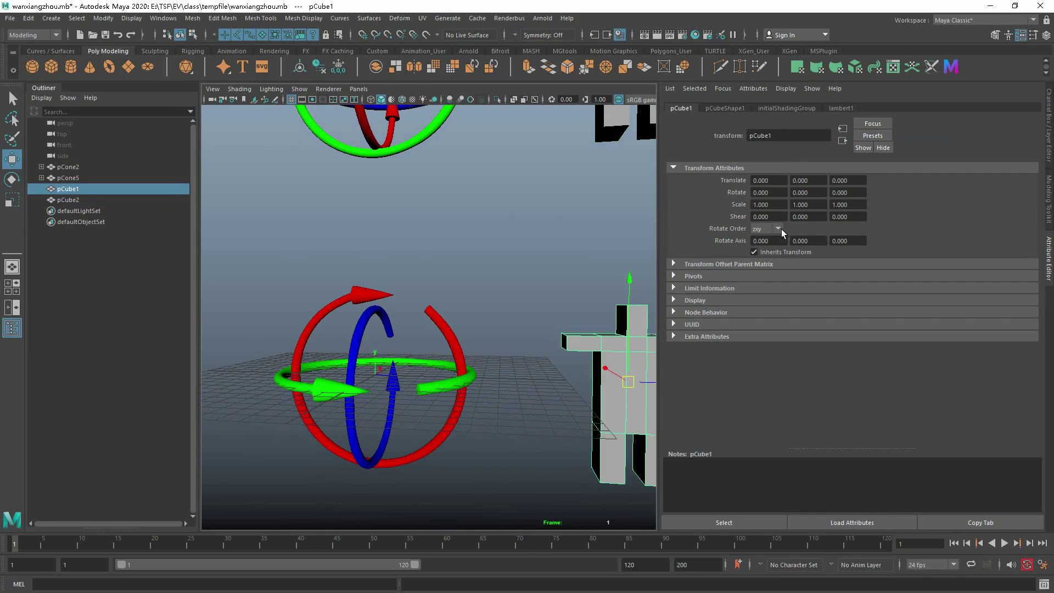
left_click_drag(510, 374, 418, 372, "alt")
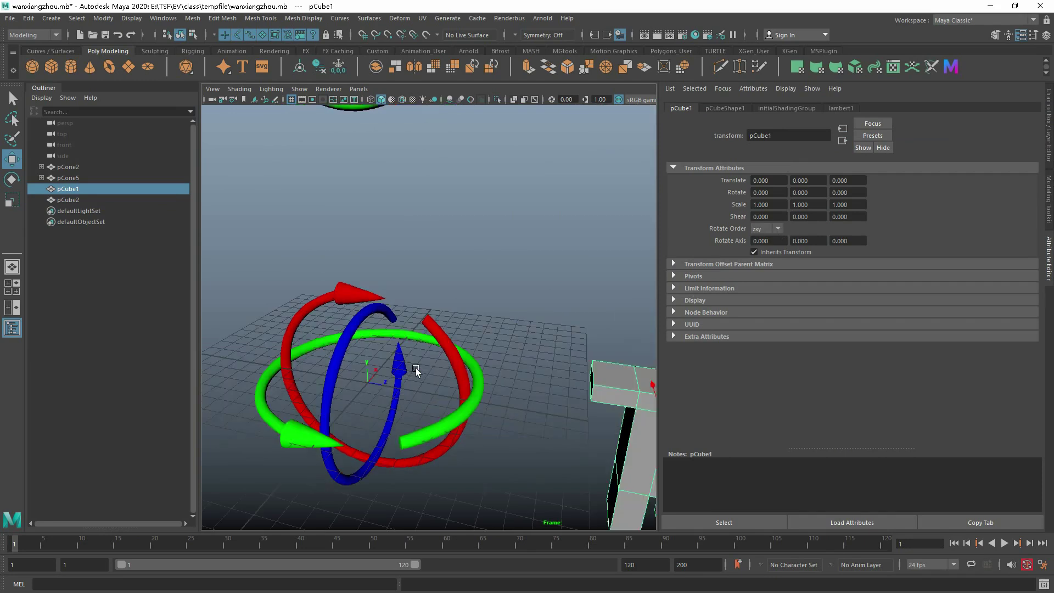
left_click_drag(421, 291, 412, 284, "alt")
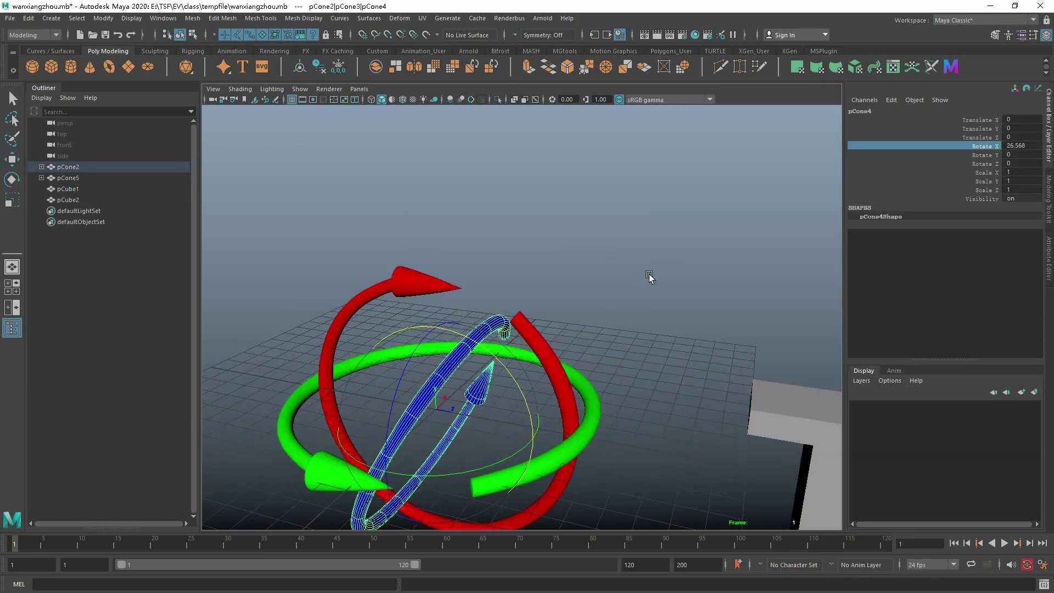
Step: Try rotating the lower set's blue inner ring about X by about 37.22 and undo the rotation
mouse_move(649, 278)
middle_mouse_down()
mouse_move(608, 271)
mouse_move(672, 289)
mouse_move(650, 285)
middle_mouse_up()
key("ctrl+z")
key("w")
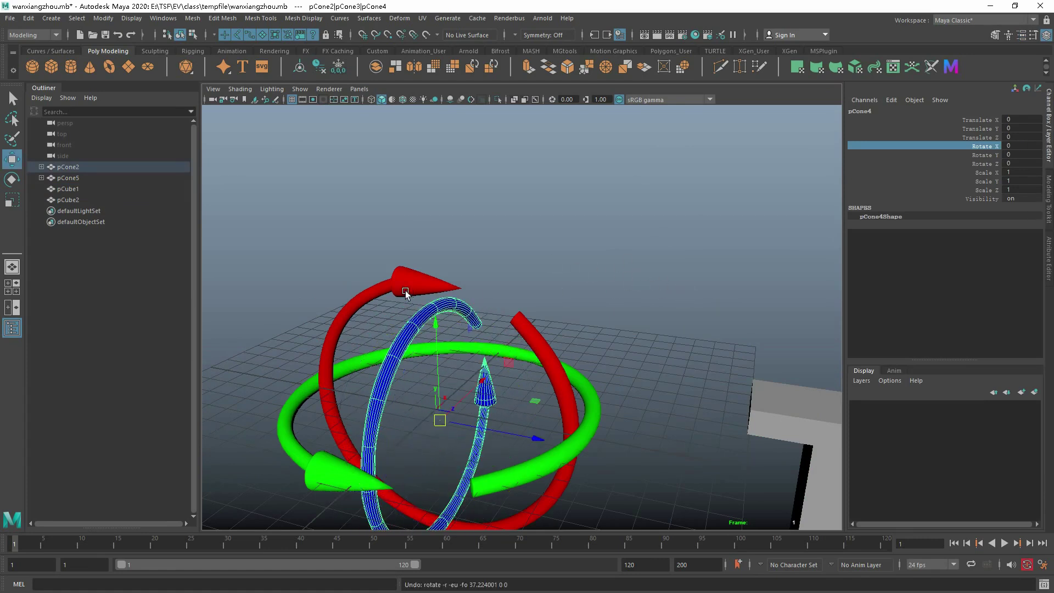
Step: Select the lower set's green outer ring, try rotating it about Y and then freely, undoing both rotations
left_click(597, 413)
key("f")
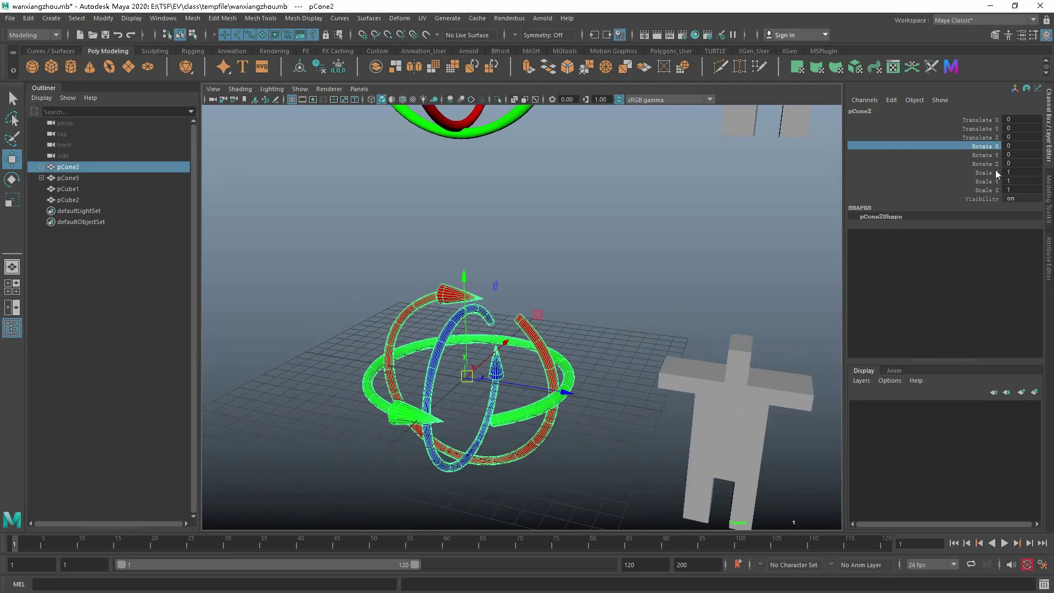
left_click(986, 157)
middle_click_drag(565, 253, 552, 277)
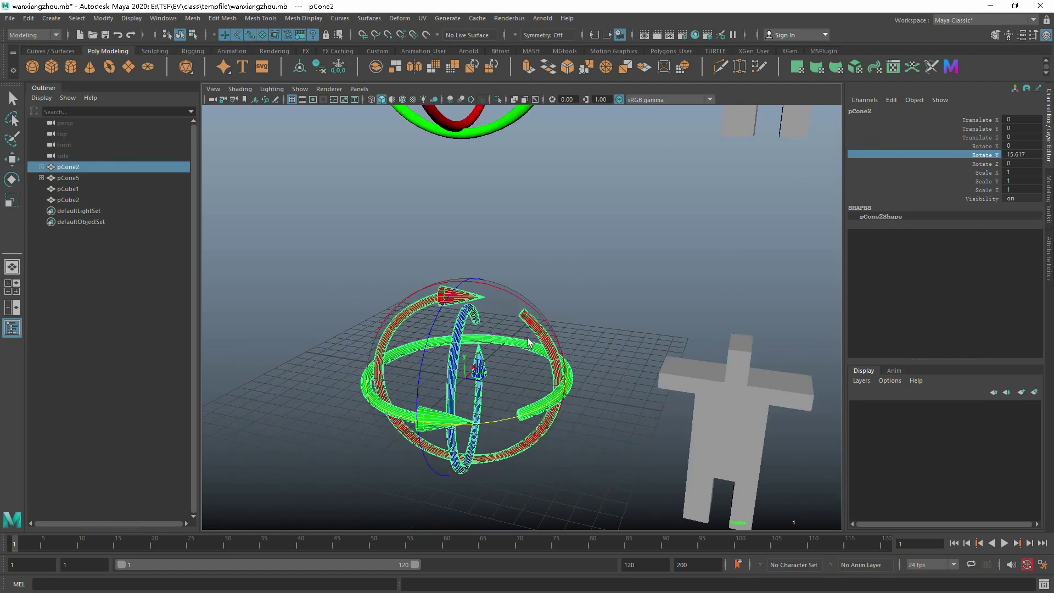
key("ctrl+z")
key("e")
left_click_drag(486, 343, 466, 354)
key("ctrl+z")
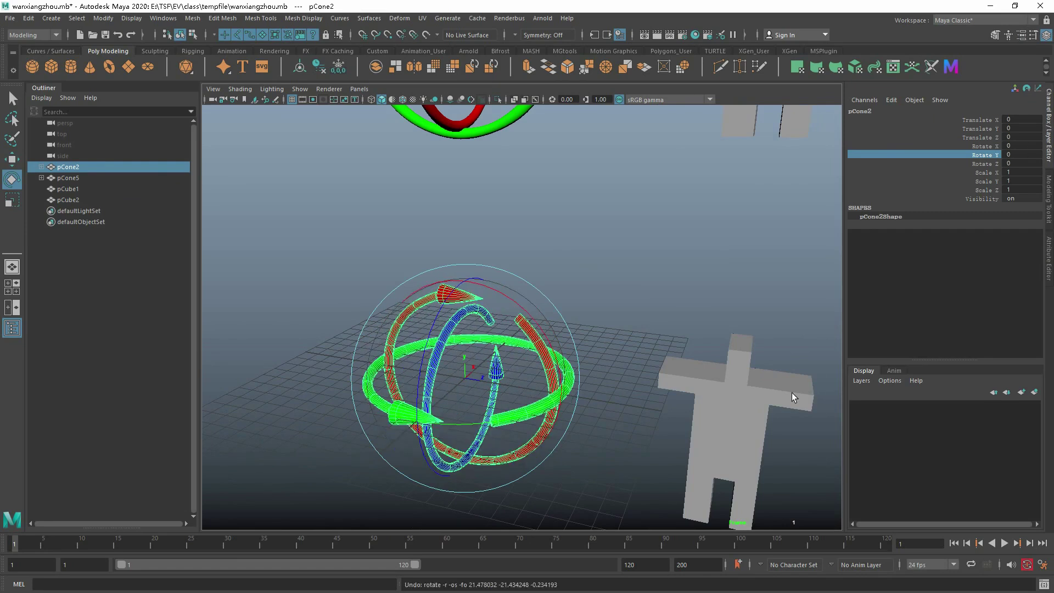
Step: Select the lower figure, try rotating it about Y by about -22.32, and undo the rotation
key("w")
left_click(792, 393)
middle_click_drag(792, 394, 538, 284, "alt")
left_click_drag(537, 285, 554, 281, "alt")
left_click(982, 164)
key("e")
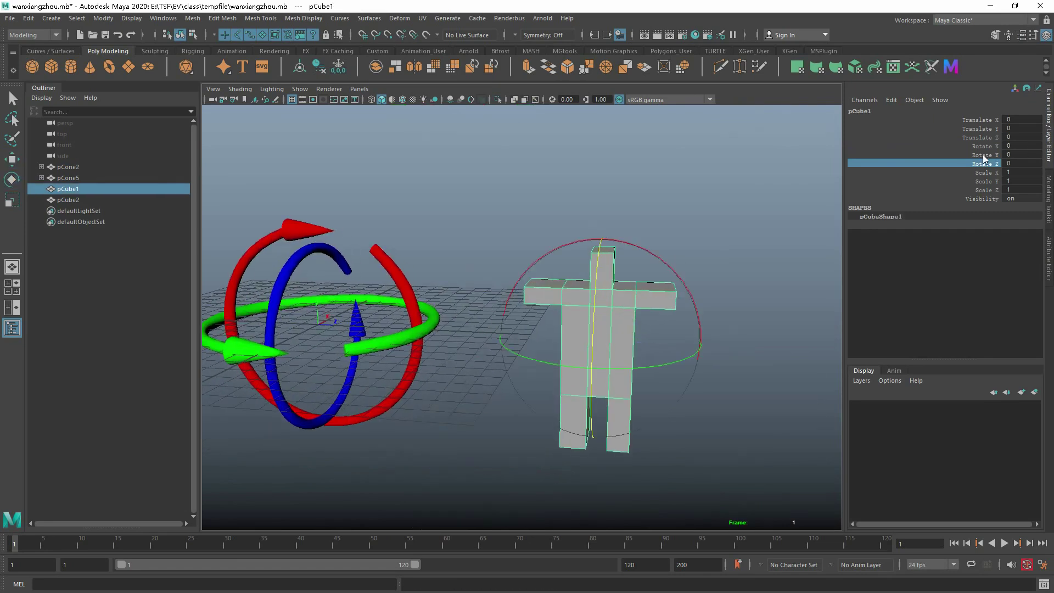
left_click(982, 155)
middle_click_drag(765, 425, 729, 425)
key("ctrl+z")
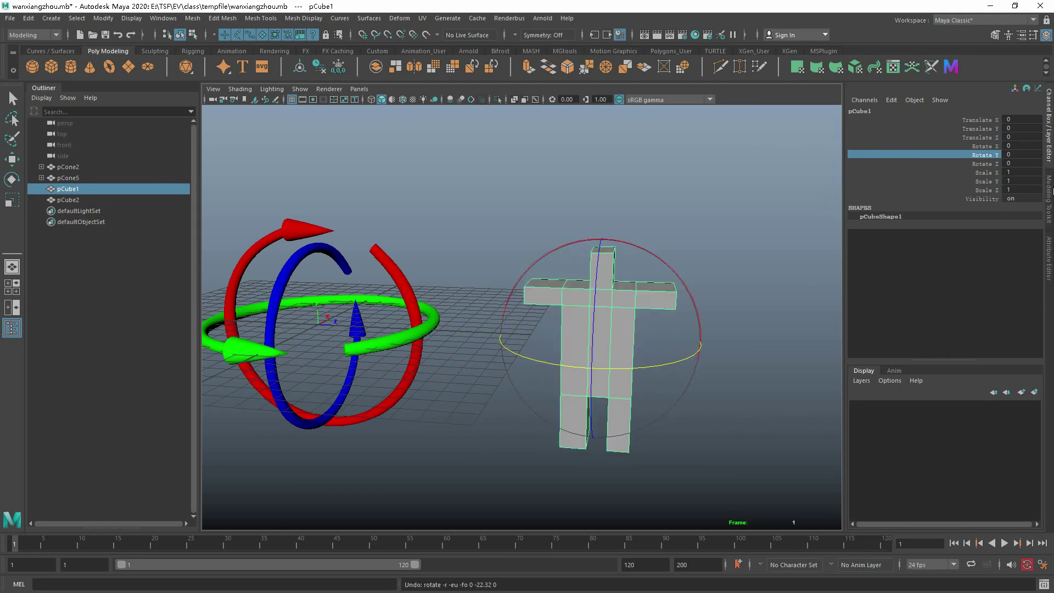
Step: Try rotating the lower figure about X and undo the rotation
key("w")
left_click(986, 146)
key("e")
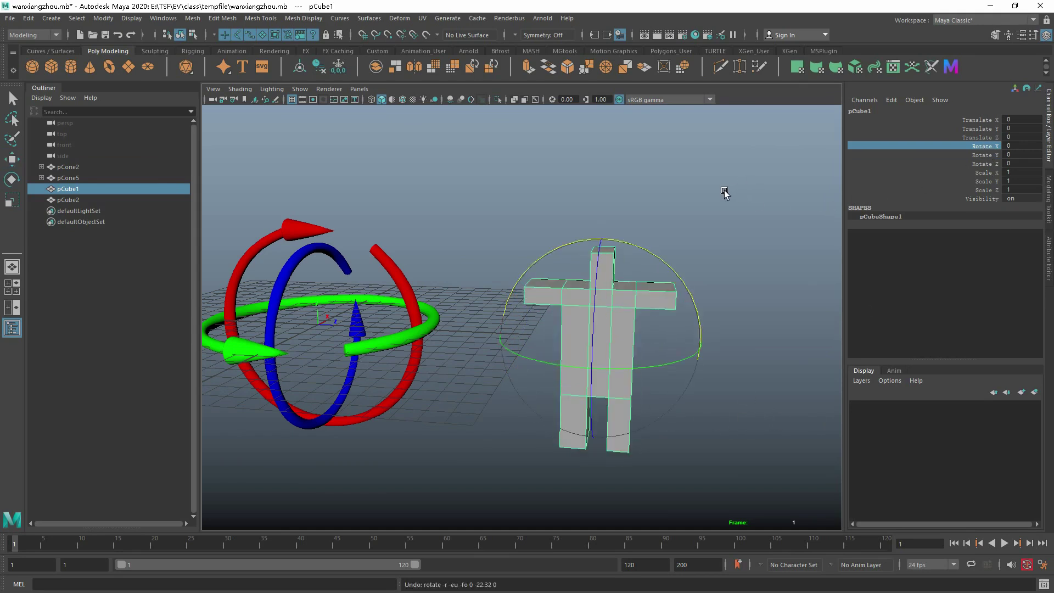
middle_click_drag(651, 197, 690, 238)
key("ctrl+z")
key("w")
Step: Check the lower figure's Rotate Order in its transform attributes and compare it with the lower ring set
scroll(565, 247, "down", 10)
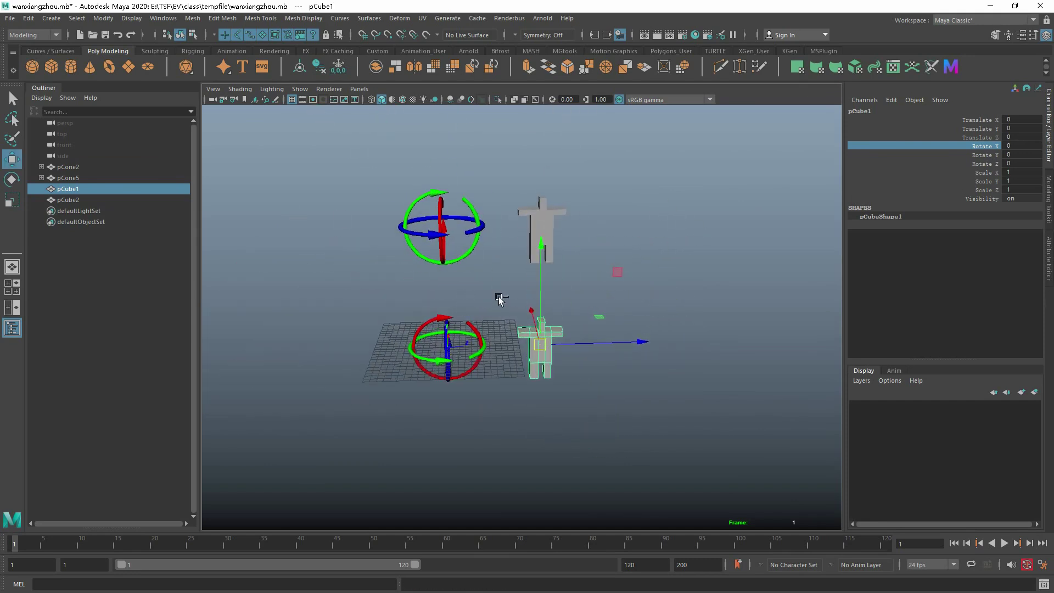
key("ctrl+a")
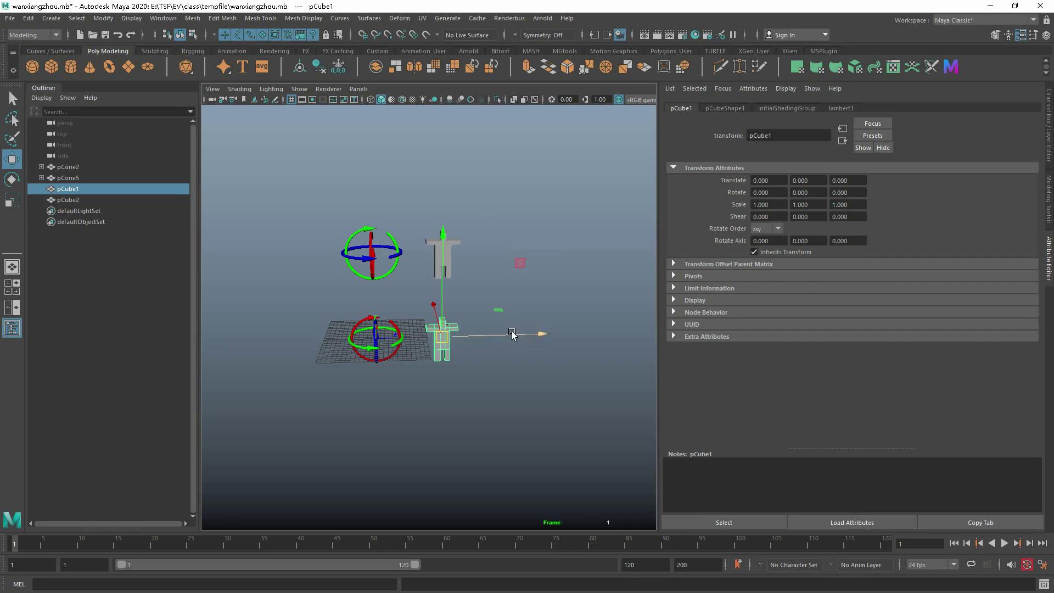
scroll(449, 319, "up", 4)
scroll(449, 319, "up", 3)
left_click_drag(449, 318, 501, 291, "alt")
scroll(501, 292, "up", 5)
scroll(501, 291, "down", 2)
left_click(1046, 35)
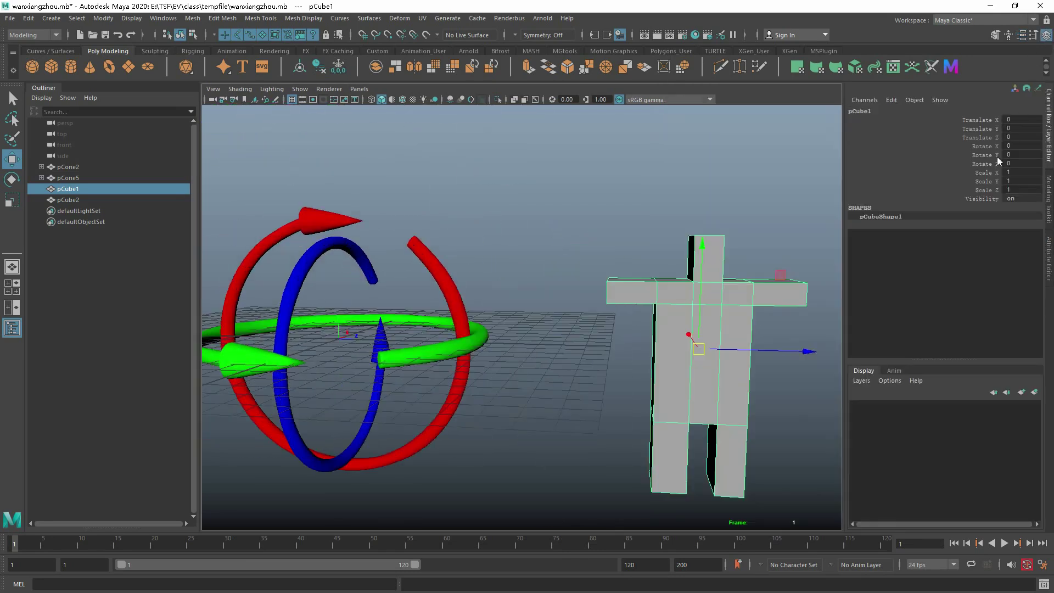
Step: Try rotating the lower figure about Y by about -79.02 and undo the rotation
scroll(520, 227, "down", 3)
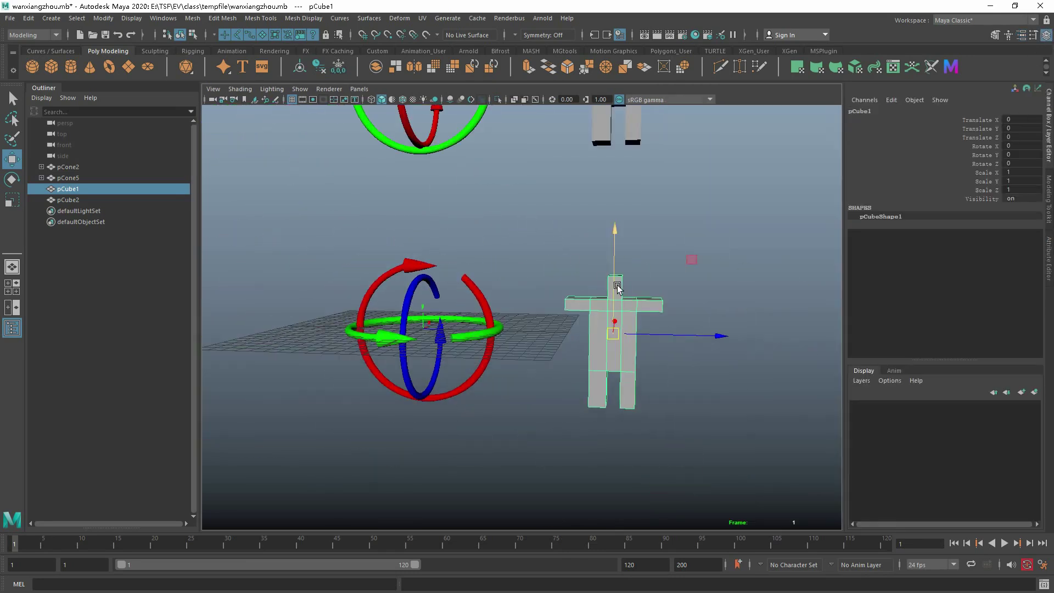
left_click(990, 157)
middle_click_drag(268, 343, 384, 361)
key("ctrl+z")
Step: Examine the available Rotate Order options for the lower figure, and return to its transform channels
key("ctrl+a")
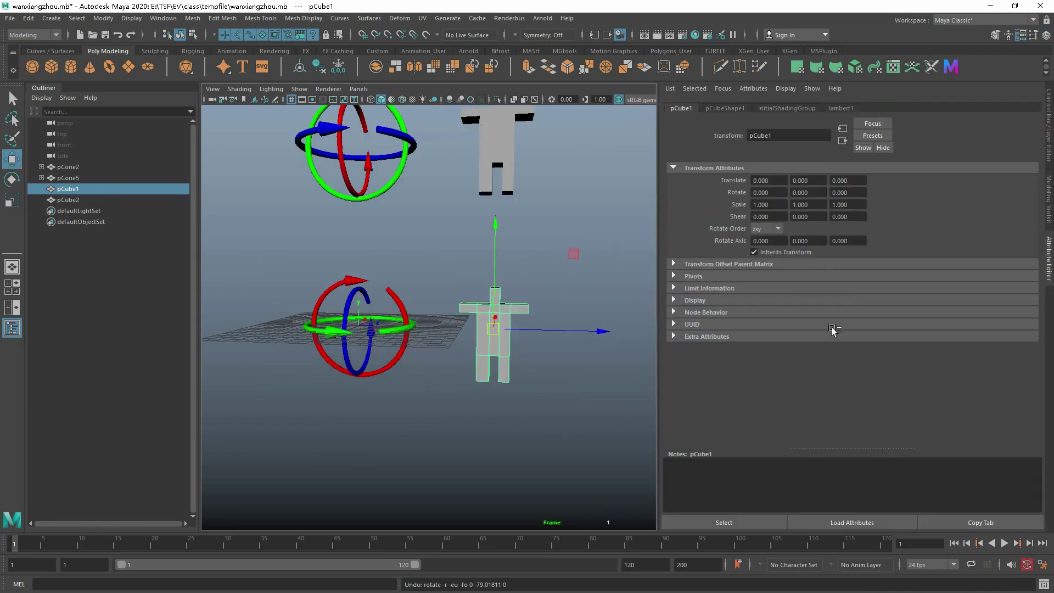
left_click(768, 231)
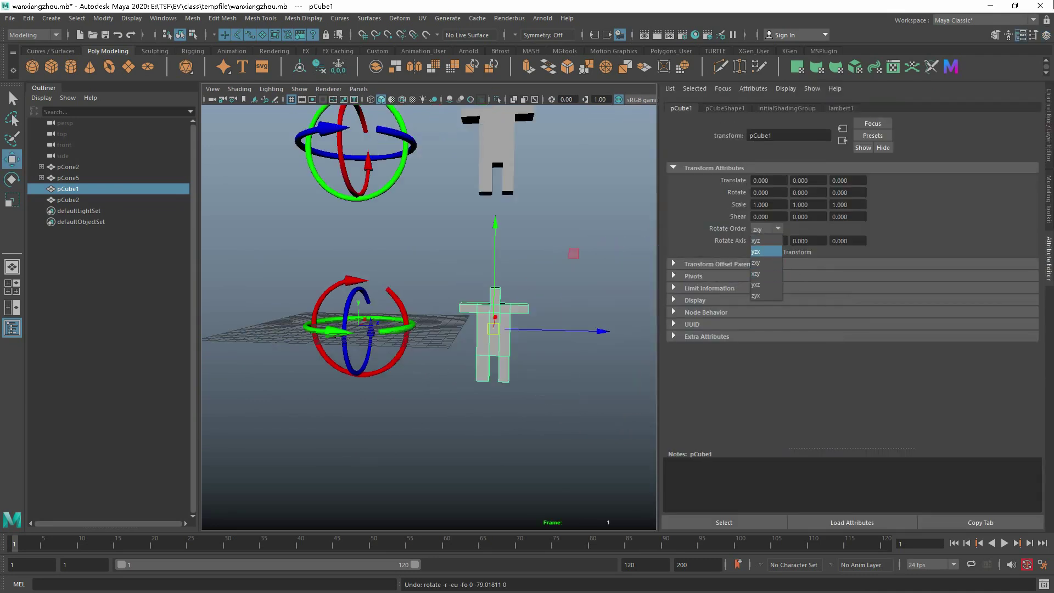
left_click(1046, 35)
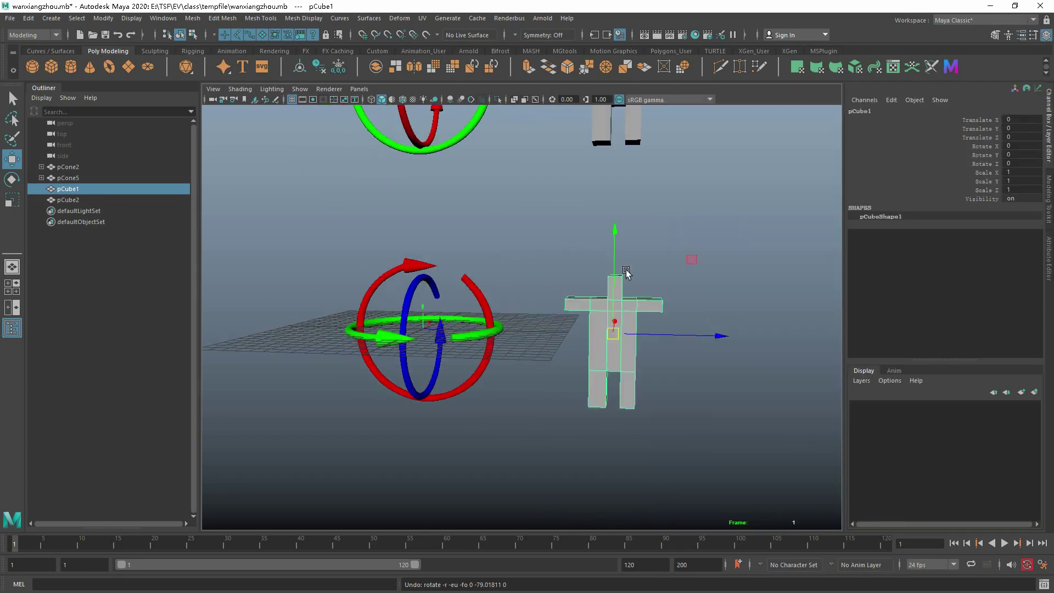
Step: Try rotating the lower figure about Y and about Z by about -16.9, undoing both rotations
middle_click_drag(681, 269, 636, 258, "alt")
scroll(614, 257, "up", 2)
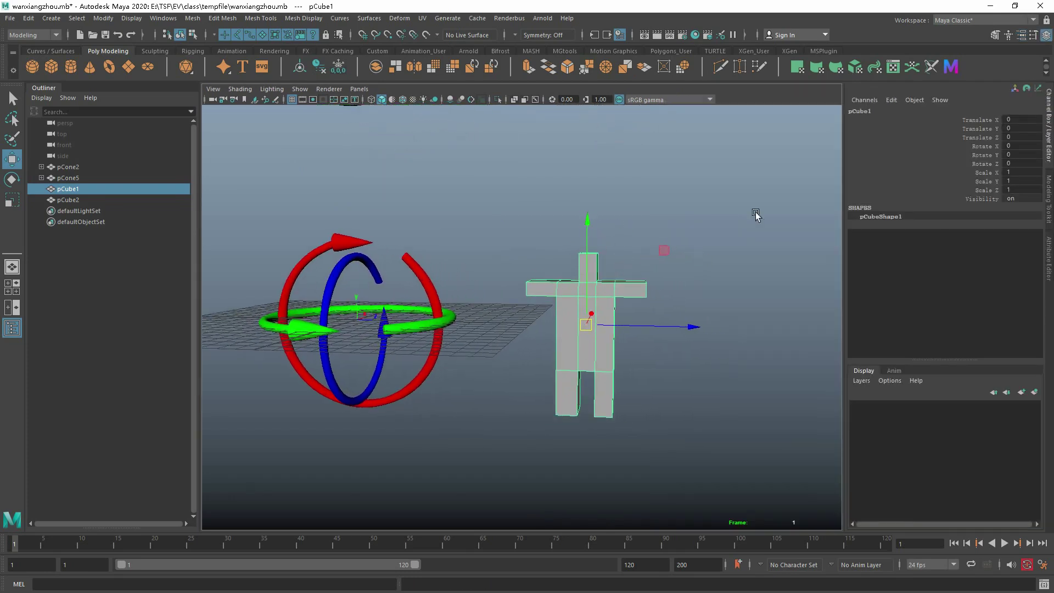
left_click(994, 155)
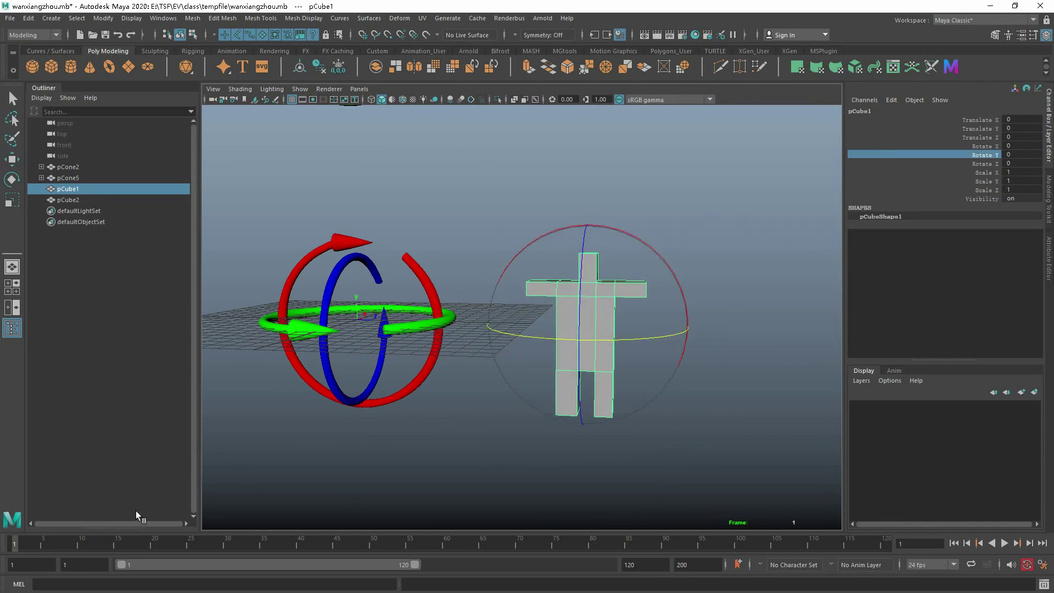
left_click_drag(46, 542, 256, 546)
key("ctrl+z")
key("ctrl+z")
middle_click_drag(322, 489, 427, 494)
key("ctrl+z")
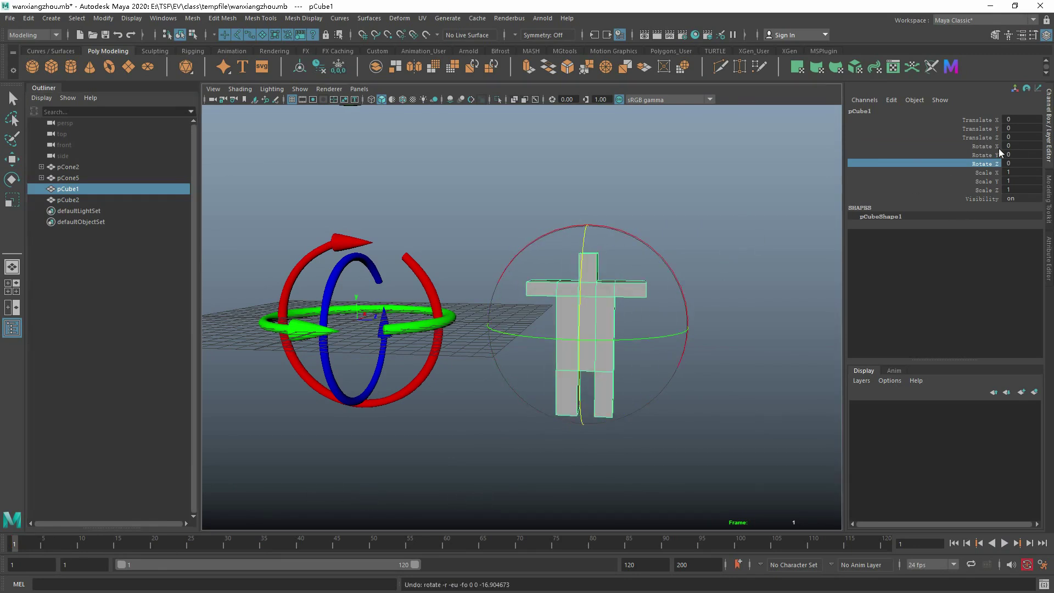
Step: Try rotating the lower figure about X by about 44.12, undo it, and recheck the figure's Rotate Order
left_click(983, 146)
middle_click_drag(648, 183, 722, 216)
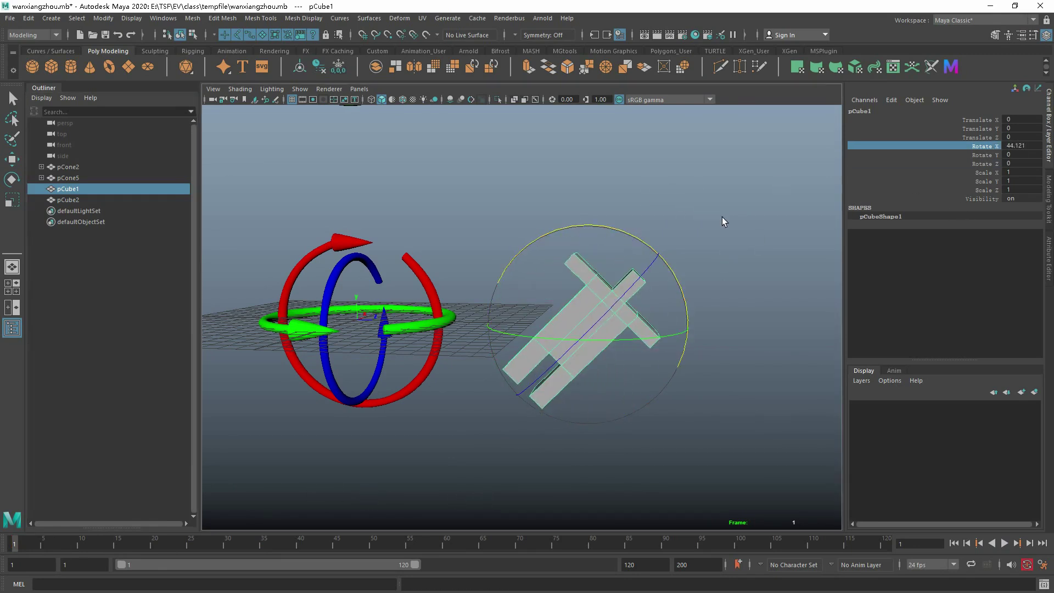
key("ctrl+z")
key("ctrl+a")
key("w")
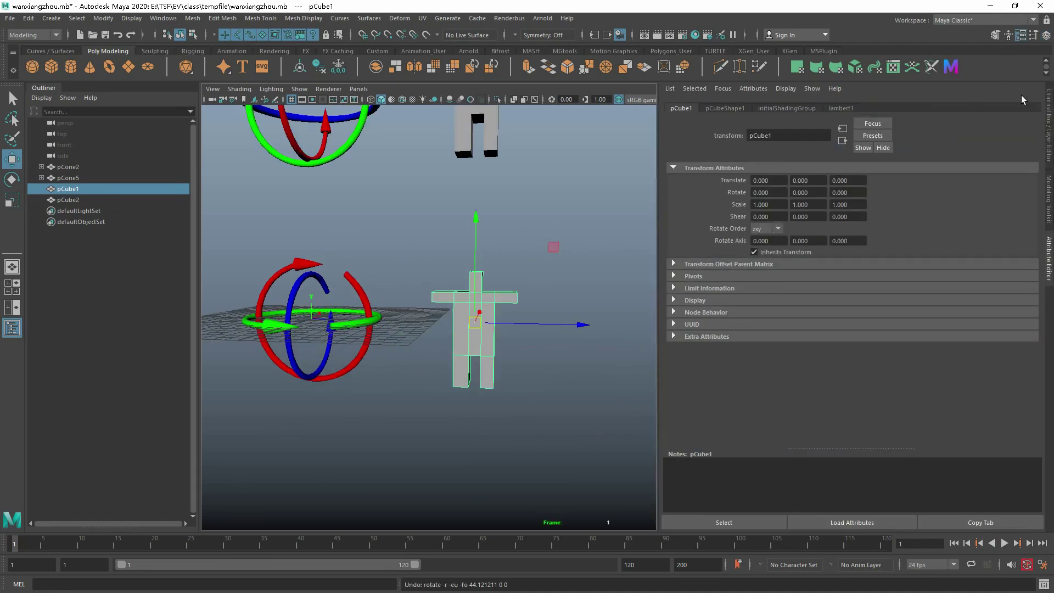
key("ctrl+a")
Step: Try rotating the lower figure about Z by about -34.43 and undo the rotation
key("e")
left_click(985, 163)
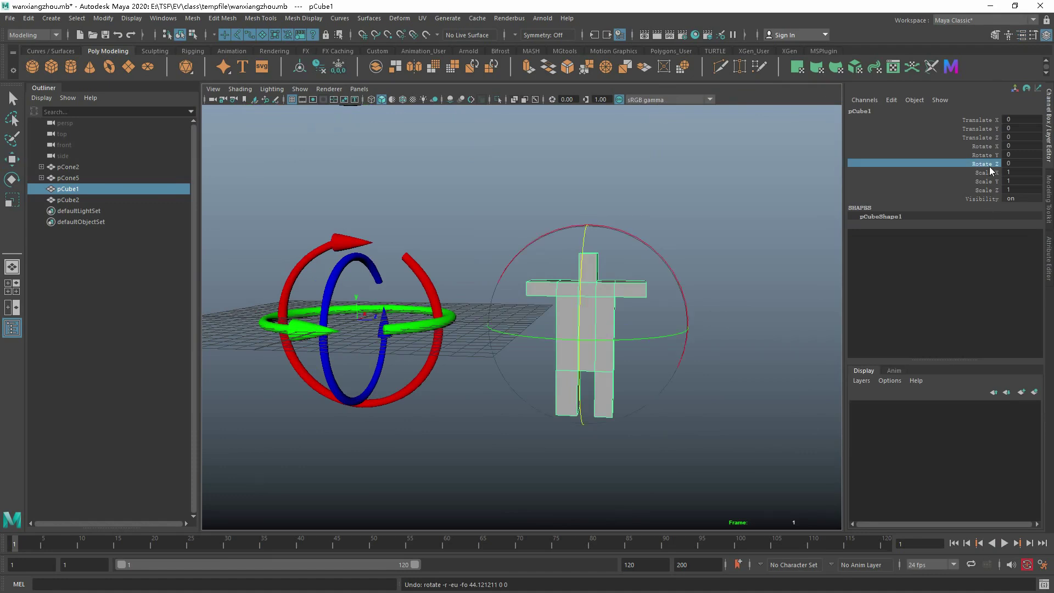
middle_click_drag(683, 215, 747, 214)
key("ctrl+z")
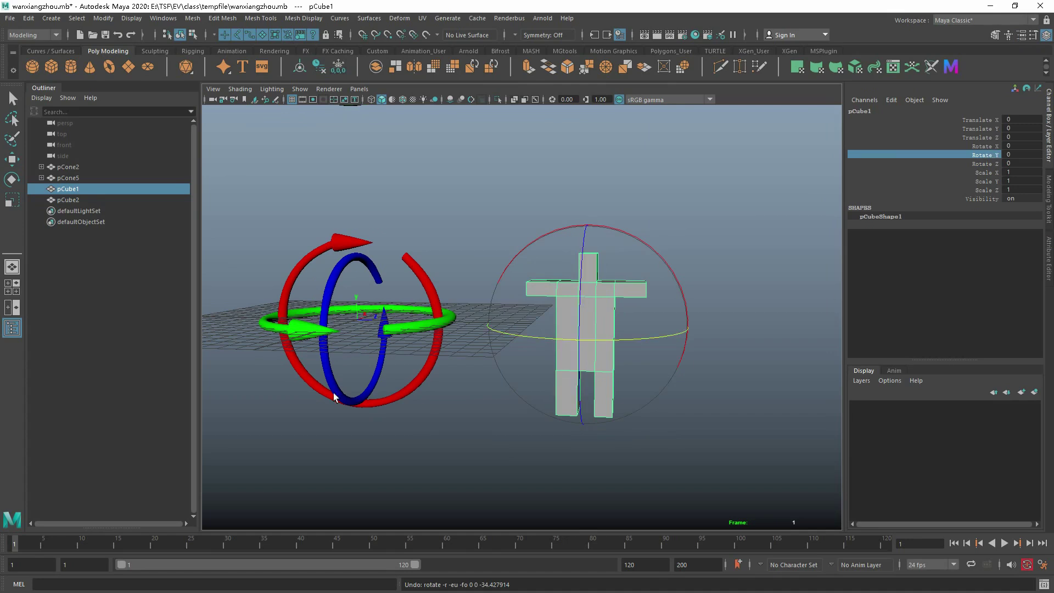
Step: Try rotating the lower figure about Y and about Z by about -4.58, undoing each rotation
mouse_move(334, 393)
middle_mouse_down()
mouse_move(549, 394)
mouse_move(632, 382)
mouse_move(650, 401)
mouse_move(334, 397)
middle_mouse_up()
key("ctrl+z")
left_click(983, 163)
middle_click_drag(779, 196, 657, 234)
key("ctrl+z")
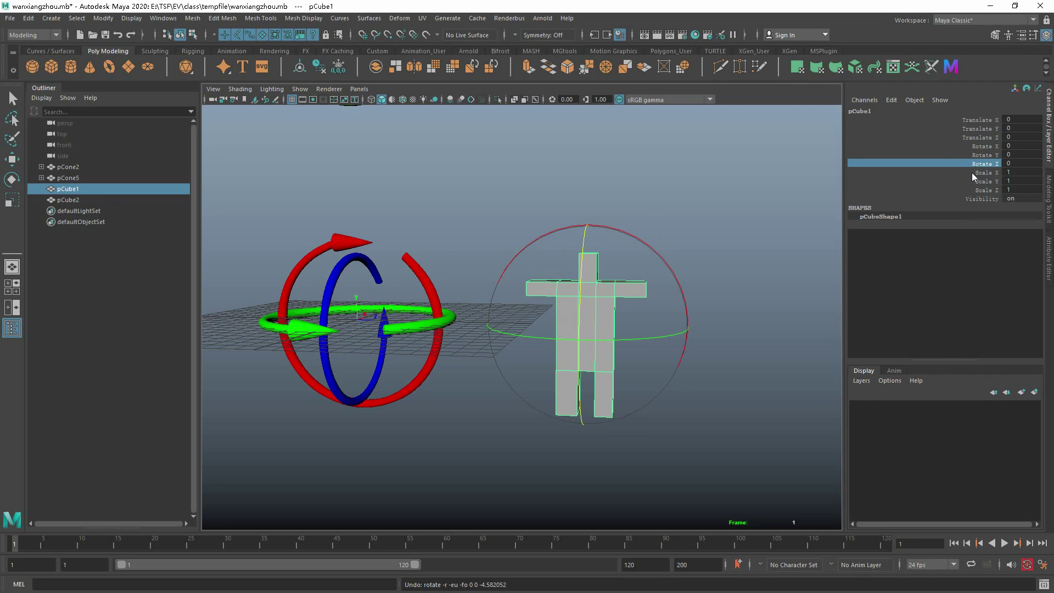
Step: Rotate the lower figure about Y by about -159.12, try Z by about -21.82 and X by about -11, and undo the last two
key("w")
key("e")
left_click(983, 155)
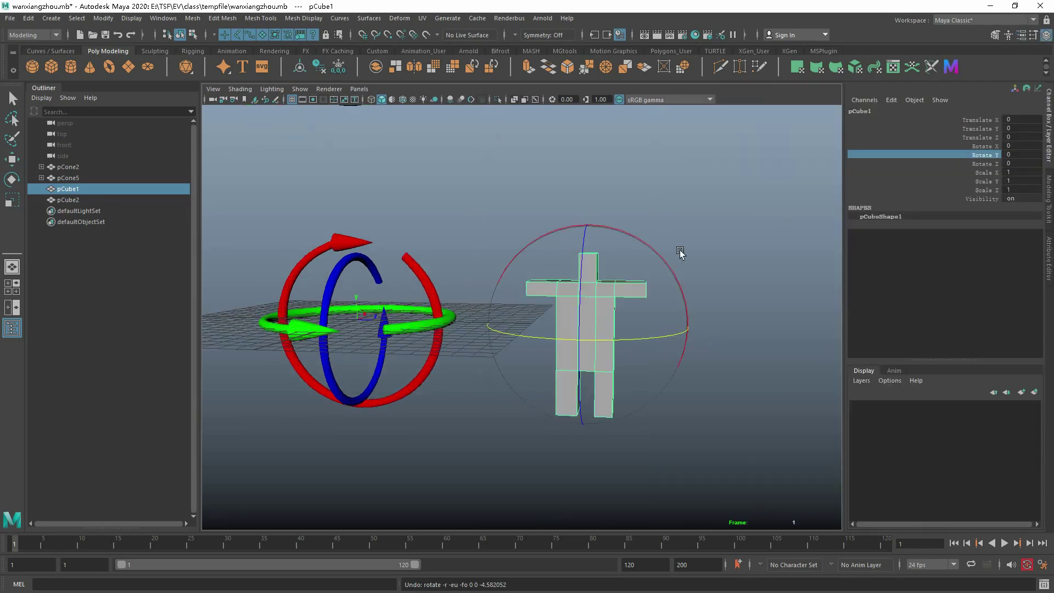
middle_click_drag(680, 252, 863, 207)
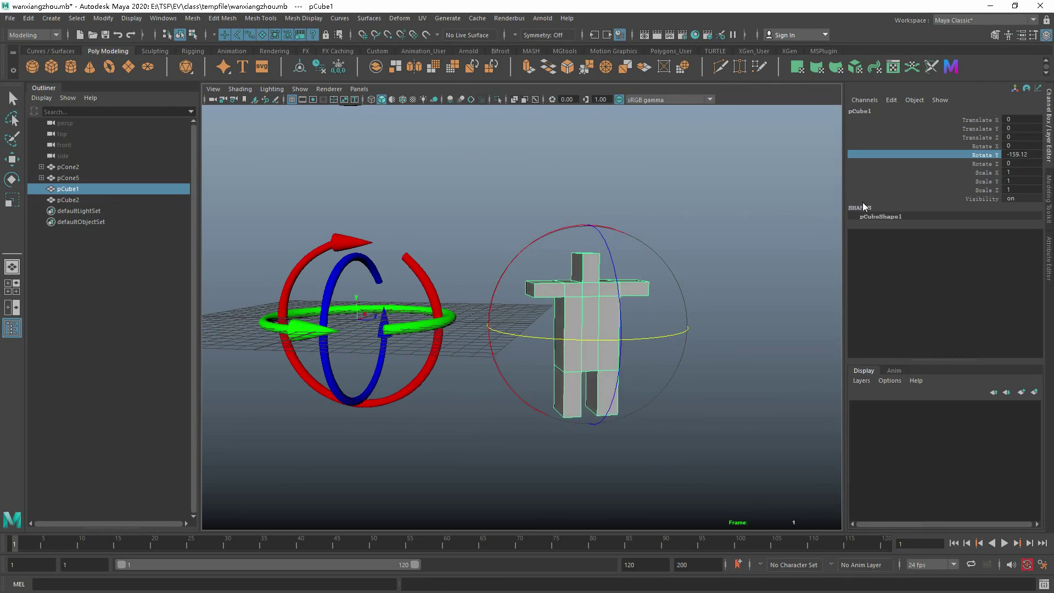
left_click(975, 164)
middle_click_drag(800, 202, 787, 221)
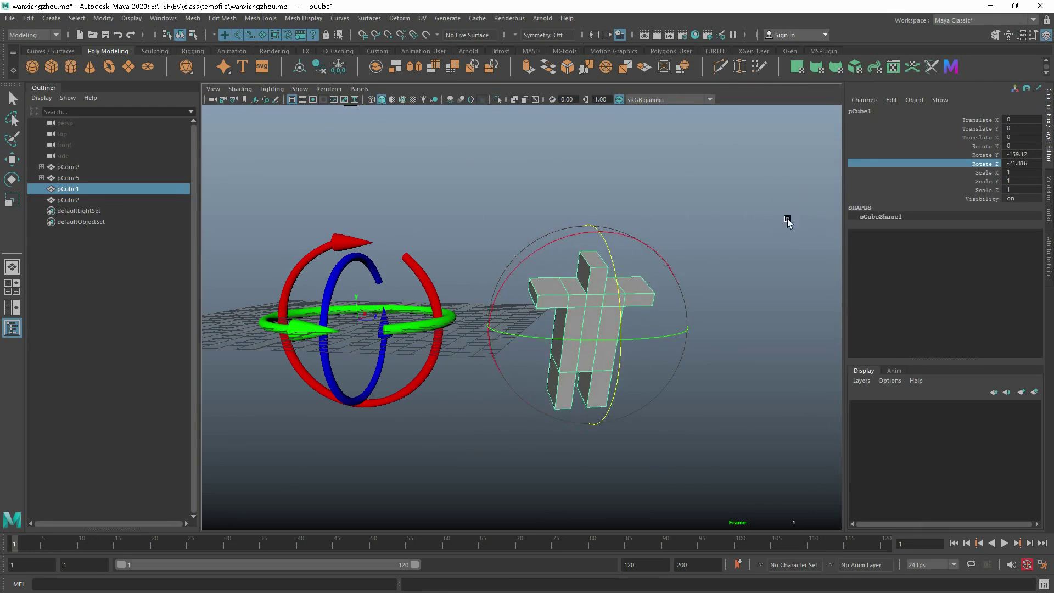
left_click(979, 147)
mouse_move(726, 190)
middle_mouse_down()
mouse_move(710, 198)
mouse_move(729, 206)
mouse_move(717, 198)
middle_mouse_up()
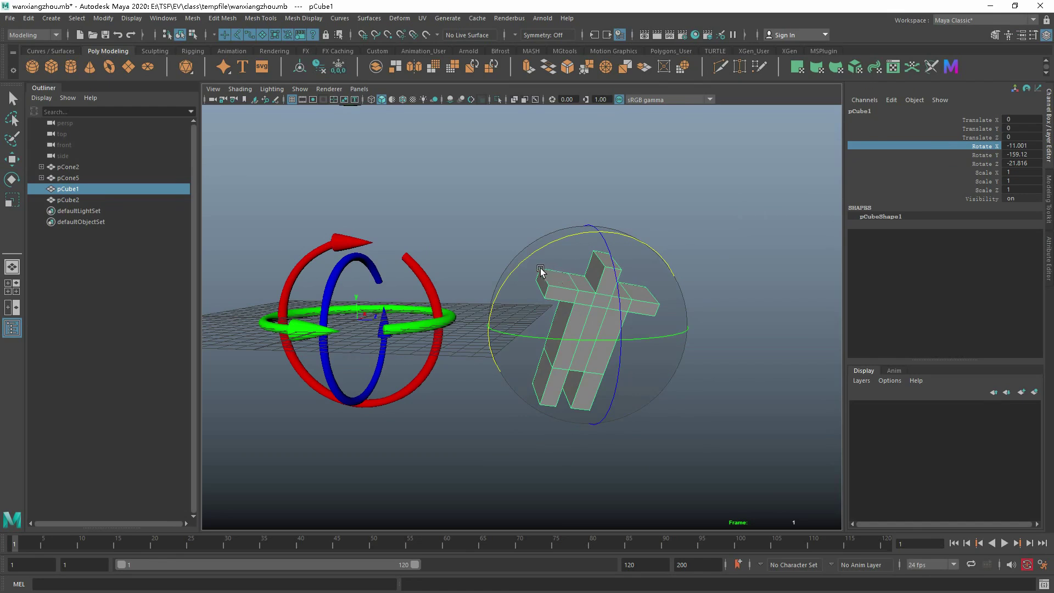
key("ctrl+z")
key("ctrl+z")
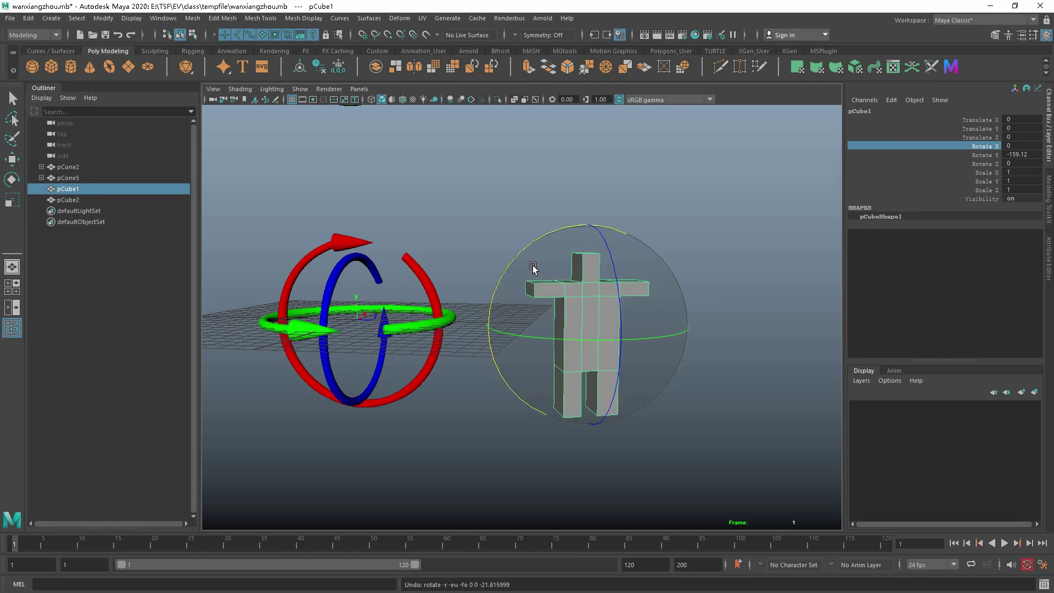
Step: Examine the Rotate Order options of the turned lower figure and undo its Y rotation
key("w")
key("ctrl+a")
left_click(769, 228)
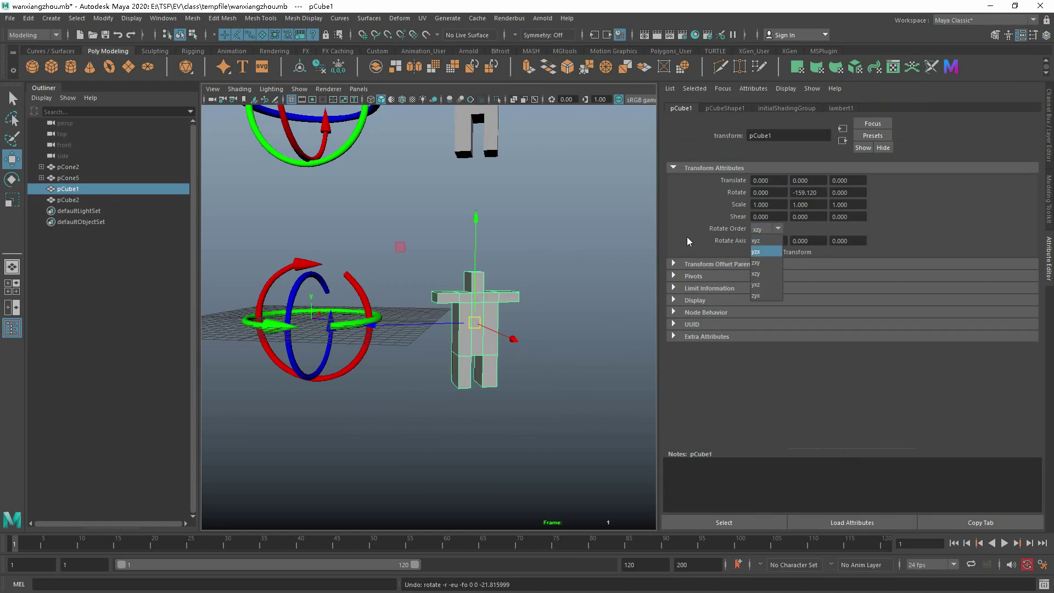
left_click(1050, 36)
key("ctrl+z")
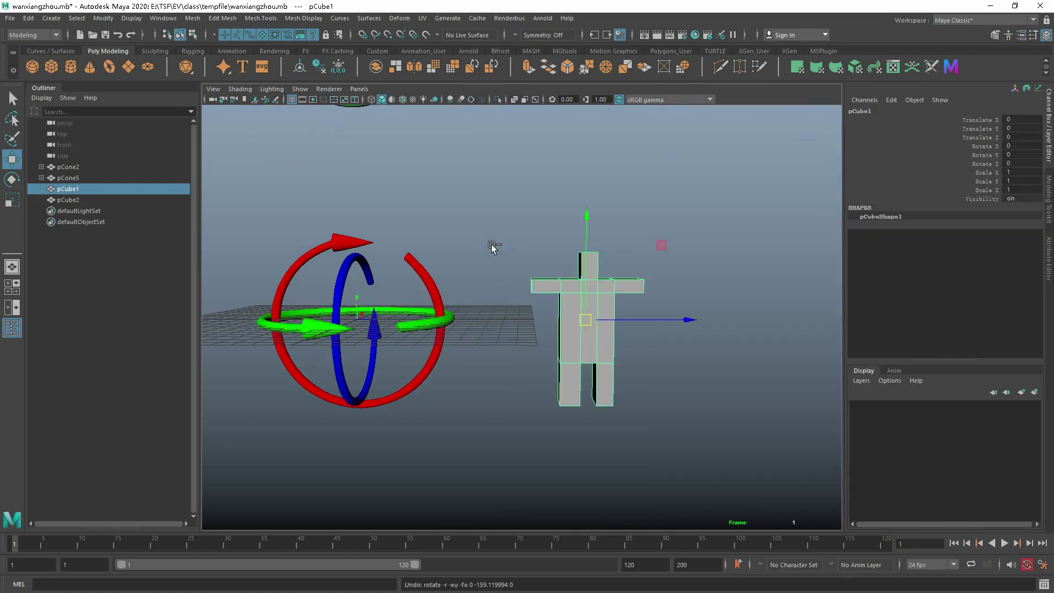
Step: Select the upper figure, try rotating it repeatedly about Z, and undo those rotations
scroll(492, 247, "down", 5)
left_click(526, 274)
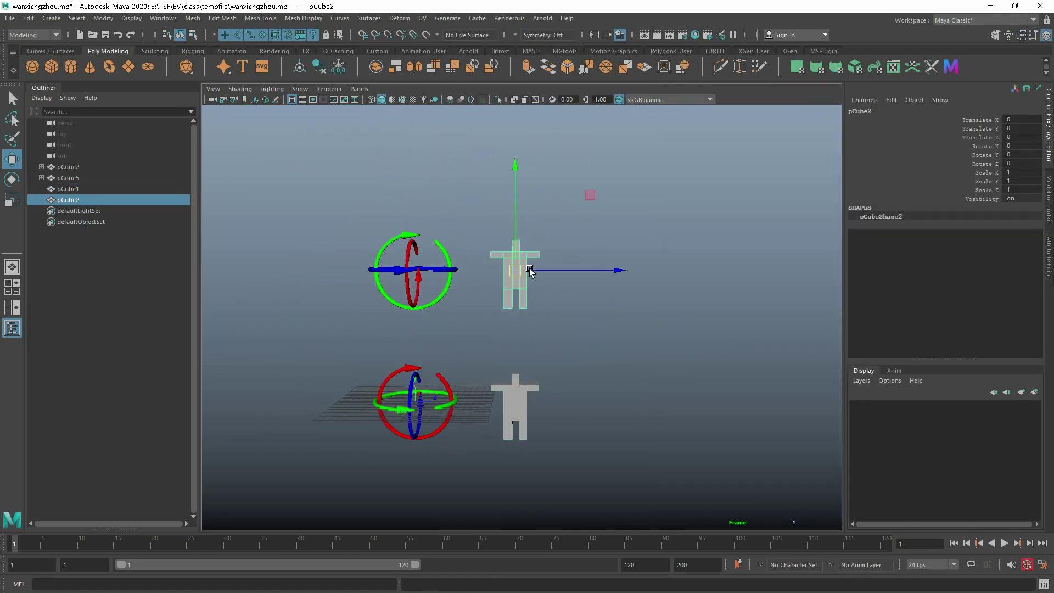
left_click(991, 147)
left_click(986, 164)
middle_click_drag(718, 299, 765, 386)
right_click_drag(558, 245, 666, 308, "alt")
middle_click_drag(666, 308, 543, 214)
key("ctrl+z")
key("ctrl+z")
key("ctrl+z")
key("ctrl+z")
key("ctrl+z")
key("ctrl+z")
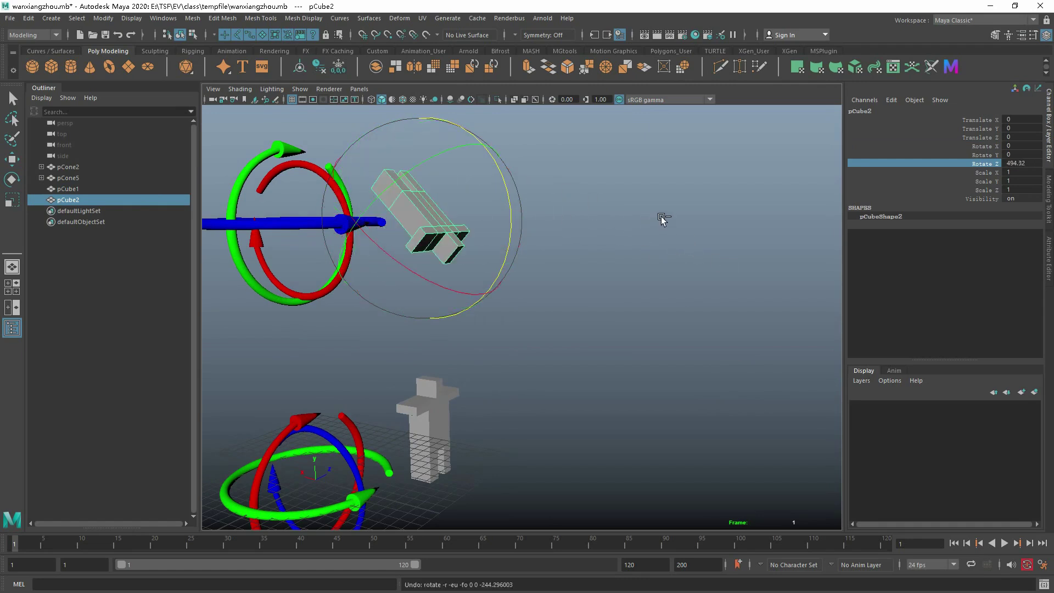
key("ctrl+z")
key("ctrl+z")
key("ctrl+z")
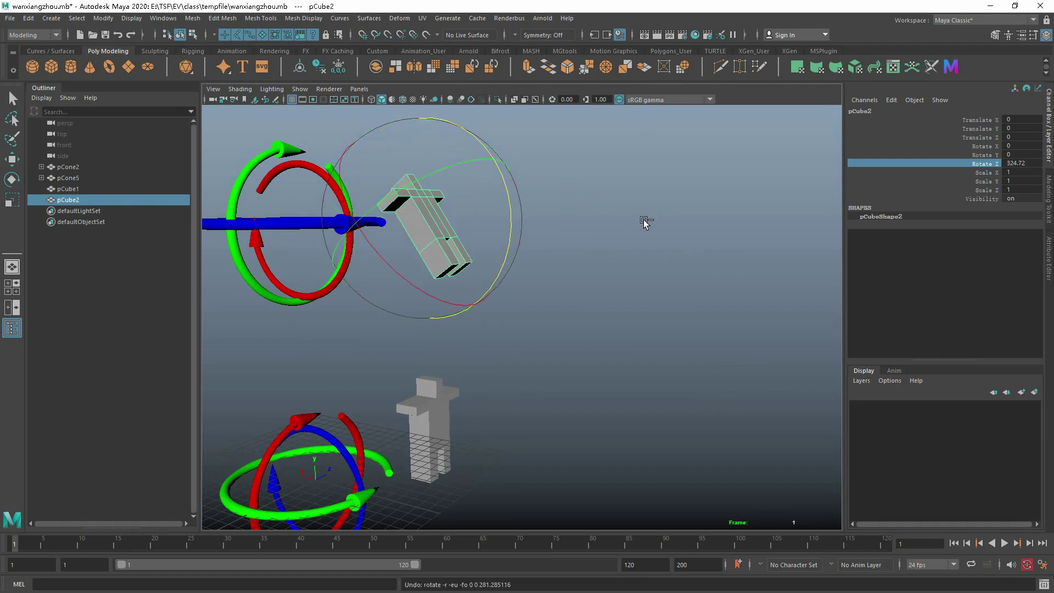
Step: Try rotating the upper figure about Z by about 19.86 and undo the rotation
left_click_drag(642, 222, 532, 246, "alt")
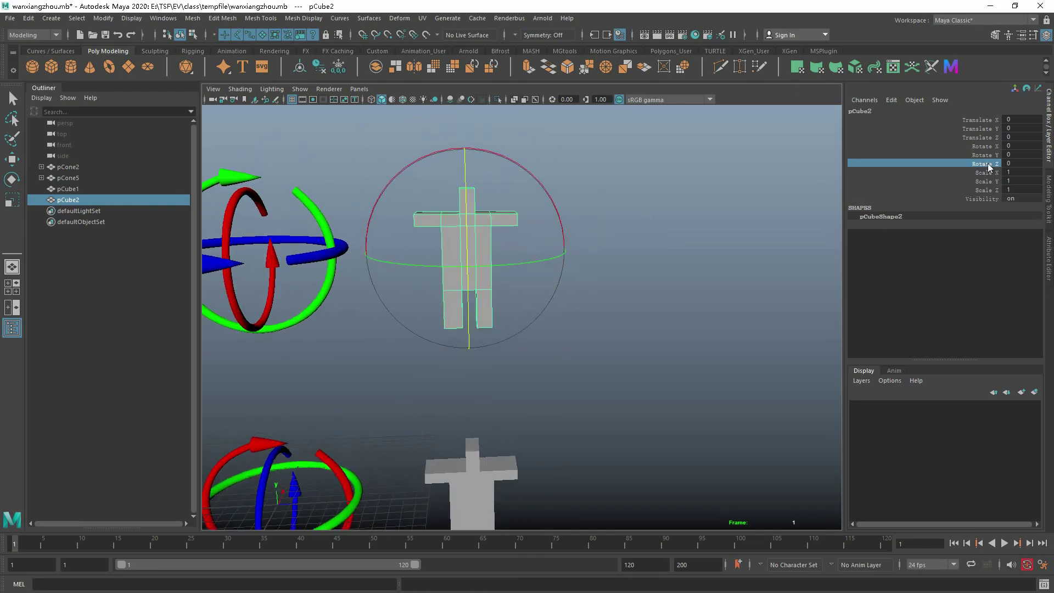
middle_click_drag(602, 196, 641, 207)
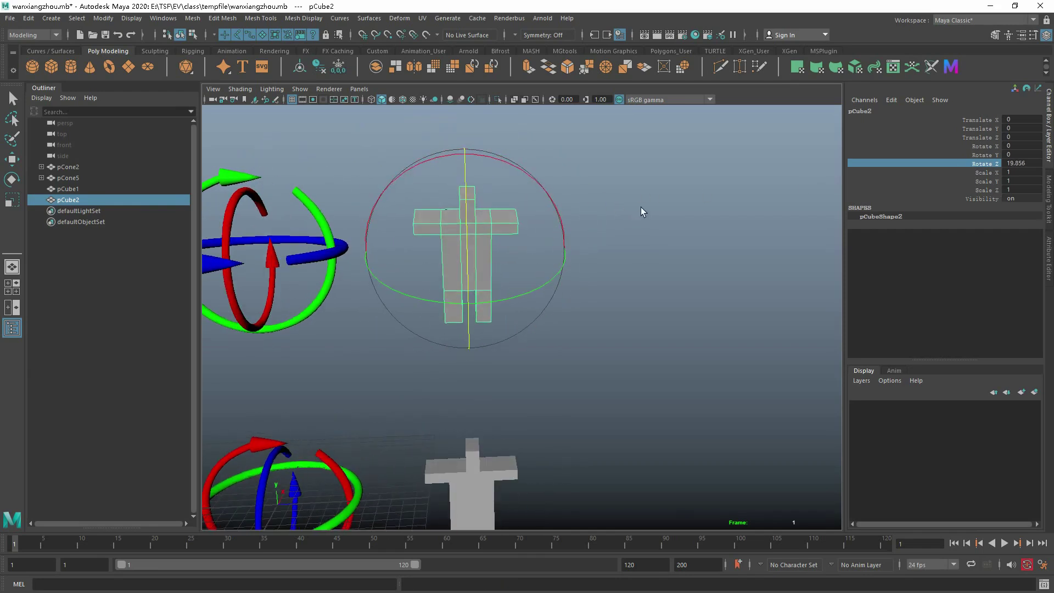
key("ctrl+z")
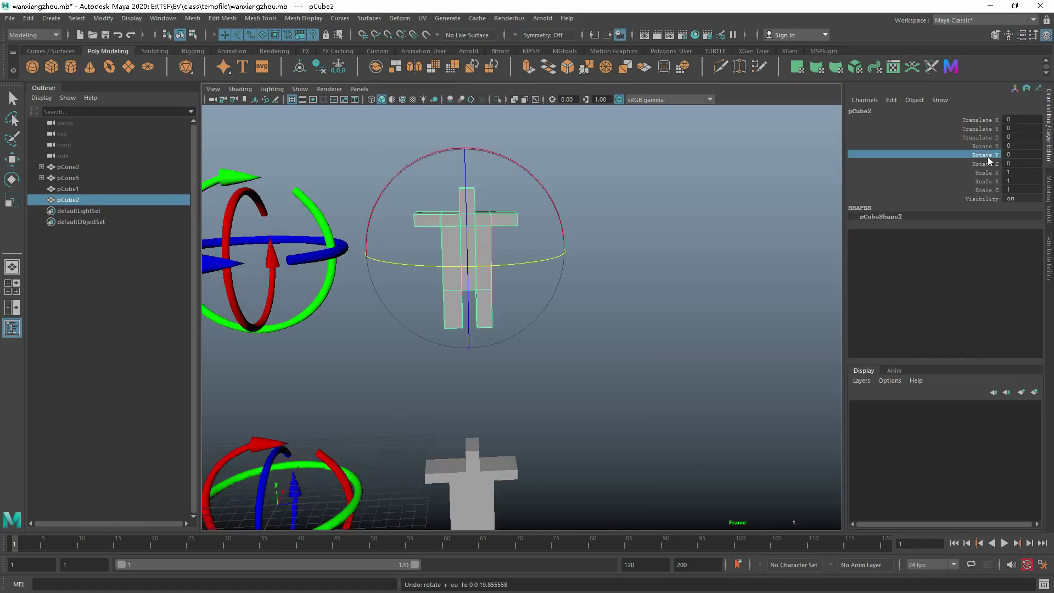
Step: Rotate the upper figure about Z to about 119.79, try an X rotation of about -16.52, and undo the X rotation
key("ctrl+z")
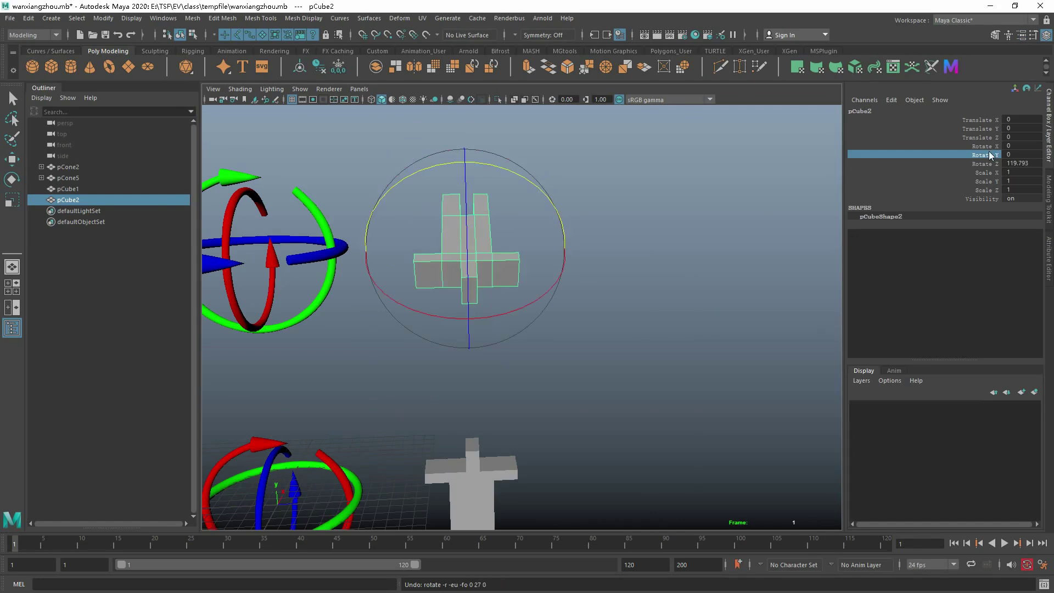
left_click(986, 147)
middle_click_drag(623, 266, 658, 260)
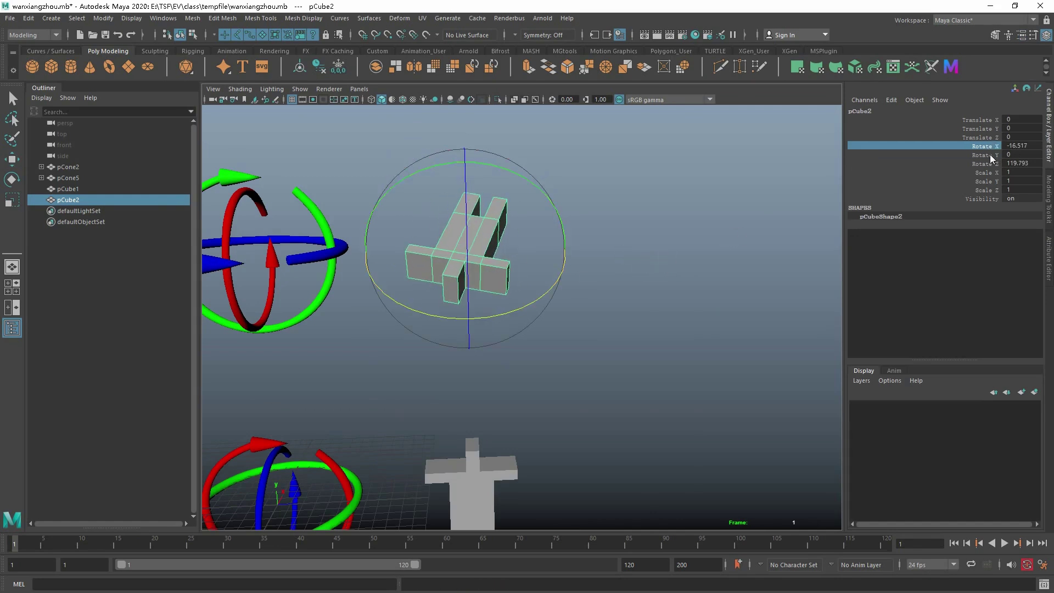
key("ctrl+z")
Step: Try rotating the upper figure about Y by about -61.99 and undo that rotation
left_click(989, 155)
middle_click_drag(821, 209, 734, 269)
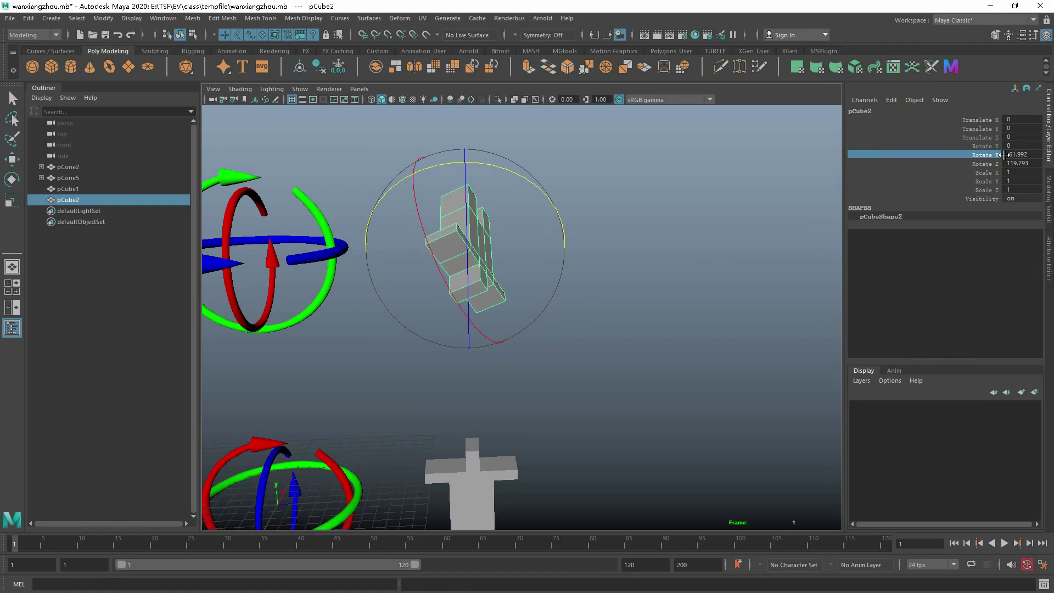
key("ctrl+z")
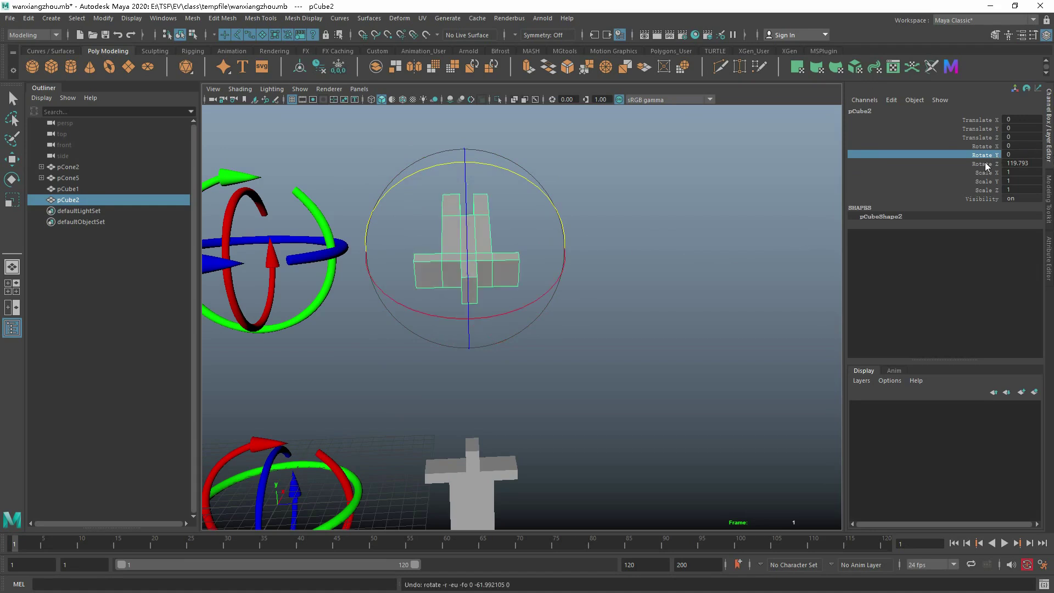
Step: Check the upper figure's Rotate Order in its transform attributes
left_click(990, 147)
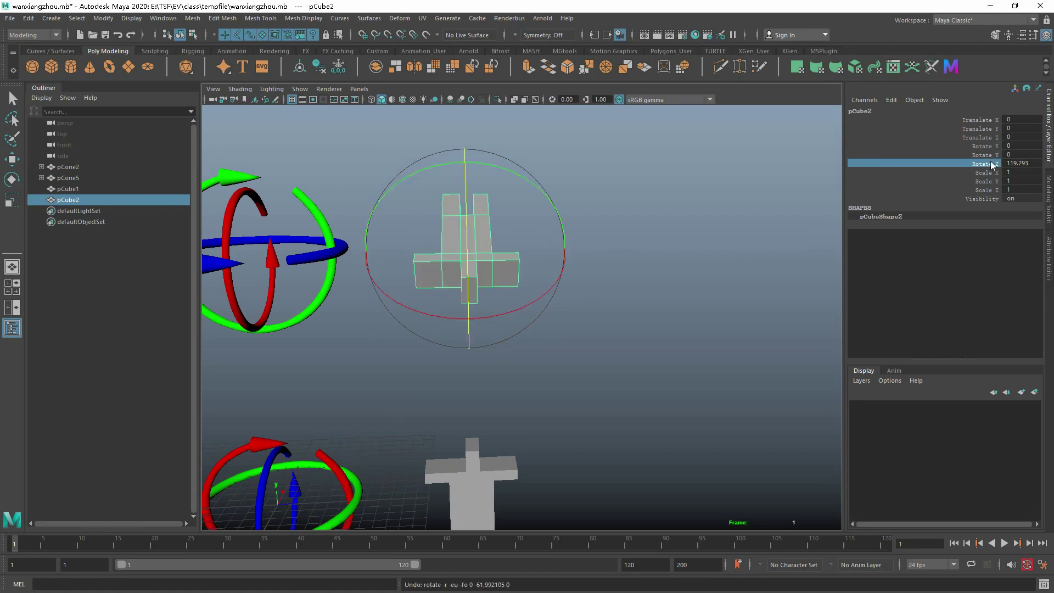
key("ctrl+a")
key("w")
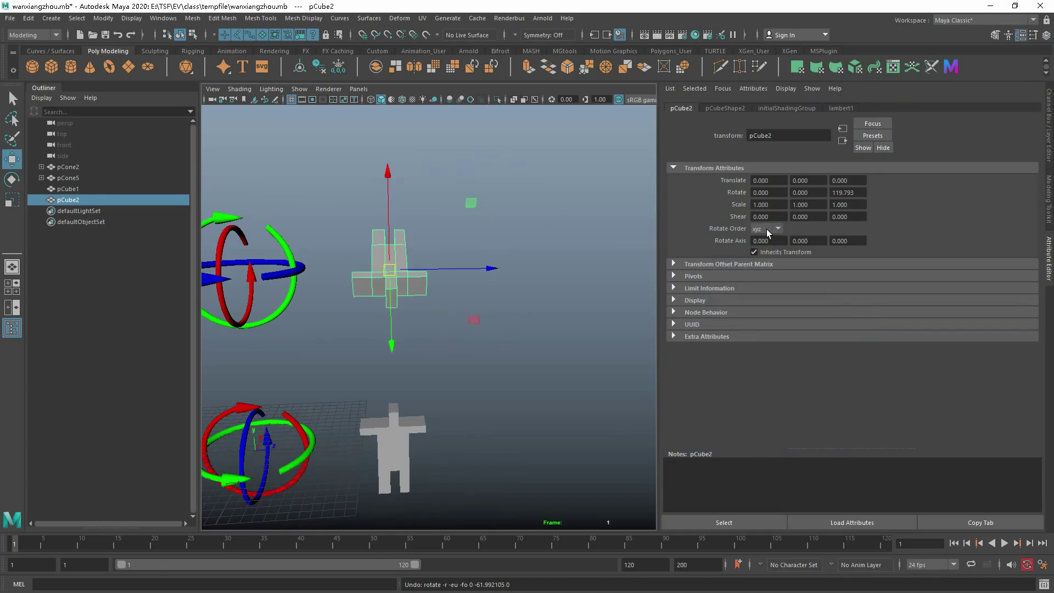
Step: Switch back to the channel values and undo the upper figure's rotation about Z
left_click(1046, 37)
key("ctrl+z")
key("ctrl+z")
scroll(486, 288, "down", 4)
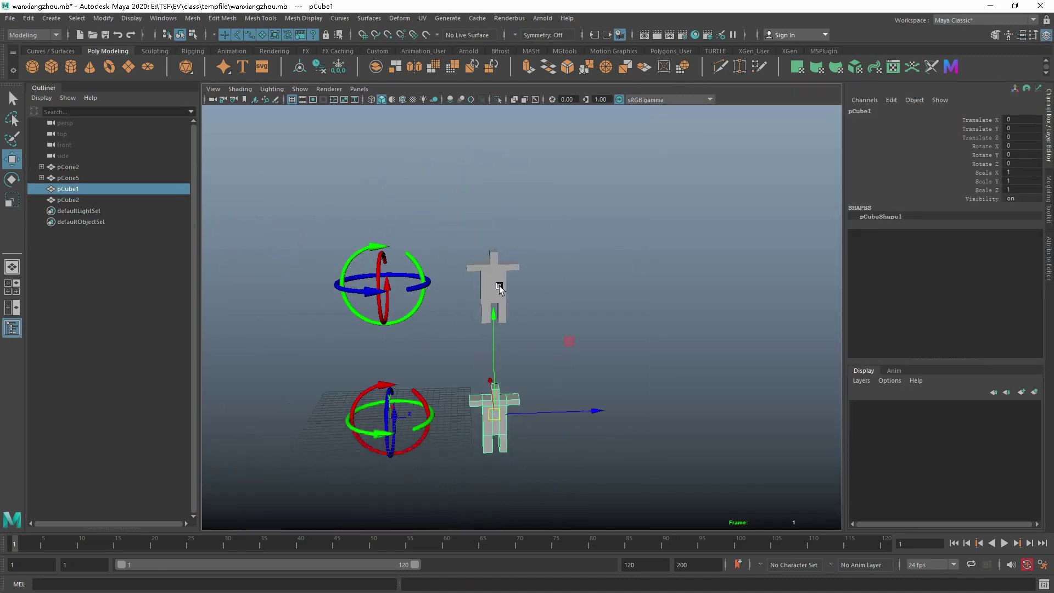
Step: Select only the upper figure and review its transform attributes, including Rotate Order
left_click_drag(574, 221, 485, 467)
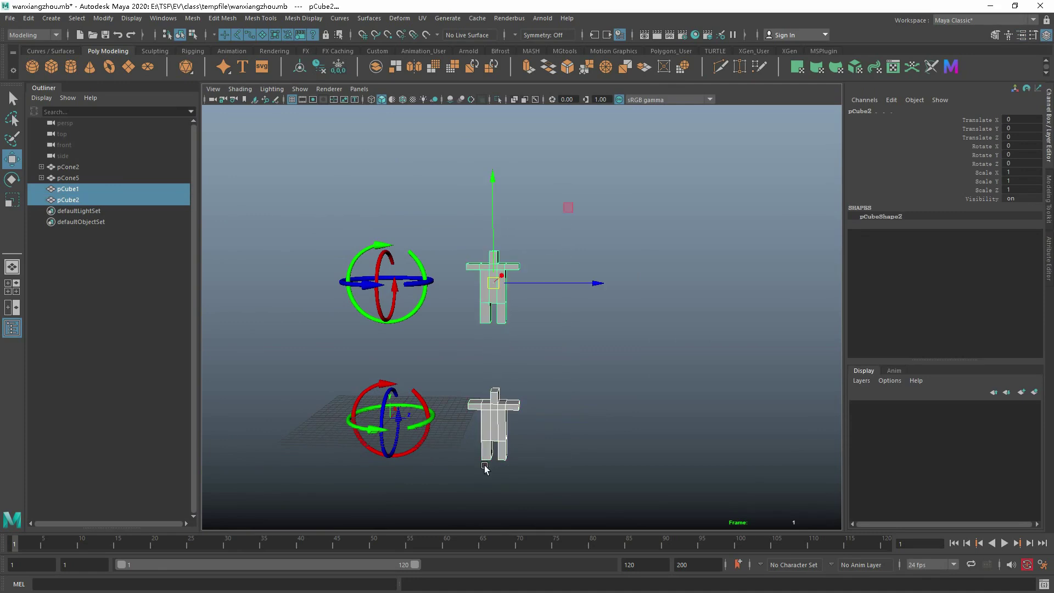
left_click(468, 416, "shift")
key("ctrl+a")
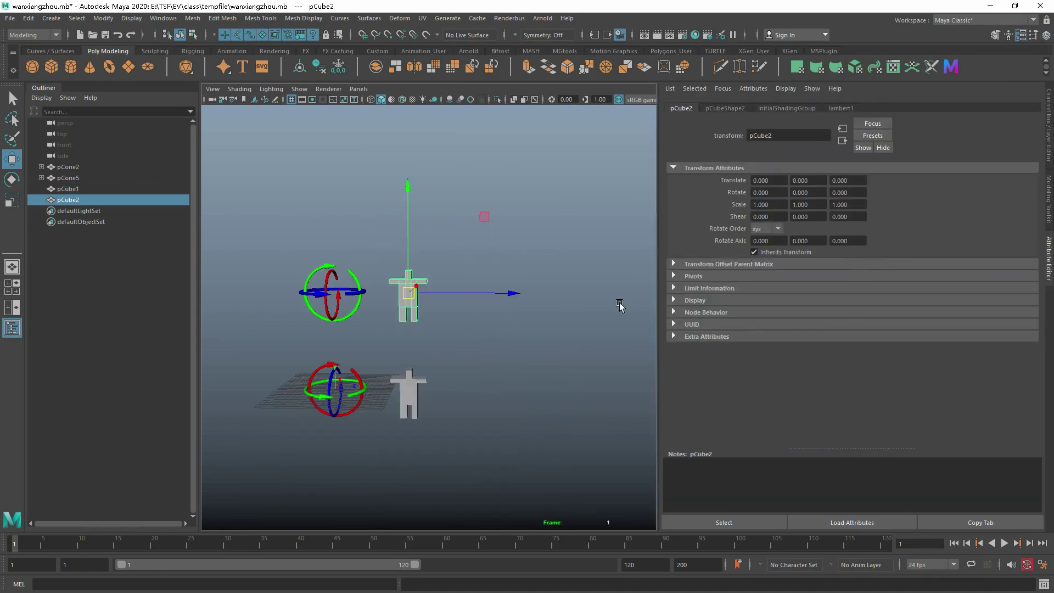
key("ctrl+a")
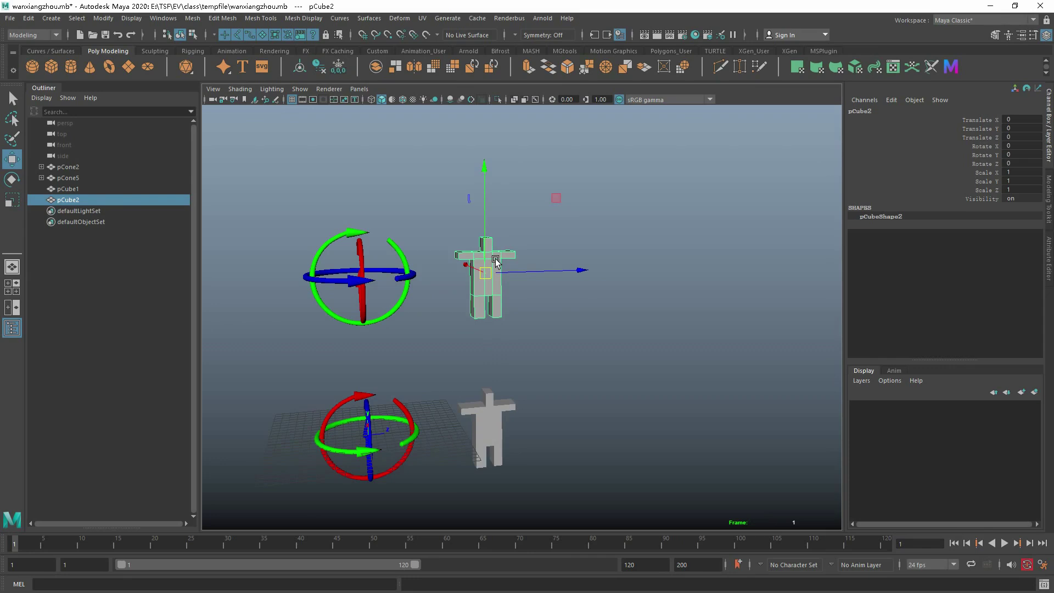
Step: Key all of the upper figure's channels at frames 1 and 34, and set Rotate Y to 250.383 at frame 34
right_click_drag(496, 262, 511, 328, "alt")
key("s")
left_click(257, 551)
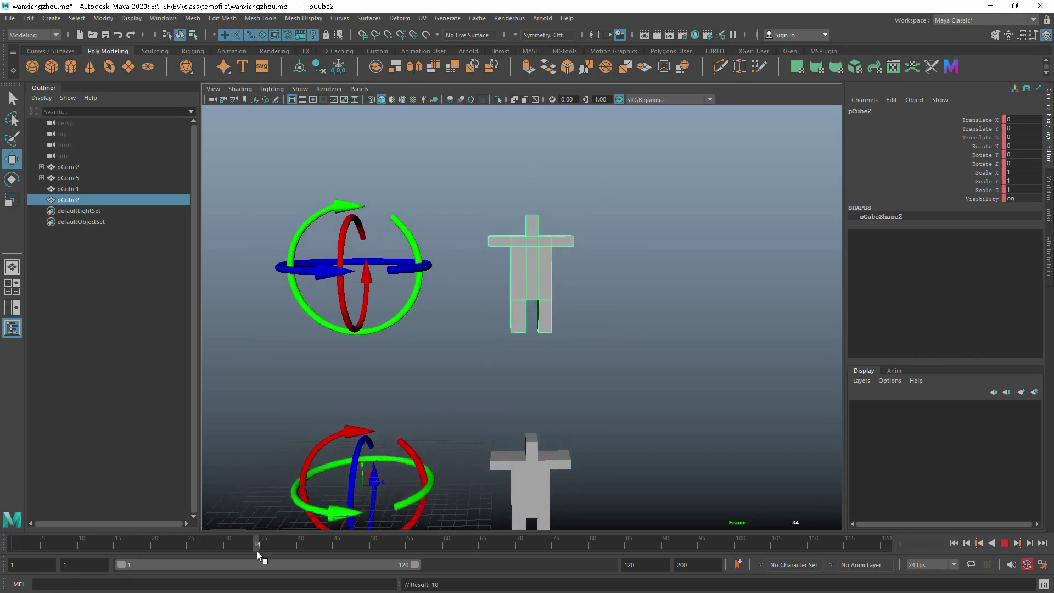
key("s")
left_click(992, 155)
middle_click_drag(674, 342, 608, 442)
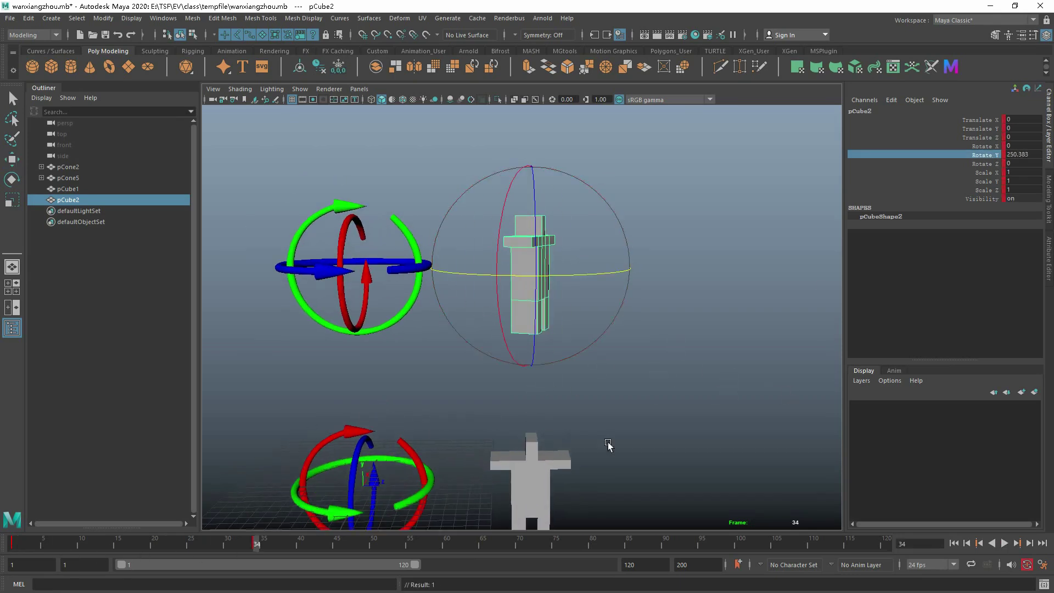
Step: Move the upper figure's Rotate Y key from frame 34 to frame 50 and set Translate Z to 25.576 at frame 50
left_click_drag(50, 543, 373, 543)
double_click(256, 545)
left_click(995, 137)
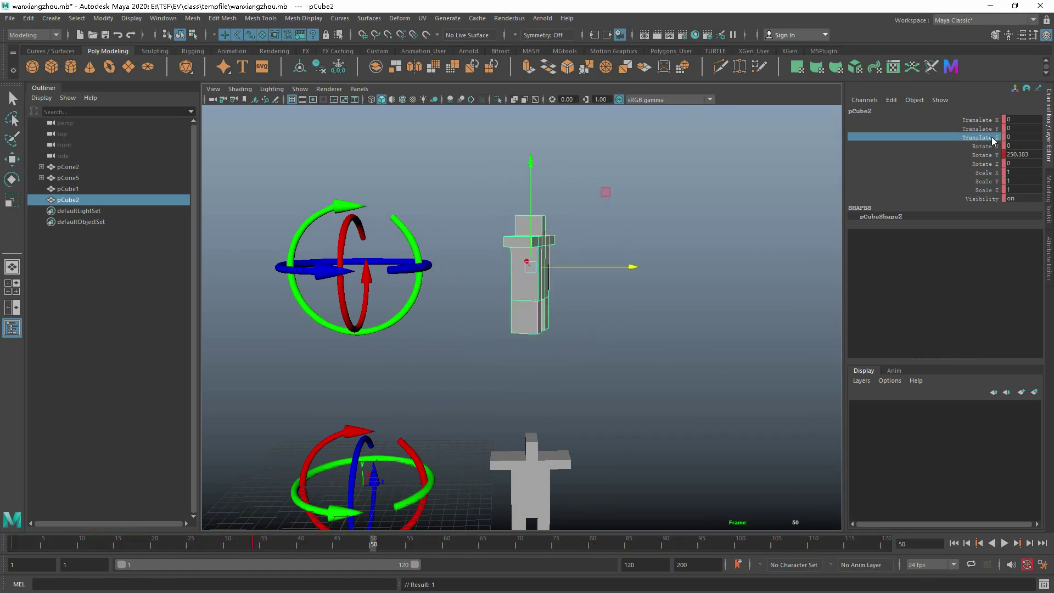
key("alt+v")
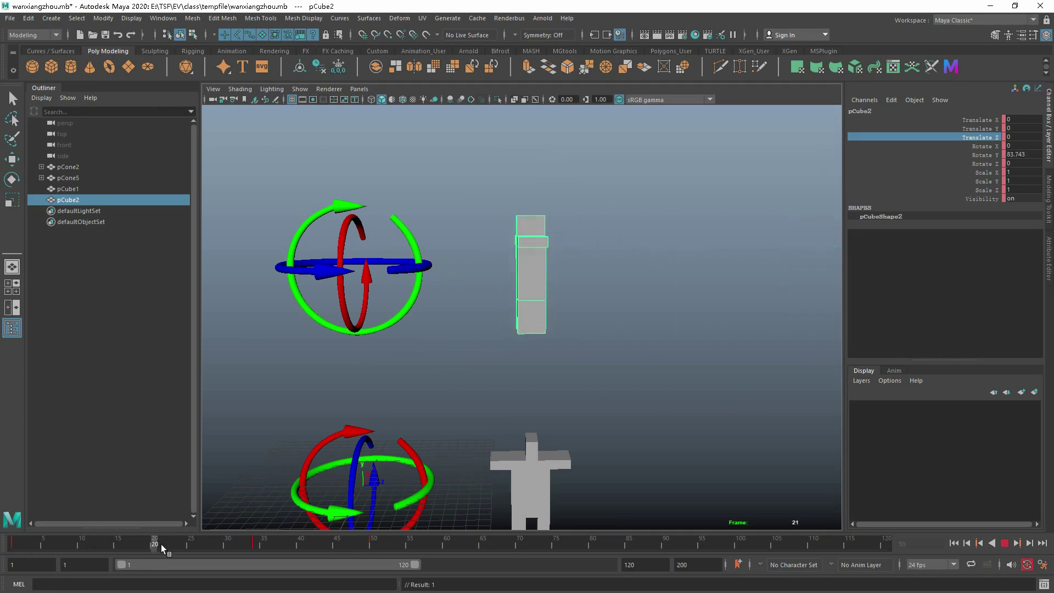
key("Escape")
key("alt+v")
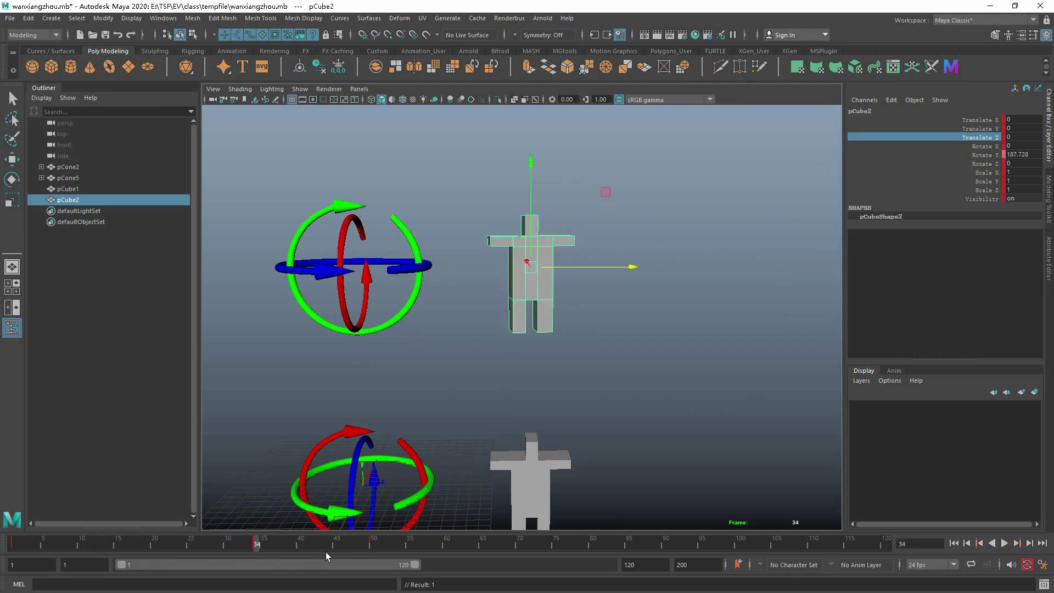
scroll(593, 383, "down", 3)
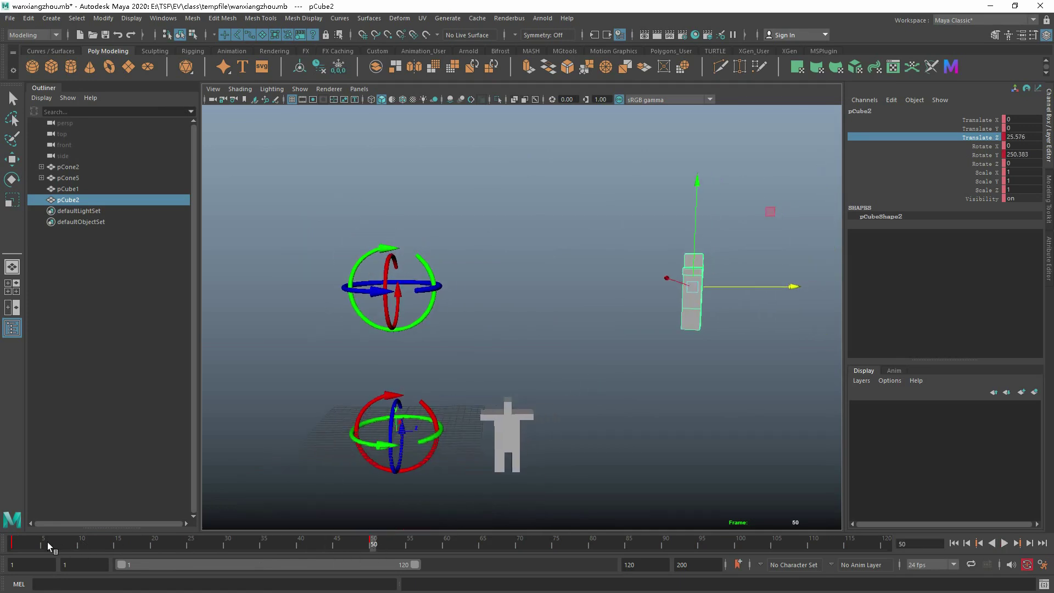
Step: Review the upper figure's motion from frame 1, and set its Rotate Y to 466.096 at frame 50
left_click(8, 543)
key("alt+v")
left_click(989, 156)
middle_click_drag(488, 383, 824, 397)
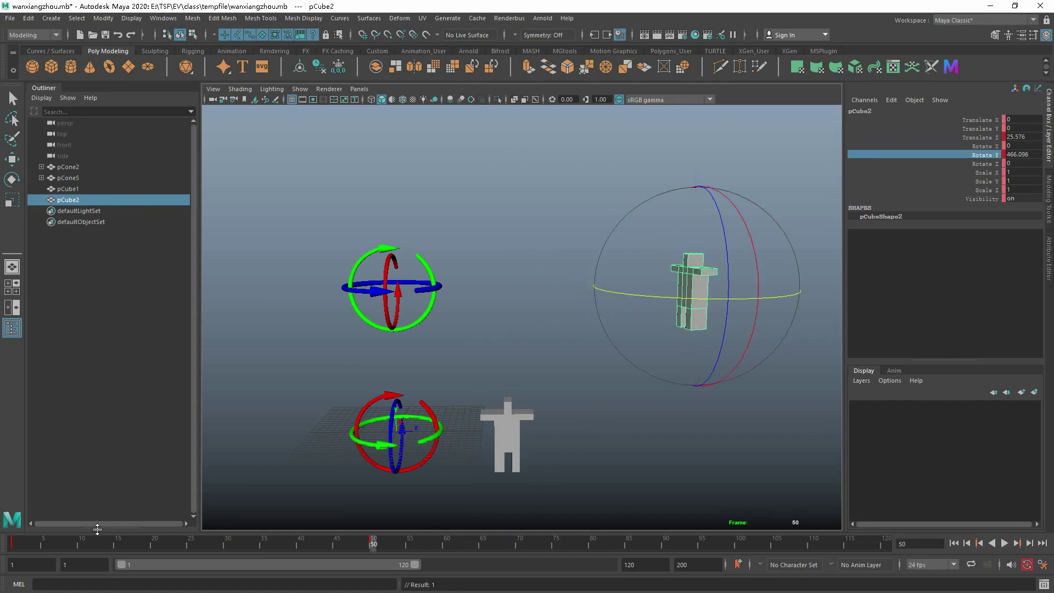
Step: Preview the upper figure's combined turning and sideways motion from frame 1 to frame 47
left_click_drag(33, 545, 4, 546)
key("alt+v")
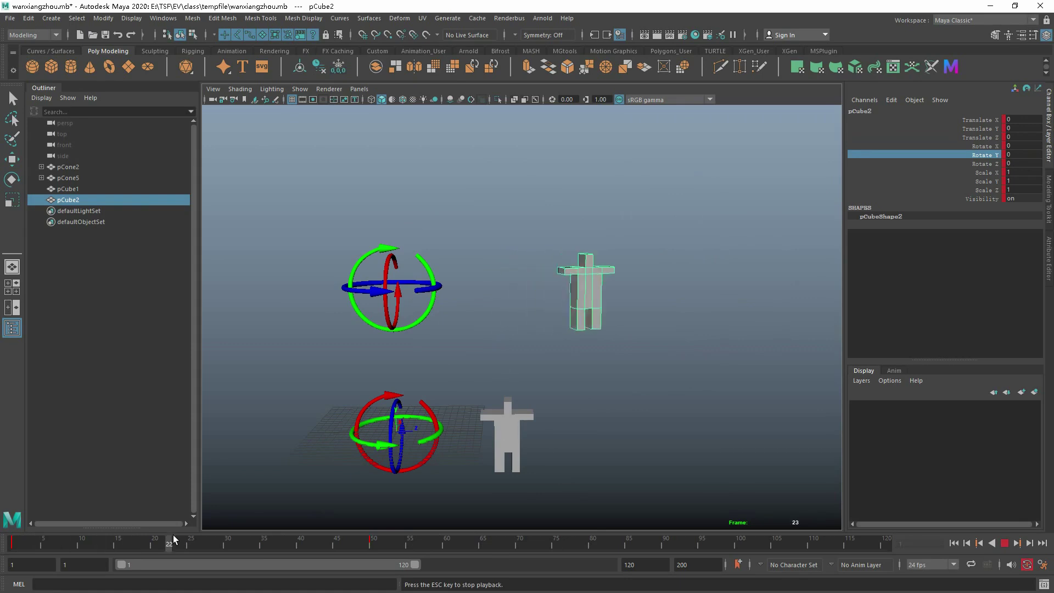
key("Escape")
mouse_move(355, 538)
left_mouse_down()
mouse_move(264, 541)
mouse_move(351, 540)
left_mouse_up()
Step: For the upper figure's Rotate X, Y and Z channels, remove the keys at frame 34 and add keys at frame 66
left_click(995, 146)
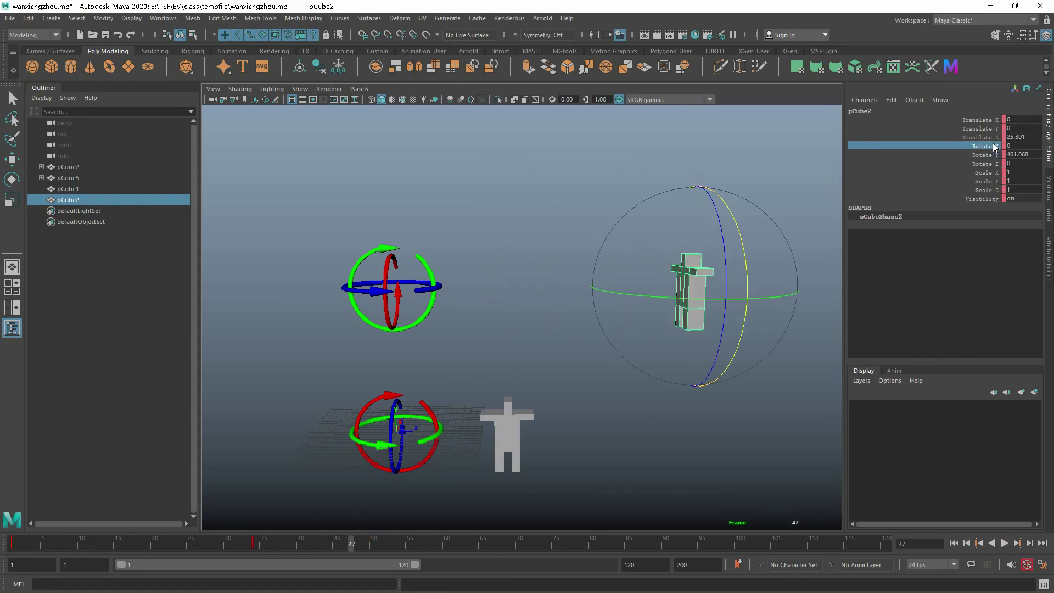
key("alt+v")
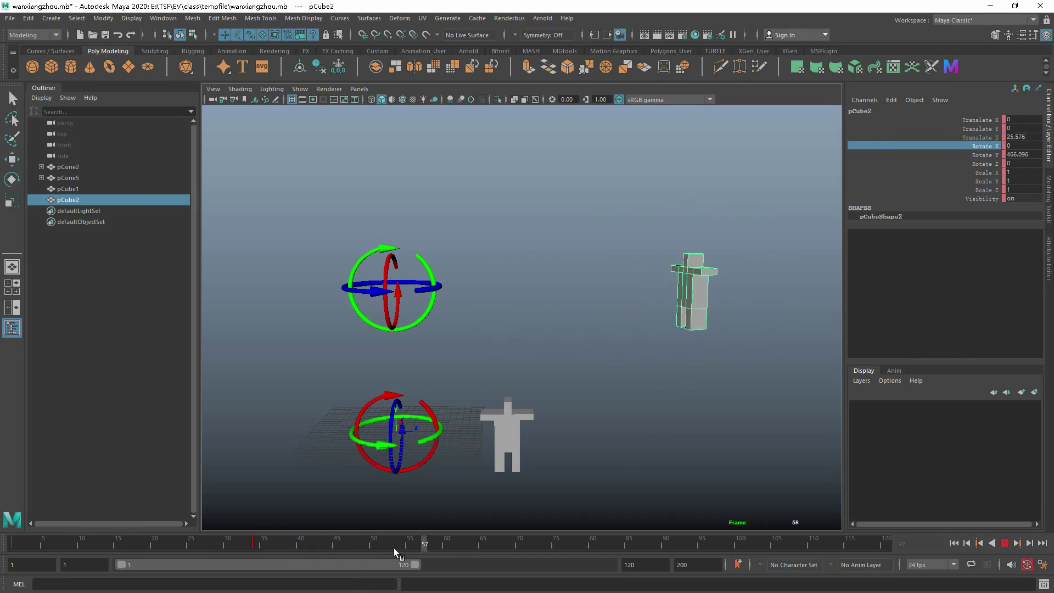
key("alt+v")
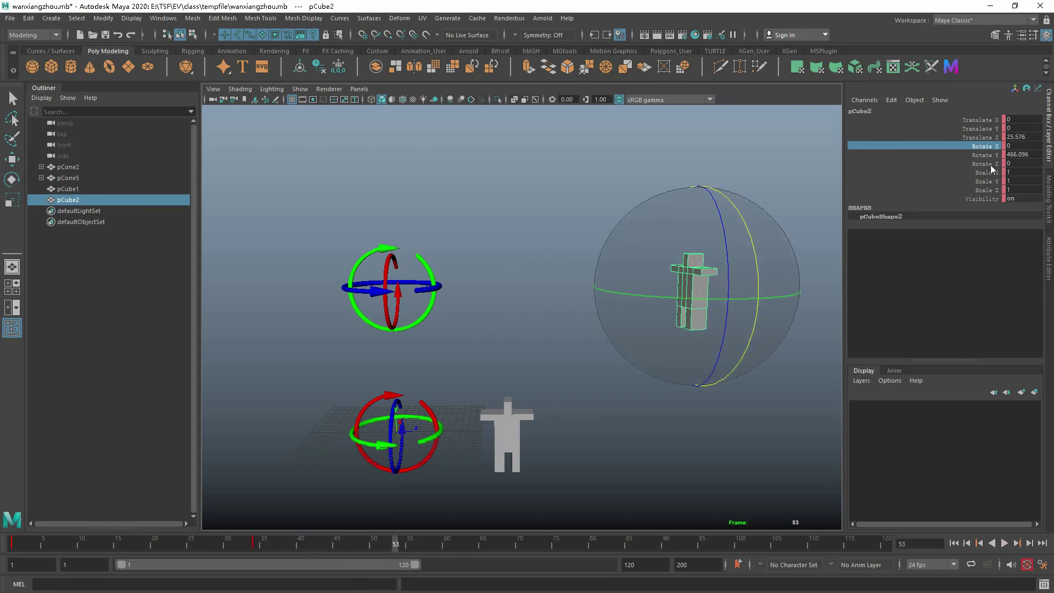
left_click(989, 162, "ctrl")
left_click(991, 154, "ctrl")
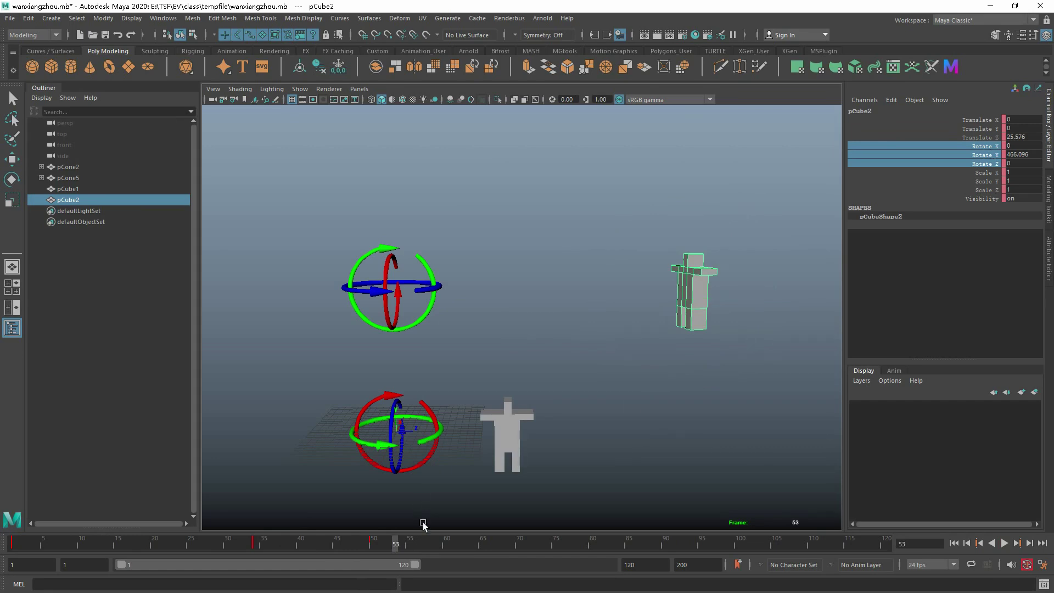
left_click_drag(395, 540, 370, 540)
key("comma")
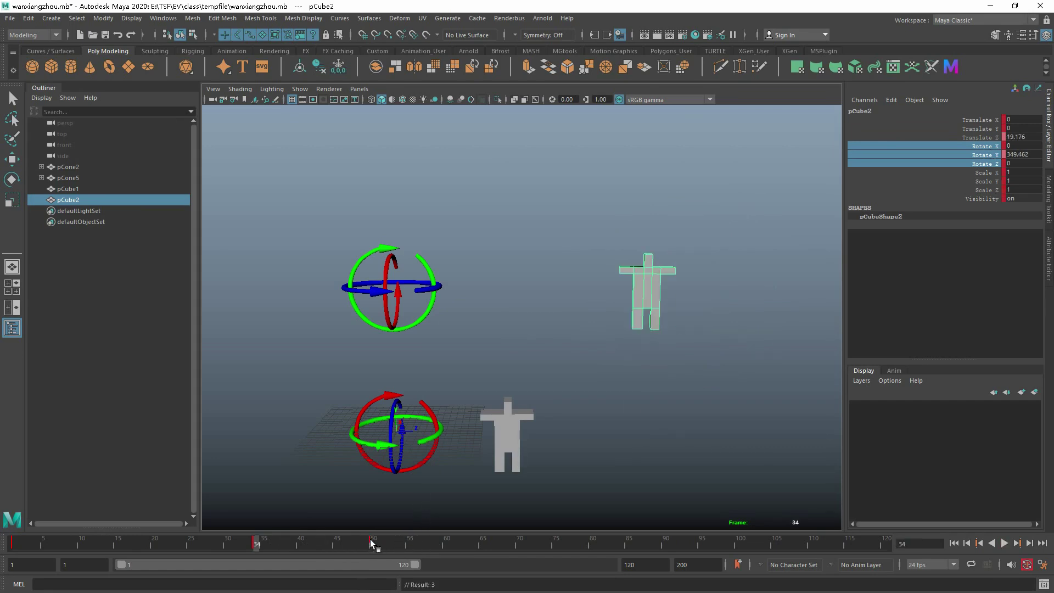
key("alt+v")
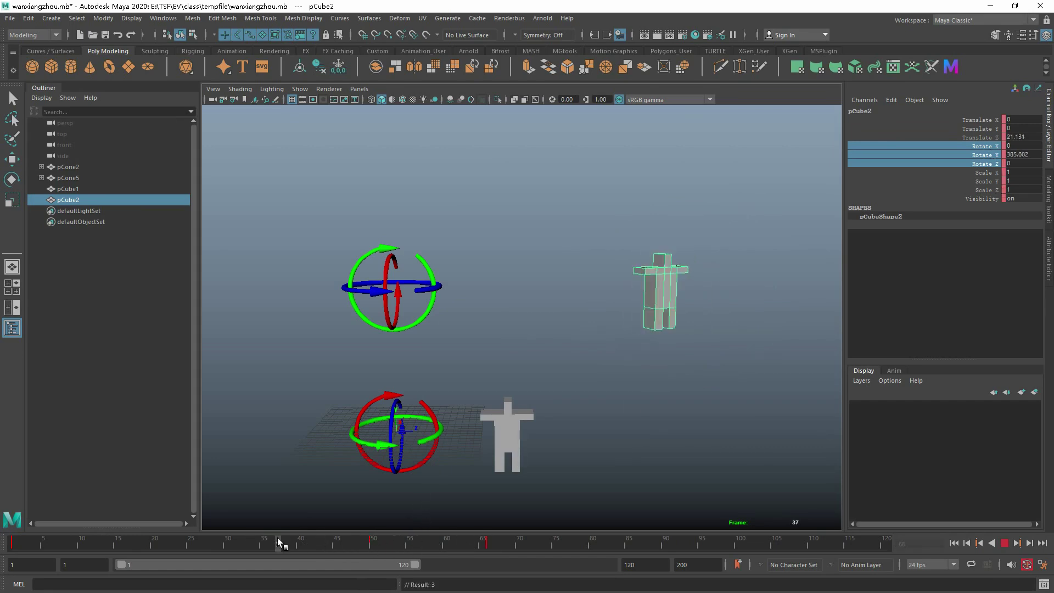
Step: Key the upper figure's rotation at frame 43 and advance to its key at frame 50
left_click_drag(278, 539, 319, 542)
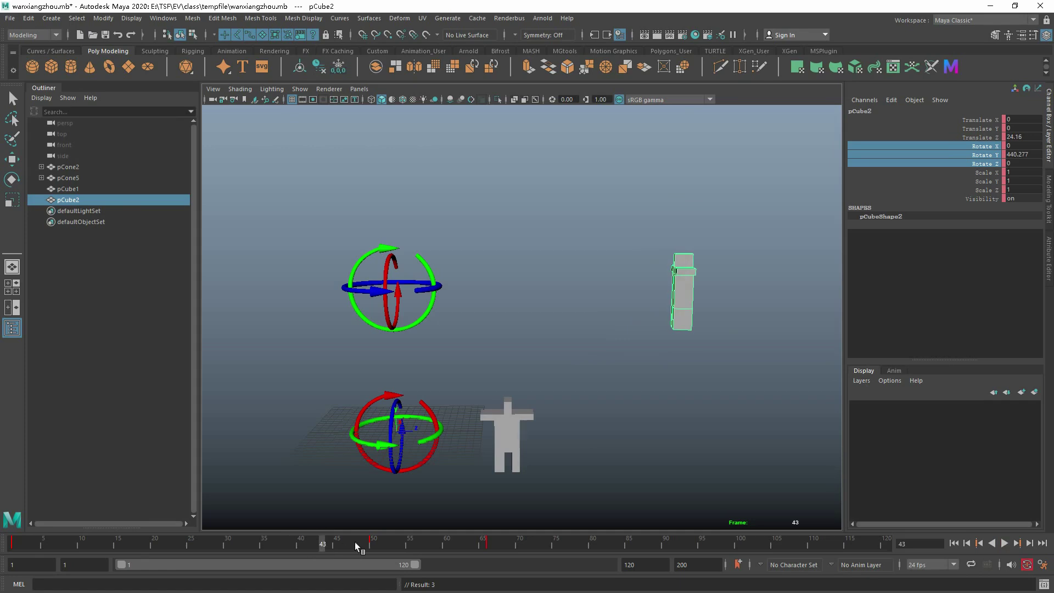
key("shift+e")
key("period")
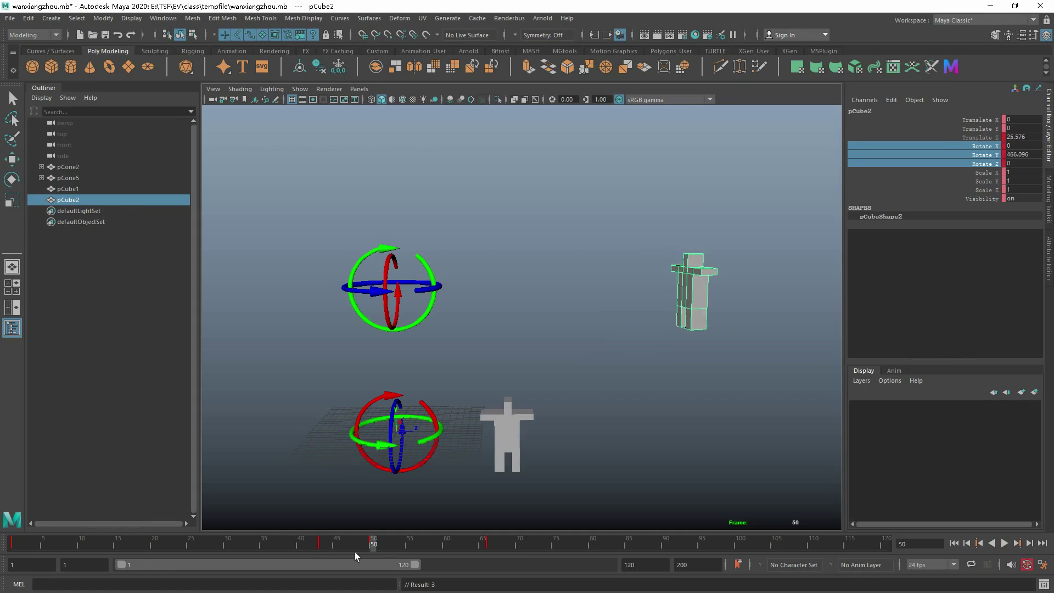
Step: Try rotating the upper figure freely at frame 50 to X -60.693, Y 484.499, Z -65.174, and scrub from frame 43 to review it
key("e")
left_click_drag(666, 242, 731, 240)
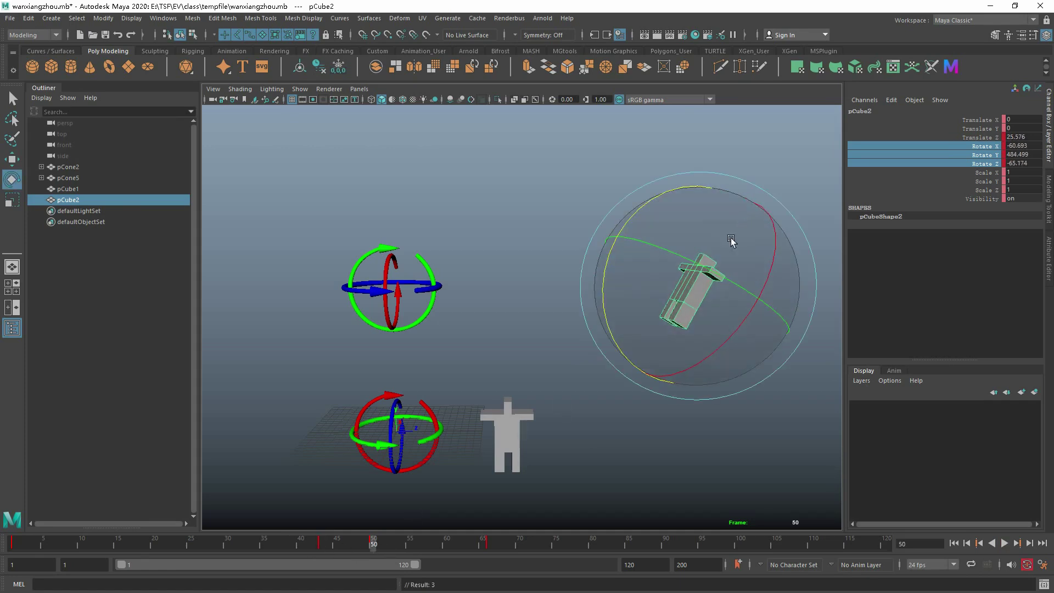
left_click_drag(322, 549, 357, 547)
key("ctrl+z")
key("ctrl+z")
key("ctrl+z")
key("ctrl+z")
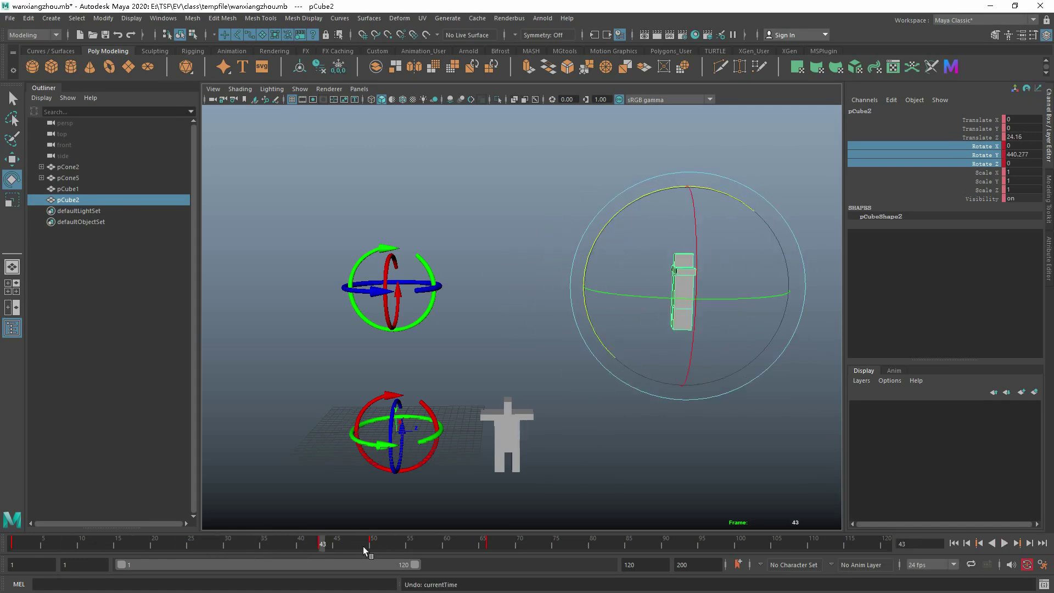
key("alt+v")
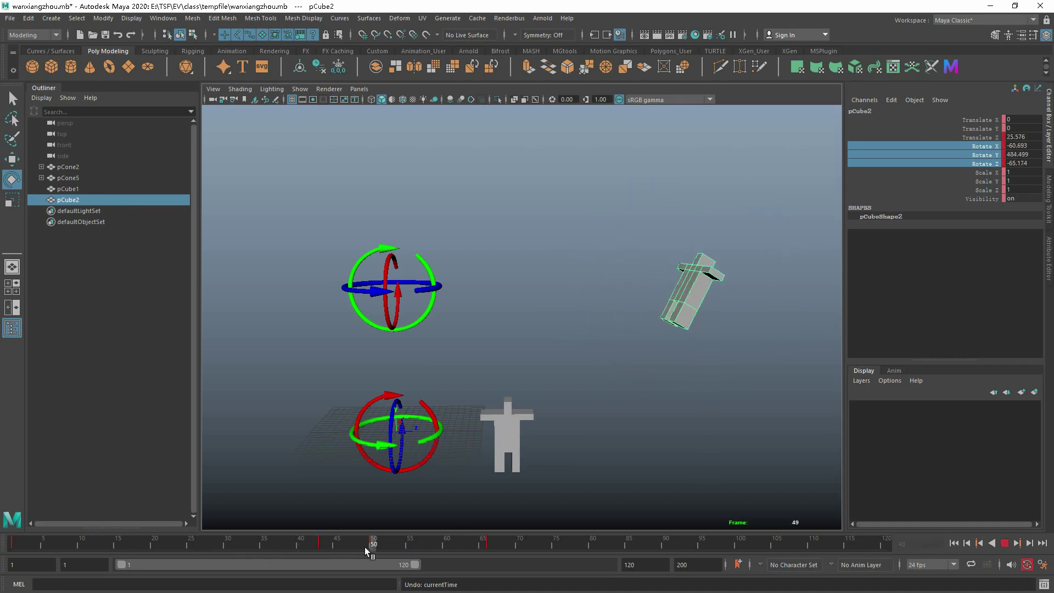
Step: Delete the upper figure's rotation keys at frame 50
left_click(323, 545)
left_click(371, 544)
key("Delete")
Step: Rotate the upper figure freely at frame 55 to key a new orientation, and scrub through to frame 66
key("alt+v")
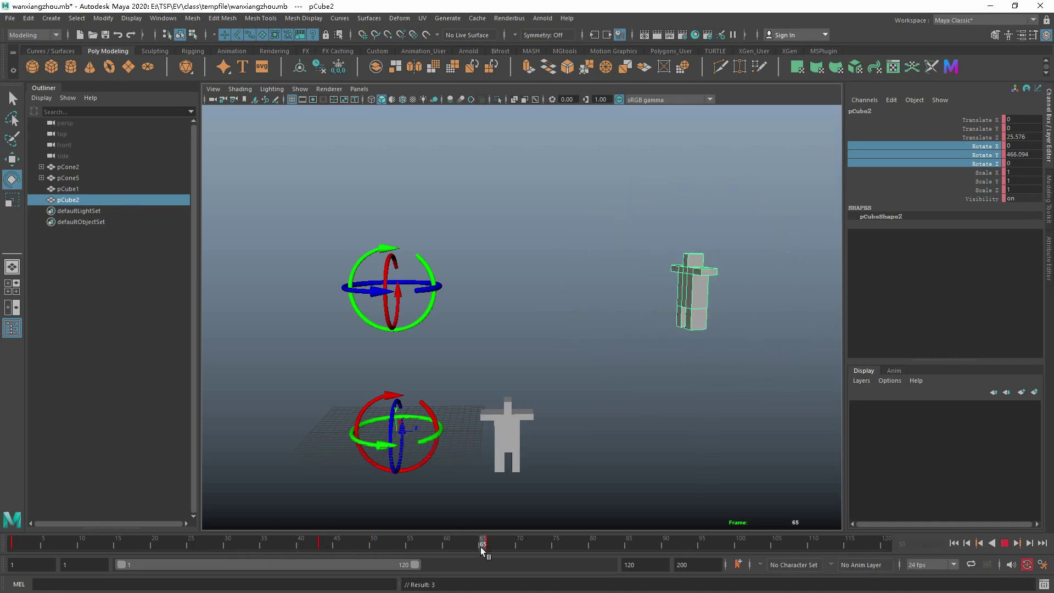
key("Escape")
left_click_drag(683, 188, 720, 269)
left_click_drag(285, 540, 489, 546)
Step: Move the upper figure at frame 66 to Translate X 0.317 and Translate Z 26.673, and remove its keys for those channels at frame 50
key("w")
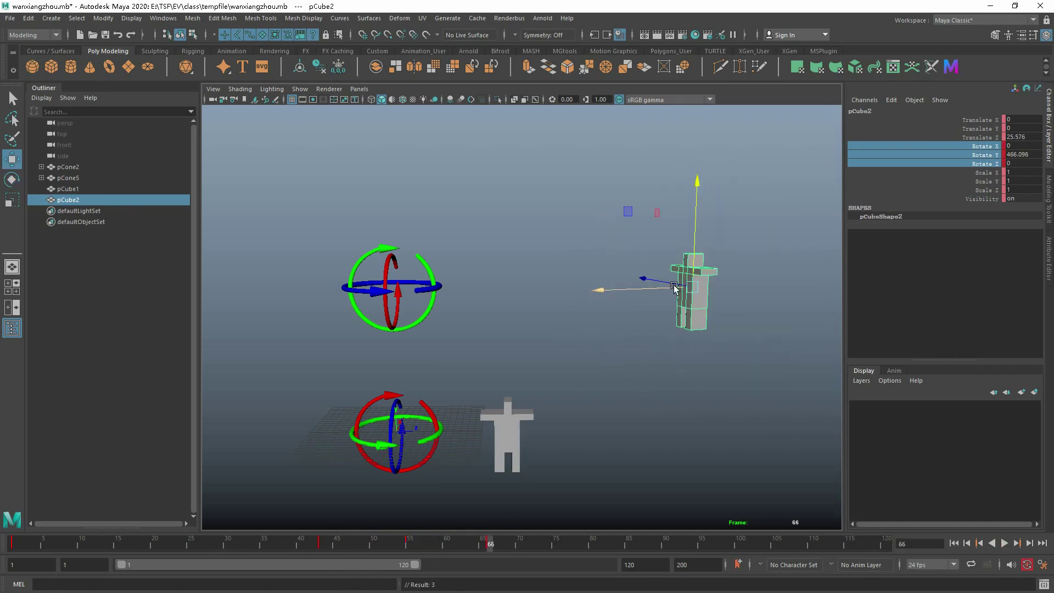
left_click_drag(637, 288, 645, 289)
left_click(989, 138)
left_click(988, 120, "ctrl")
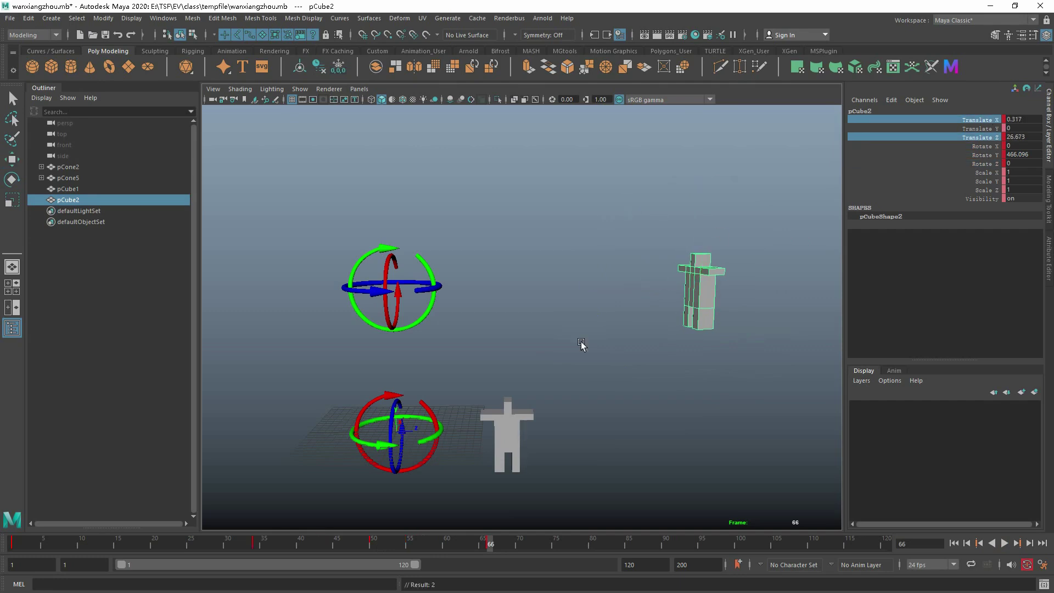
key("comma")
key("comma")
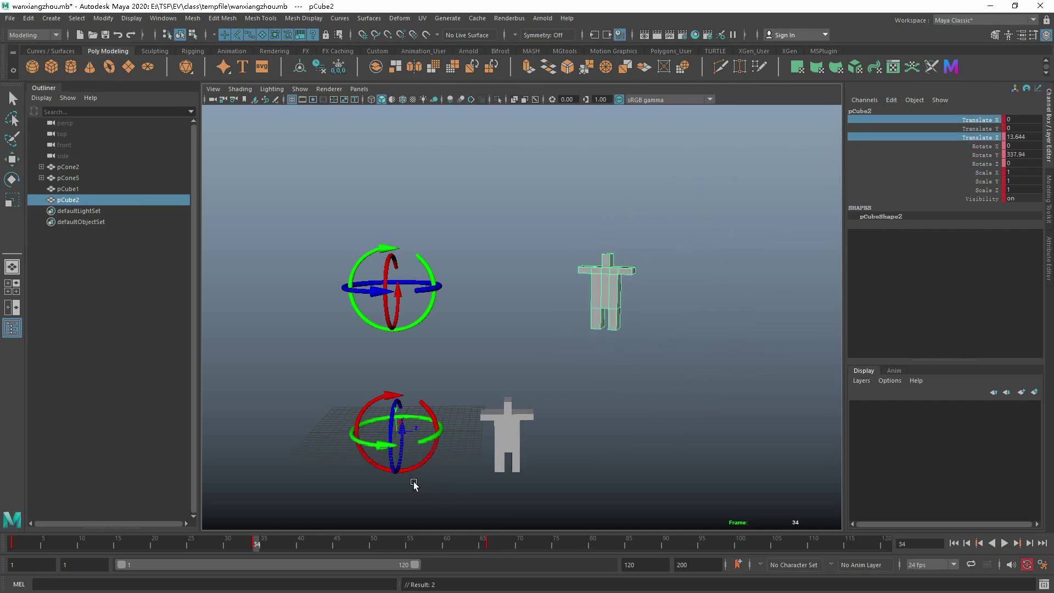
Step: Preview the upper figure's revised motion beyond frame 34 and return to frame 1
key("Escape")
key("alt+v")
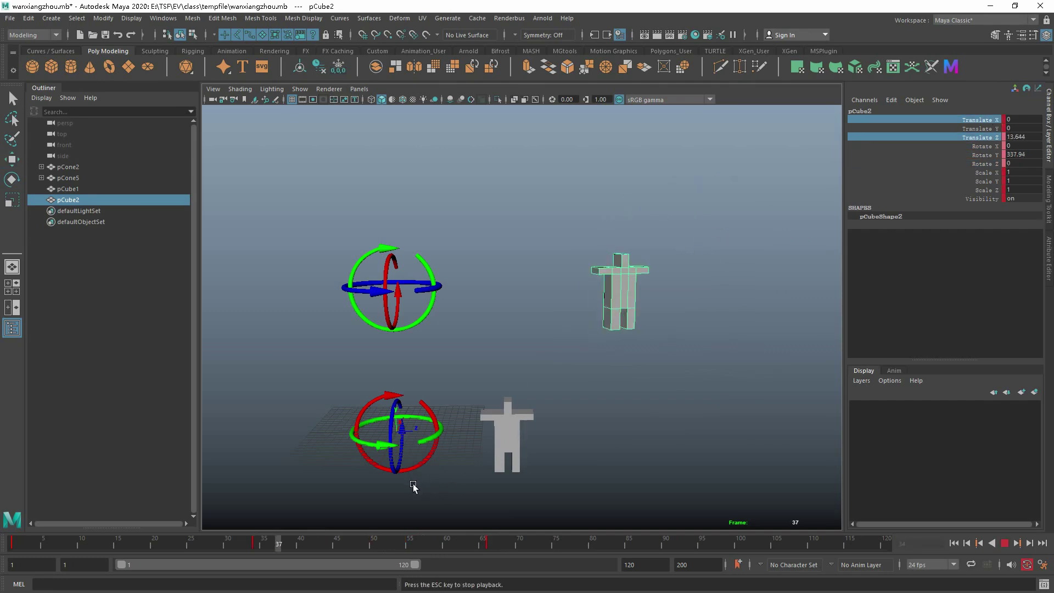
left_click(58, 541)
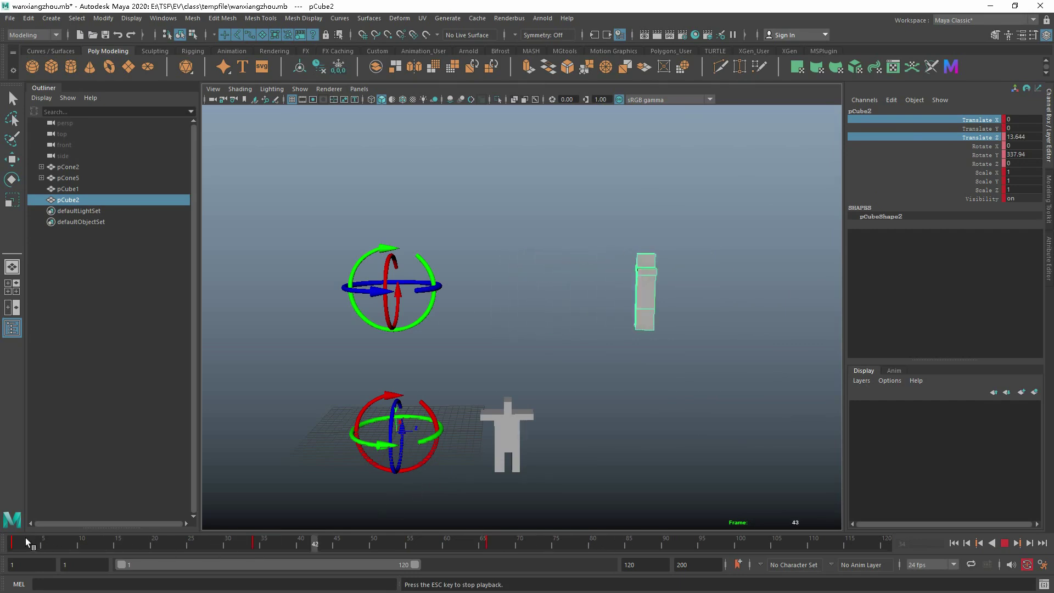
key("Escape")
left_click(44, 543)
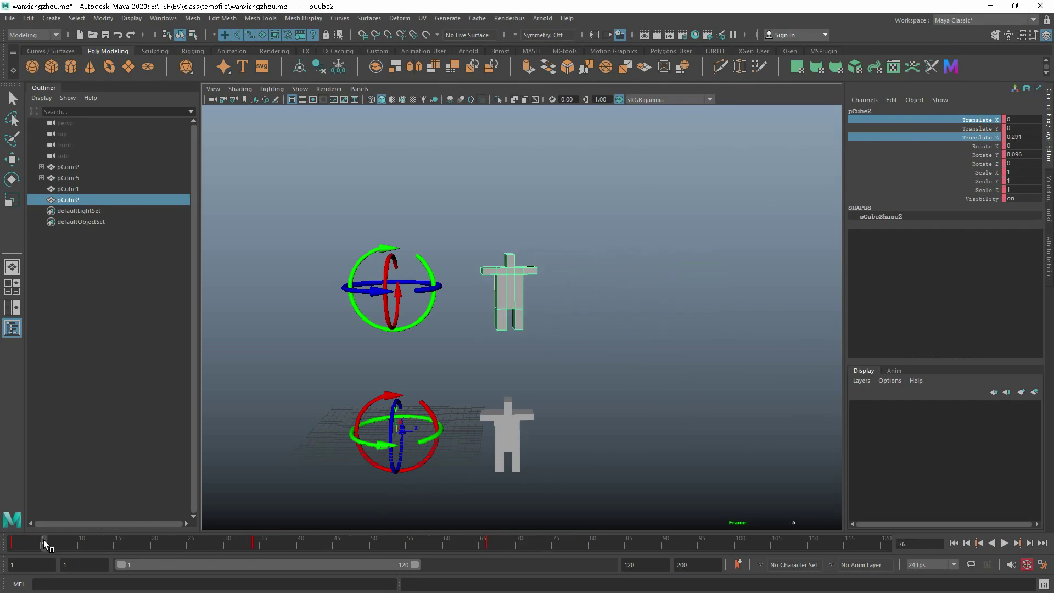
left_click_drag(44, 543, 13, 544)
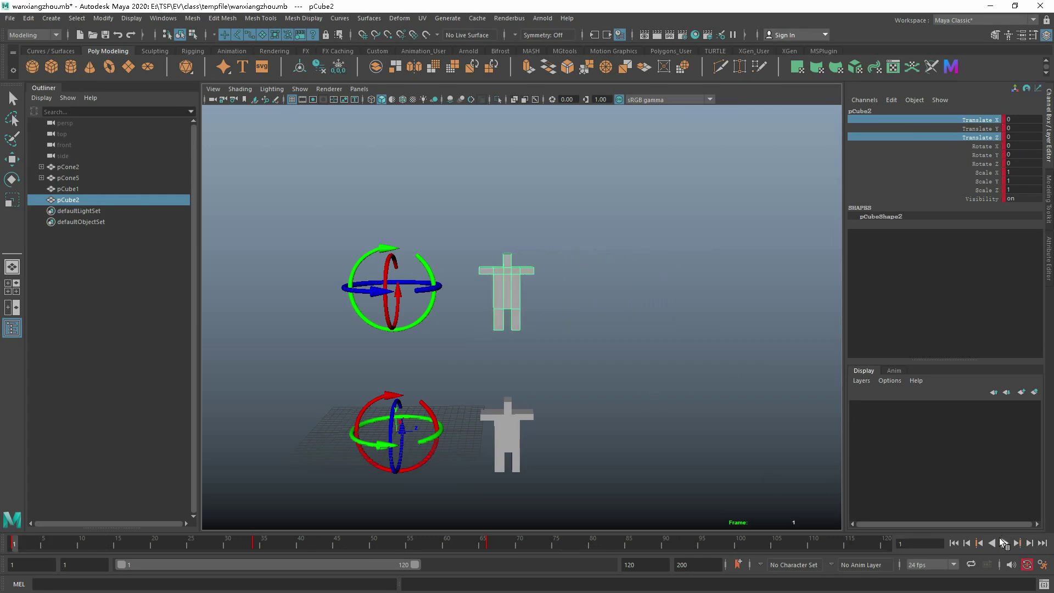
Step: Play the animation from frame 1, scrub the upper figure's motion to frame 64, and show its Rotate Y keys
left_click(1000, 542)
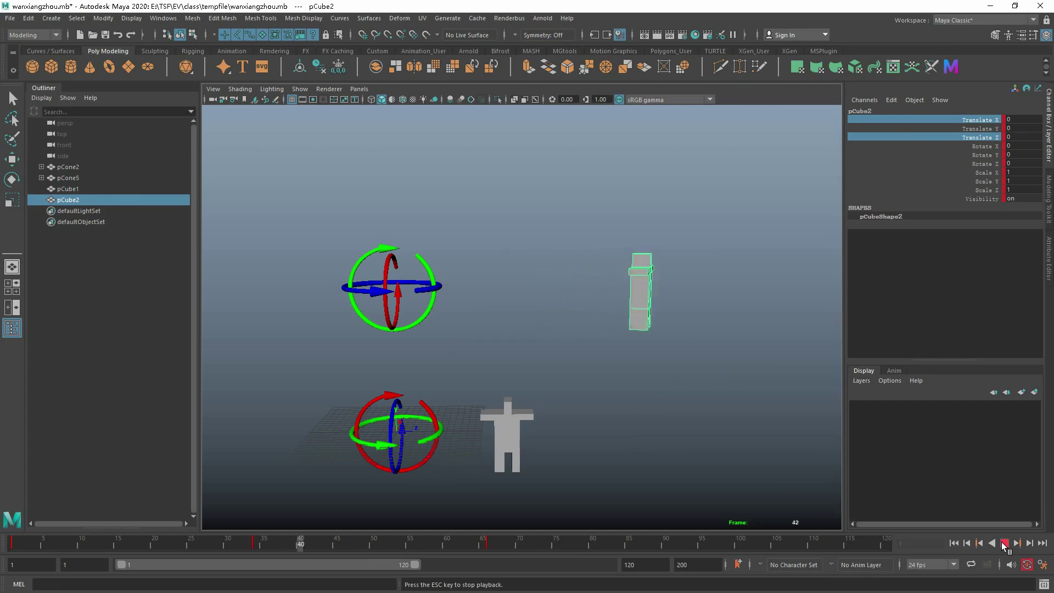
left_click(1002, 543)
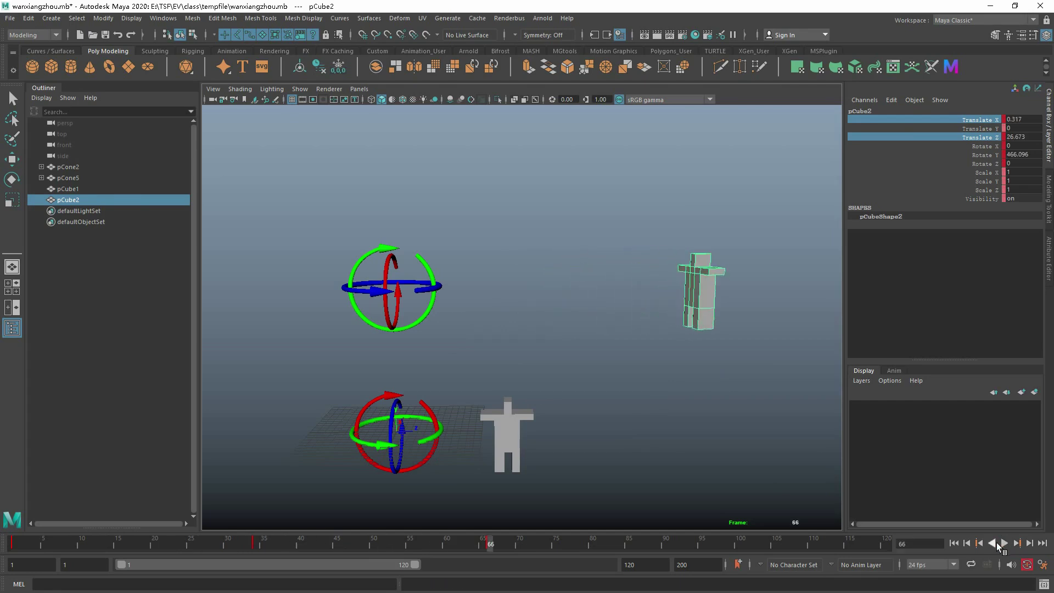
left_click(239, 541)
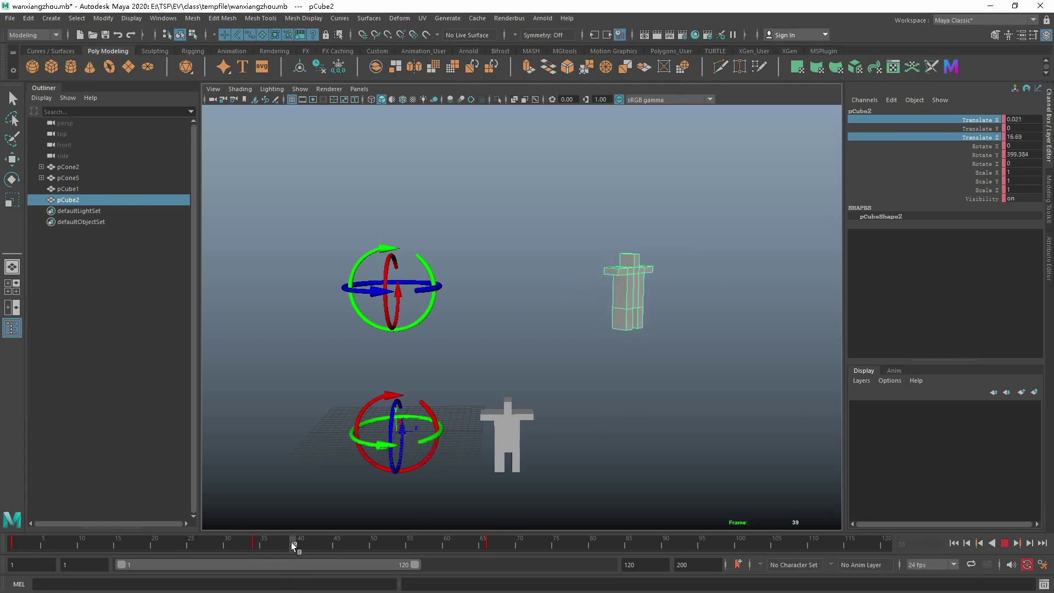
left_click_drag(292, 542, 475, 546)
left_click(982, 155)
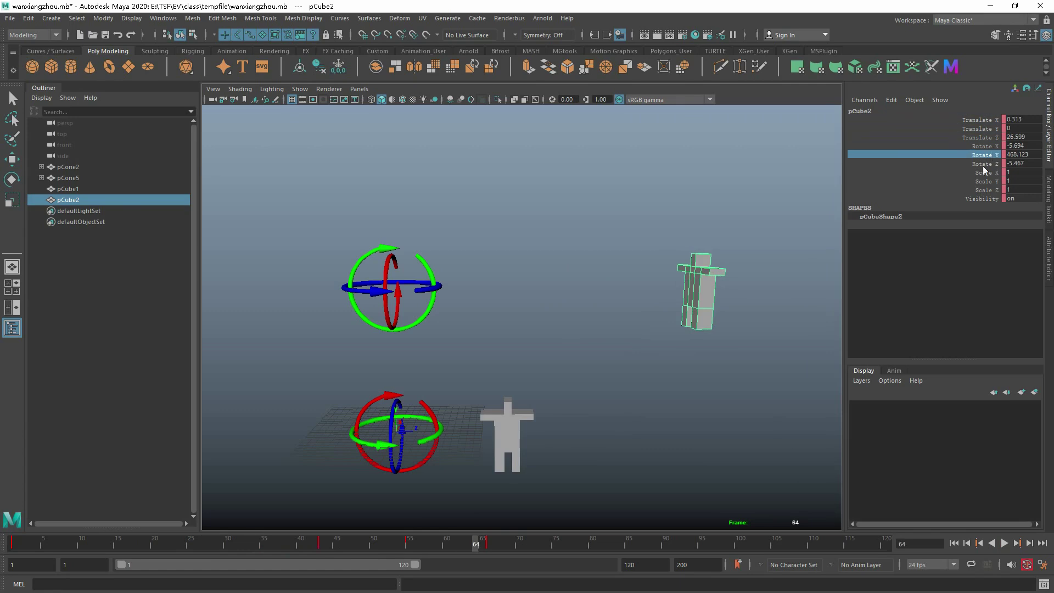
Step: Try changing the upper figure's Rotate Y, Rotate X and Rotate Z channels separately at frame 64, undoing each change
middle_click_drag(571, 369, 585, 360)
key("ctrl+z")
left_click(980, 147)
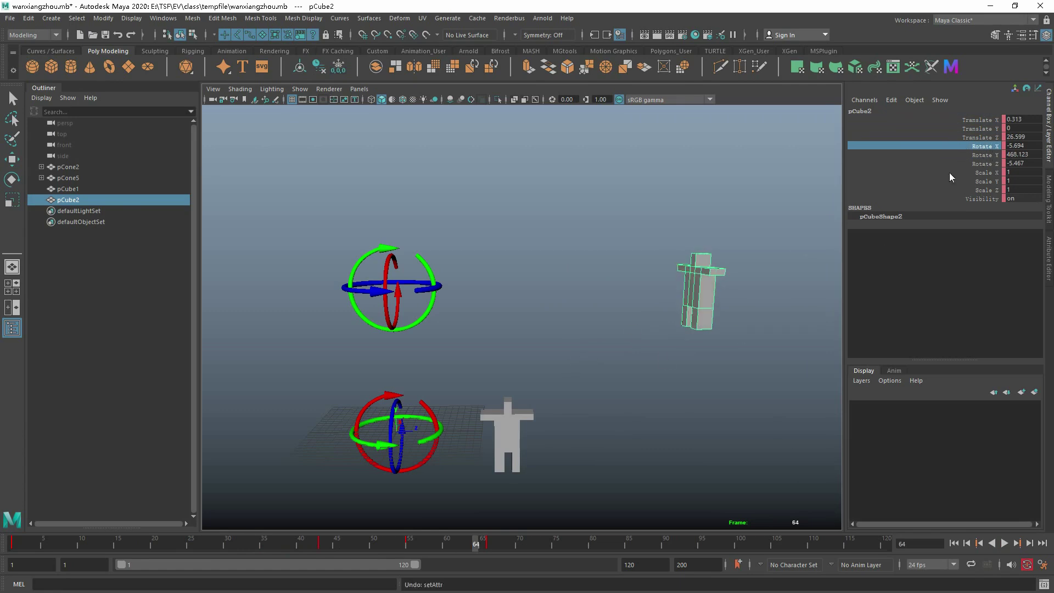
middle_click_drag(665, 313, 737, 305)
key("ctrl+z")
left_click(983, 163)
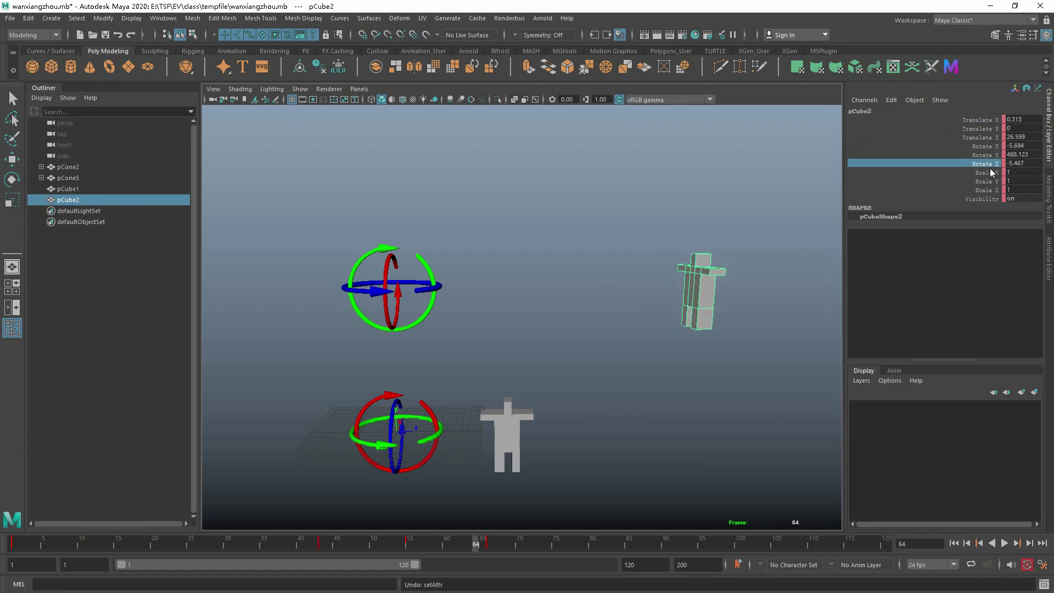
middle_click_drag(584, 345, 611, 335)
key("ctrl+z")
Step: Create a locator at the origin and select the upper figure again
left_click(51, 18)
left_click(75, 191)
left_click(693, 293)
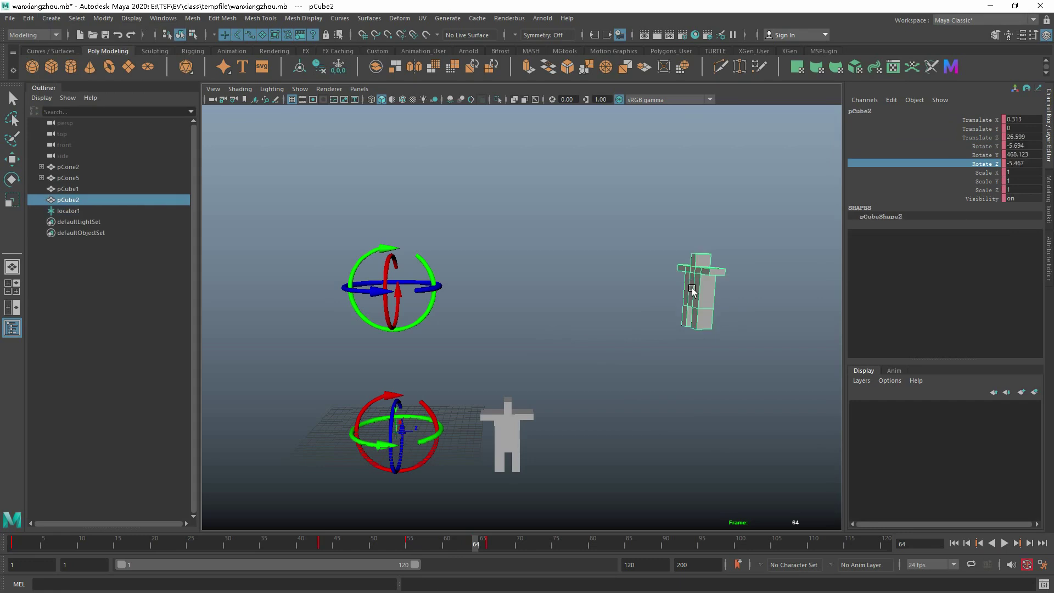
Step: Examine the Rotate Order options in the upper figure's transform attributes, and inspect locator1's transform attributes
key("w")
key("ctrl+a")
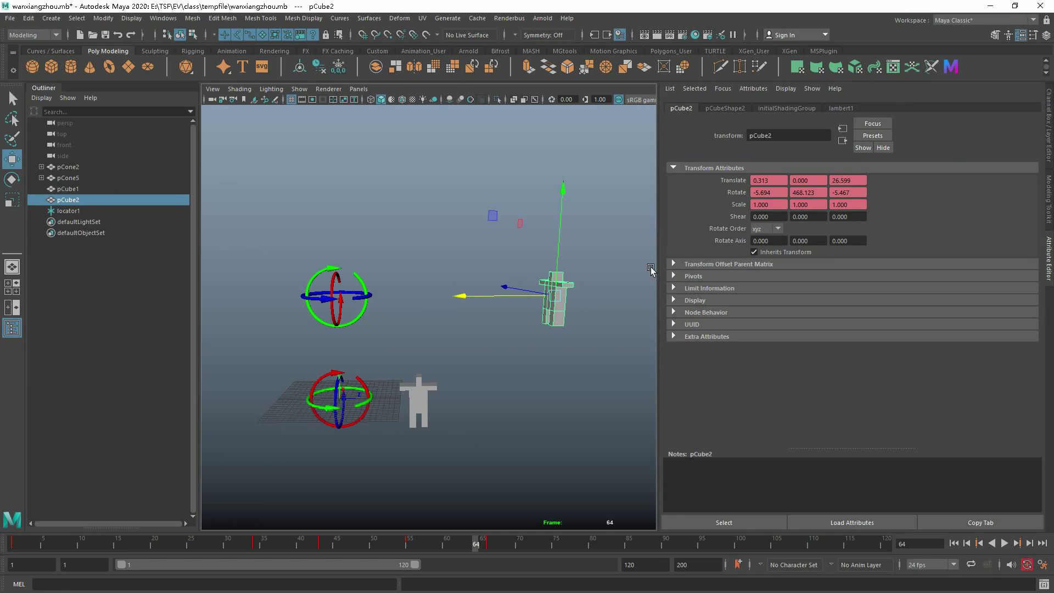
left_click(759, 229)
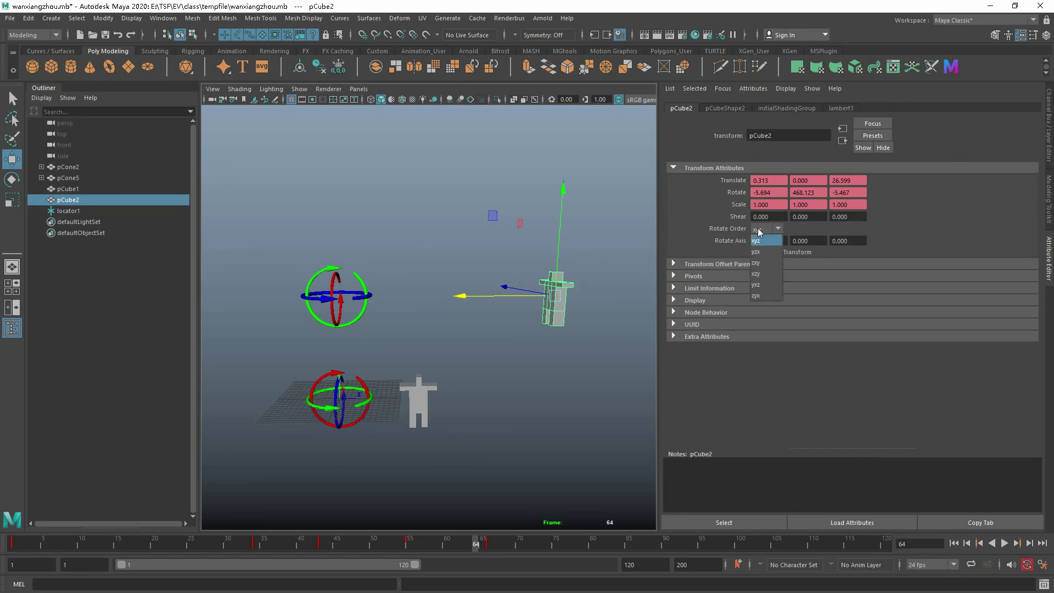
left_click(759, 230)
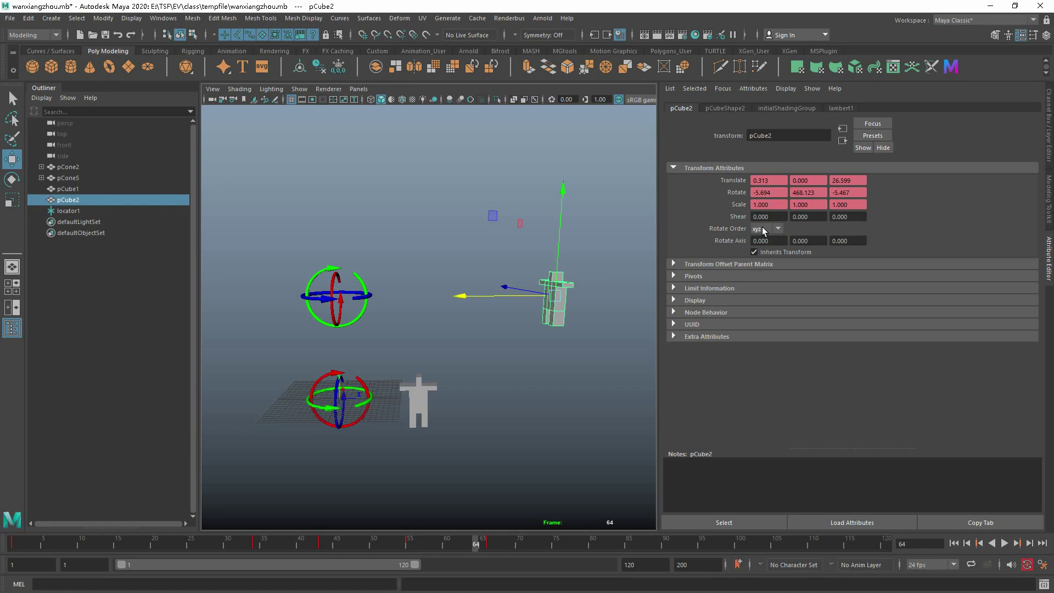
left_click(88, 211)
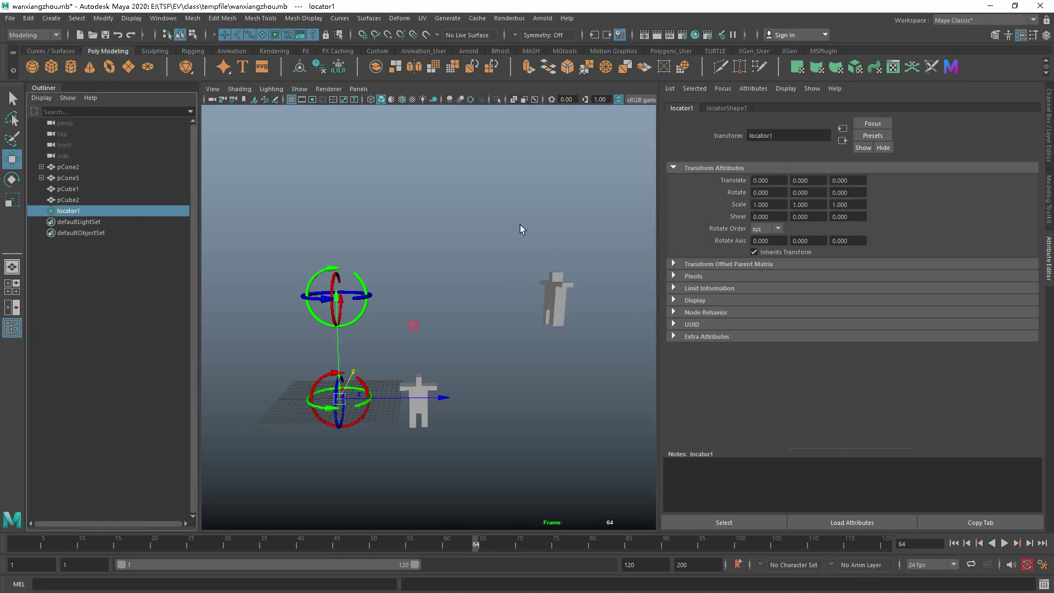
Step: Parent-constrain locator1 to pCube2 on all translate and rotate axes, with Maintain offset turned off
left_click(559, 287)
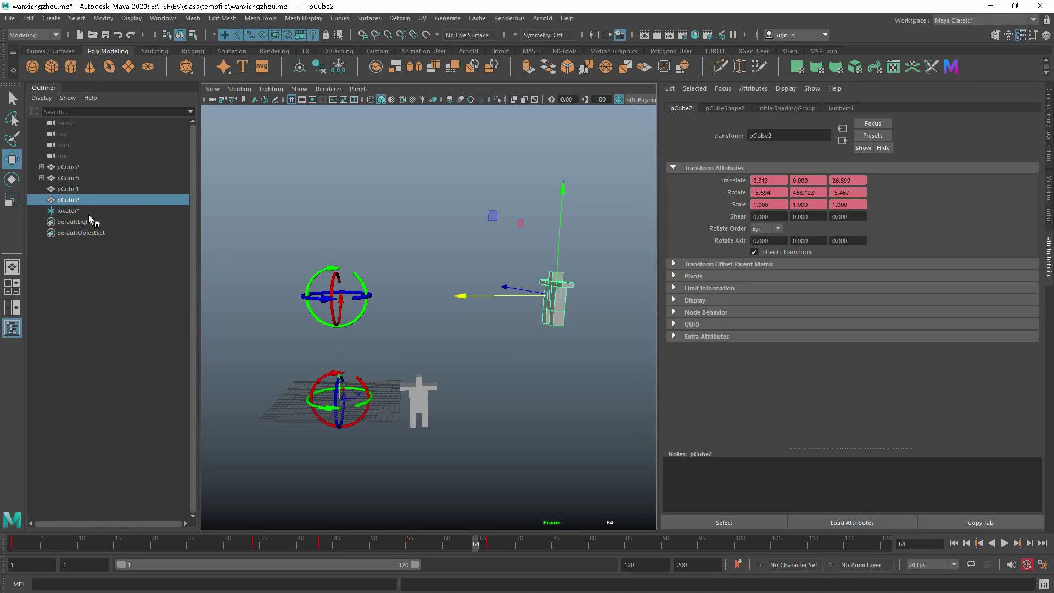
left_click(68, 210, "ctrl")
left_click(33, 34)
left_click(24, 56)
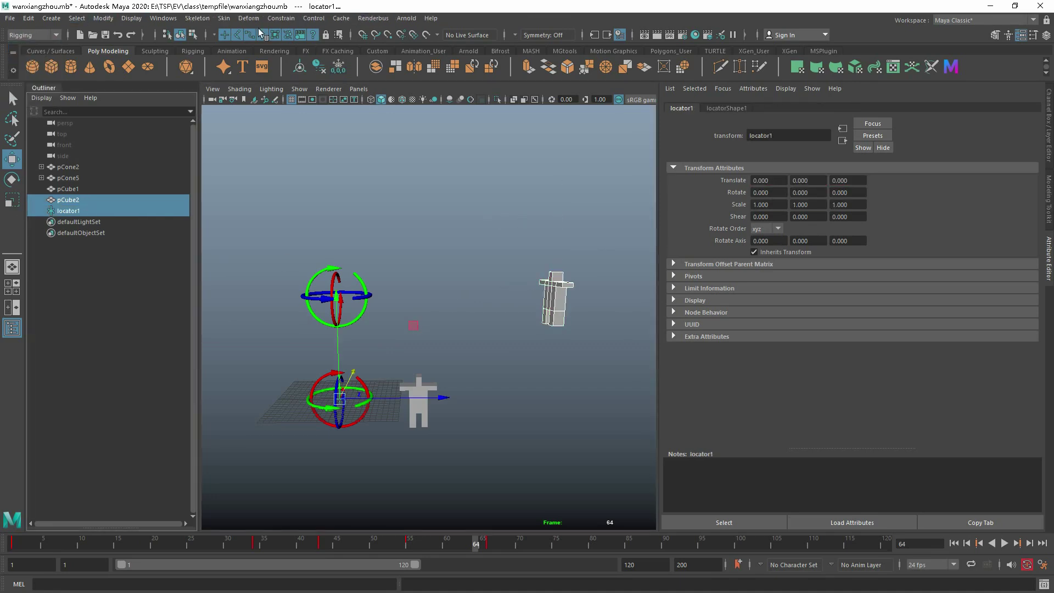
left_click(281, 18)
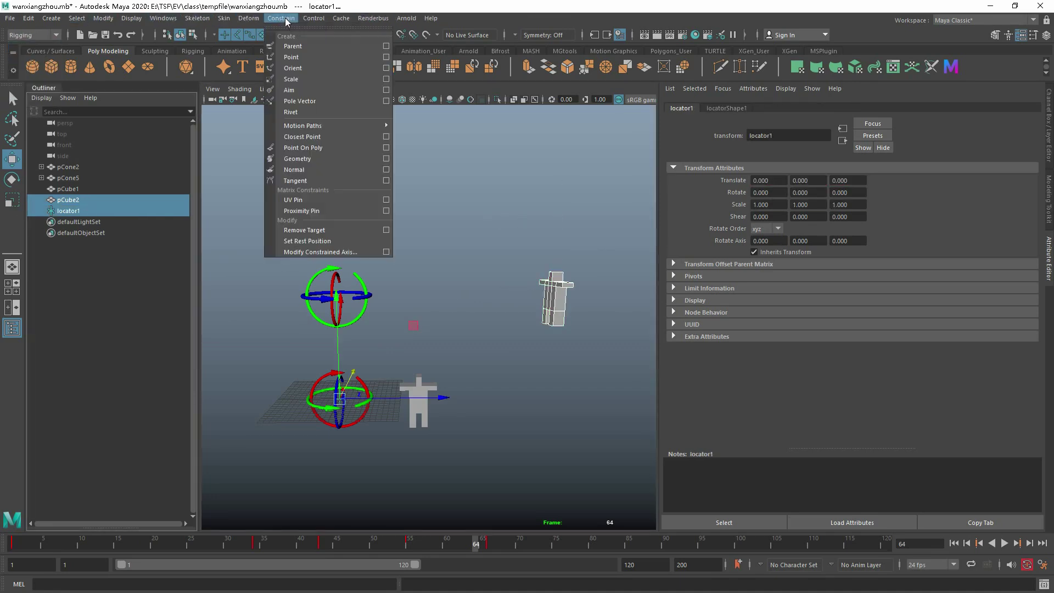
left_click(386, 44)
left_click(620, 70)
left_click(636, 231)
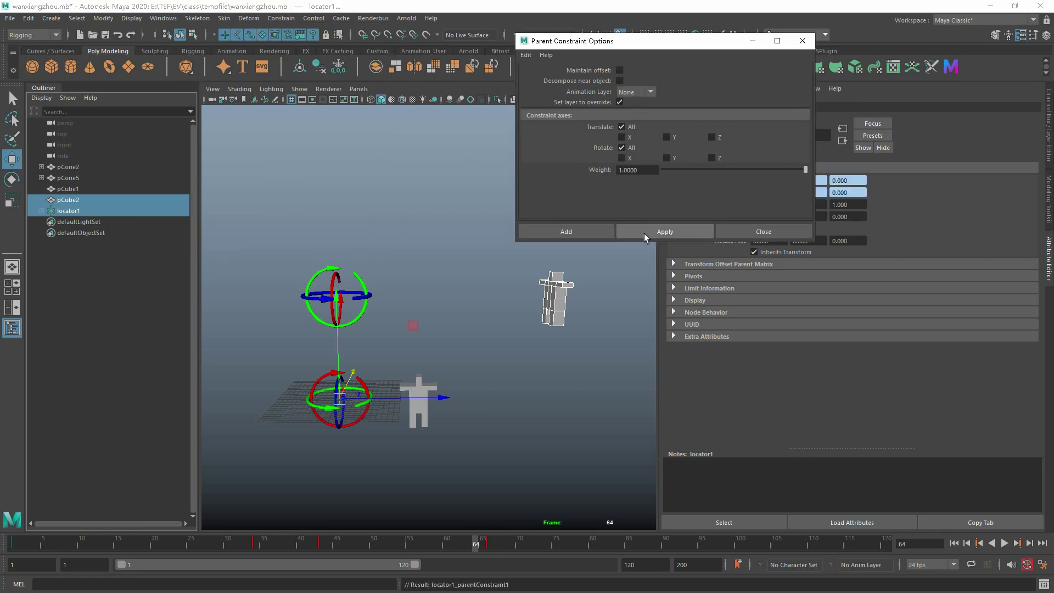
Step: Bake the simulation on locator1 over the time slider range, with Smart Bake enabled
left_click(62, 212)
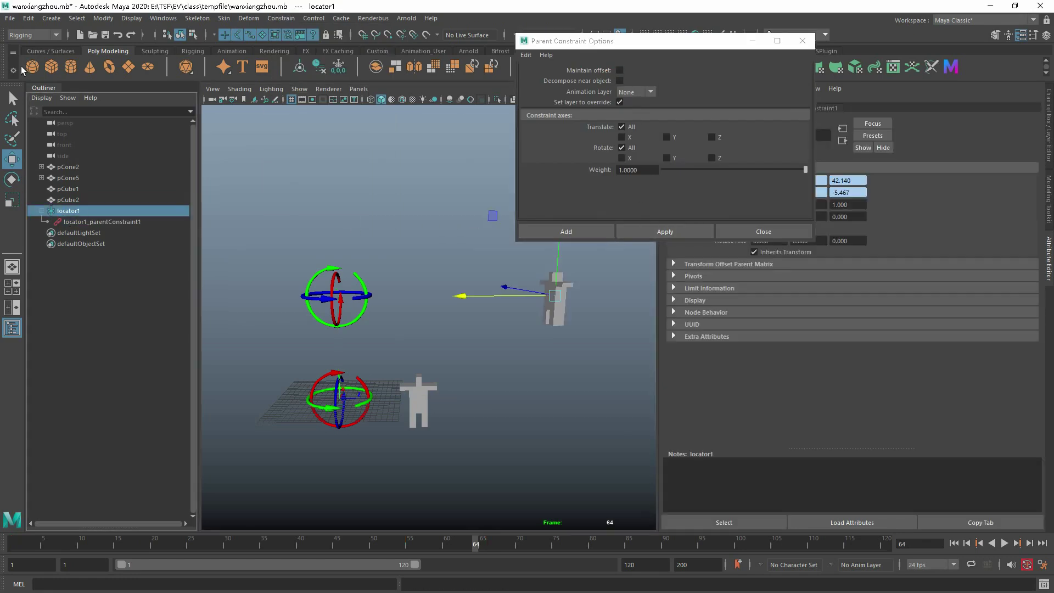
left_click(28, 18)
mouse_move(137, 117)
left_click(262, 183)
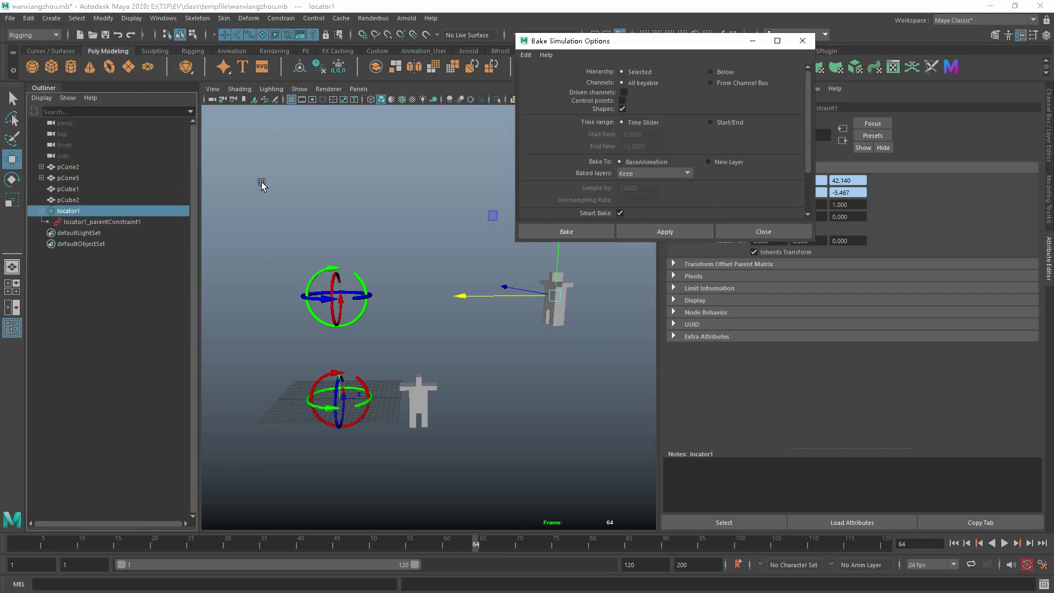
left_click(661, 233)
left_click(550, 456)
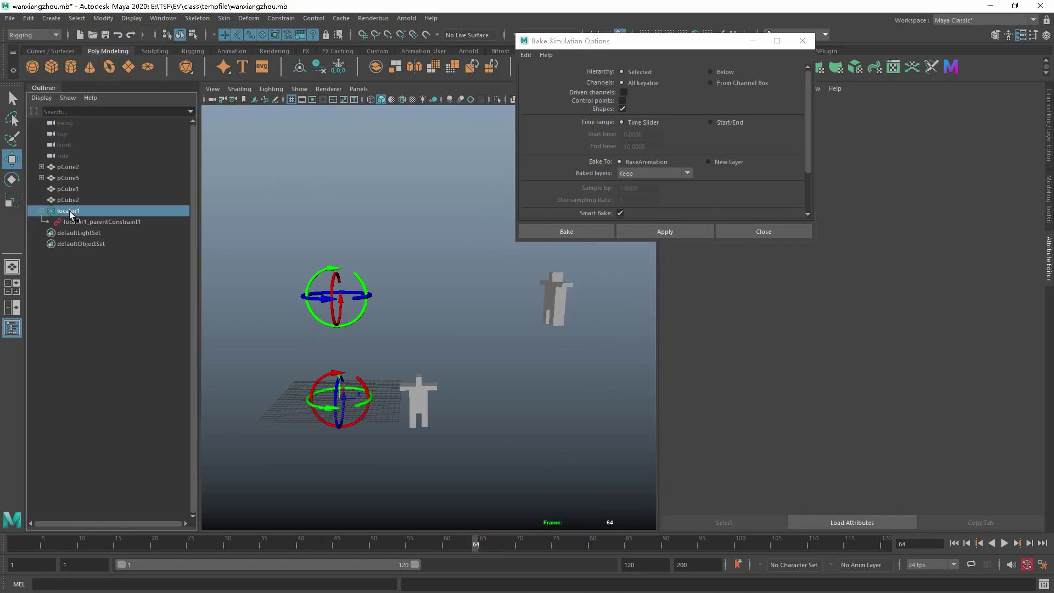
Step: Step through locator1's baked keys to frame 66 and delete its parent constraint
left_click(760, 550)
key("period")
key("comma")
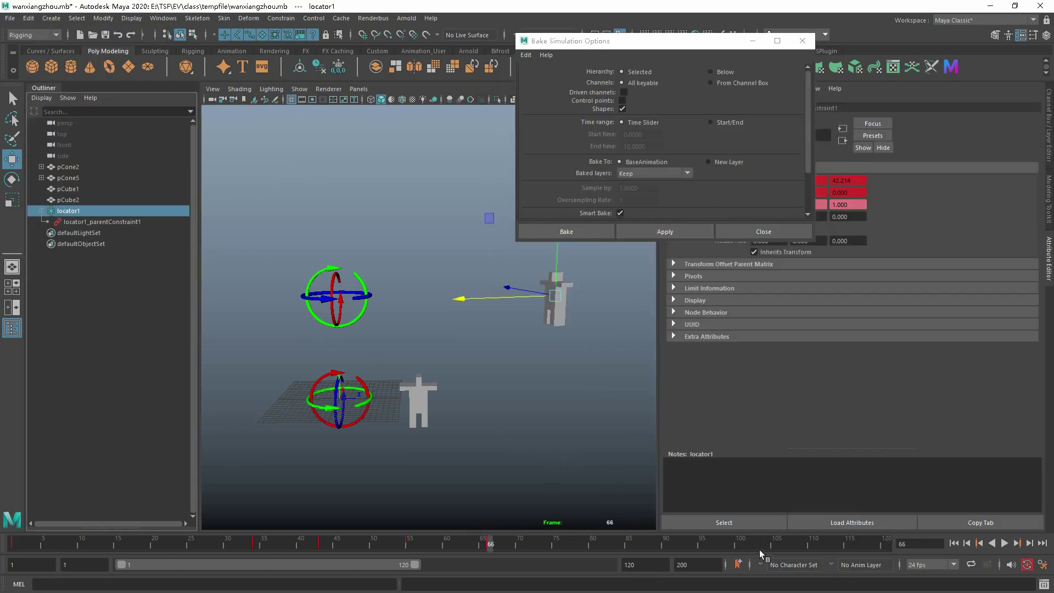
left_click(104, 222)
key("Delete")
left_click(80, 211)
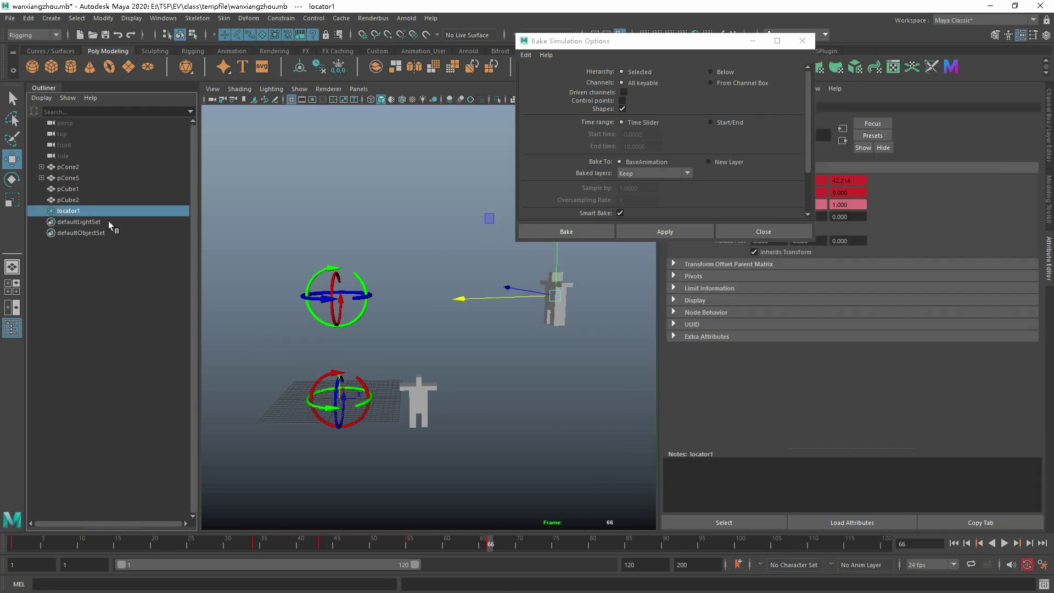
Step: Compare the channel values of pCube2 and locator1, and break the connections on all of pCube2's transform and visibility channels
left_click(560, 311)
left_click(1046, 35)
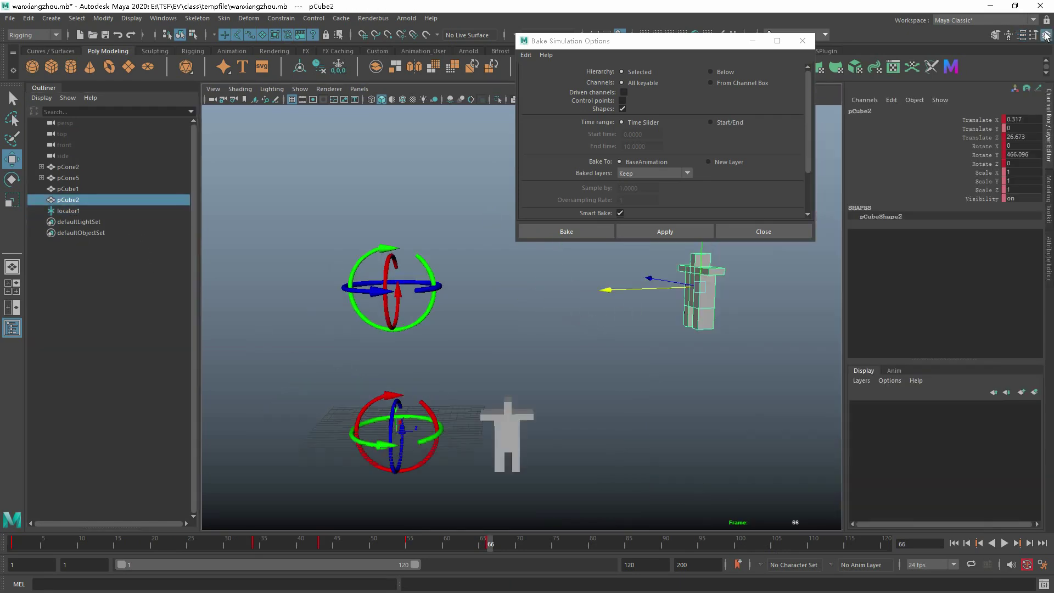
left_click(81, 211)
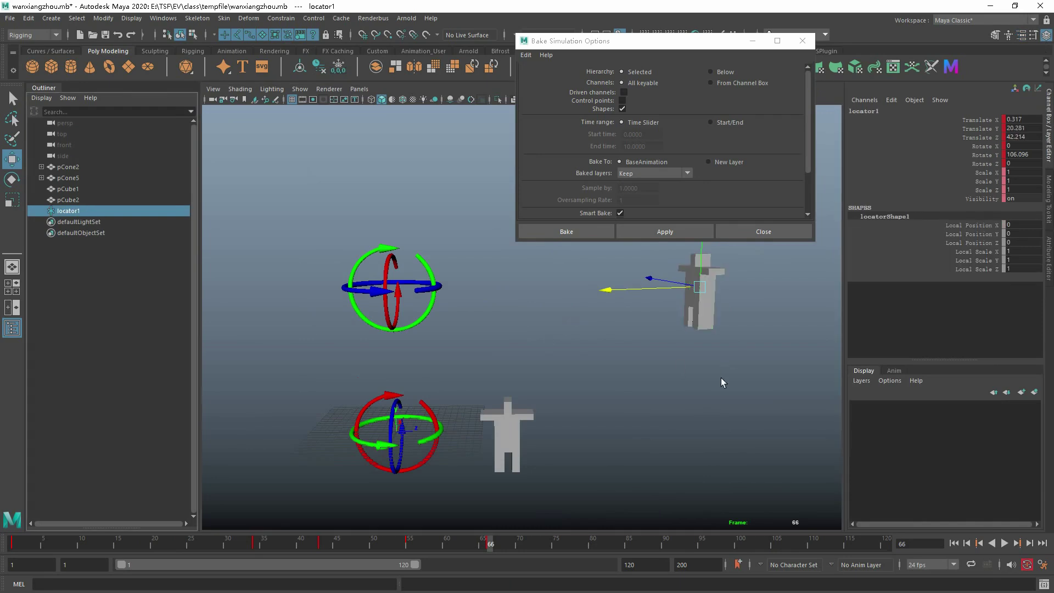
left_click(701, 319)
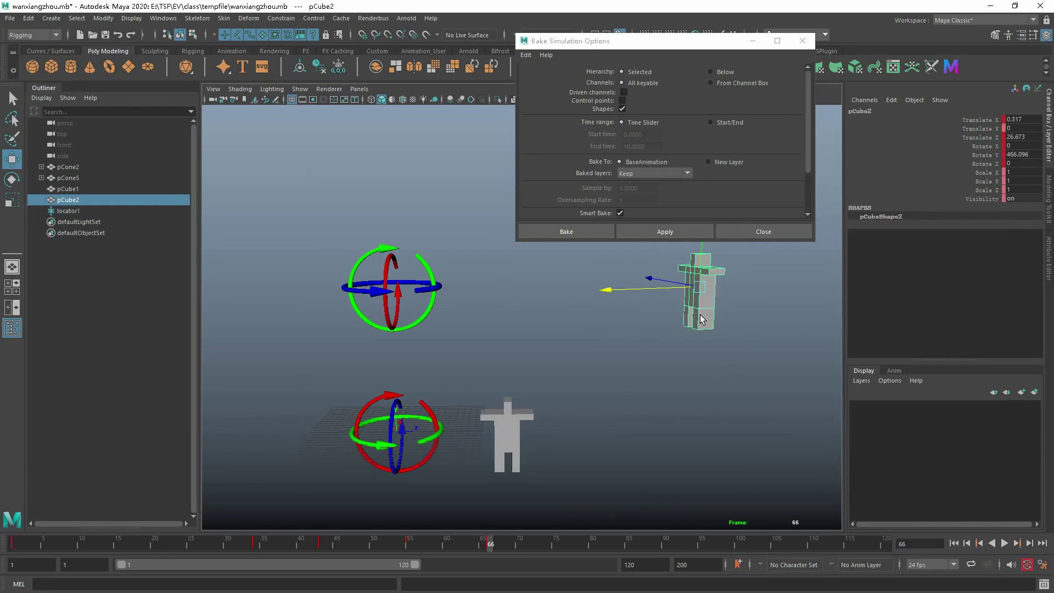
left_click_drag(981, 119, 974, 202)
right_click(973, 203)
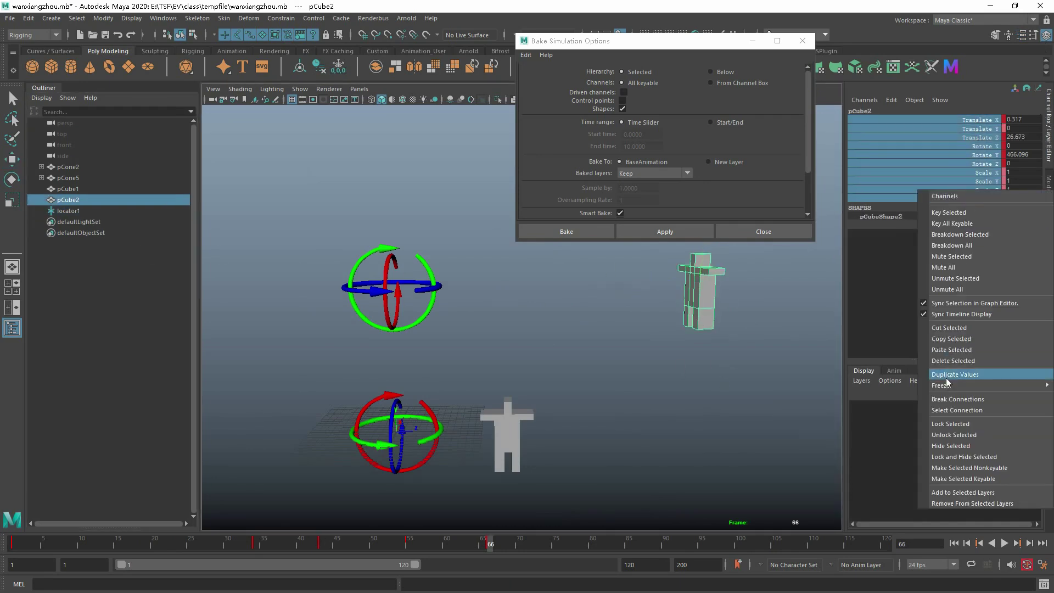
left_click(953, 400)
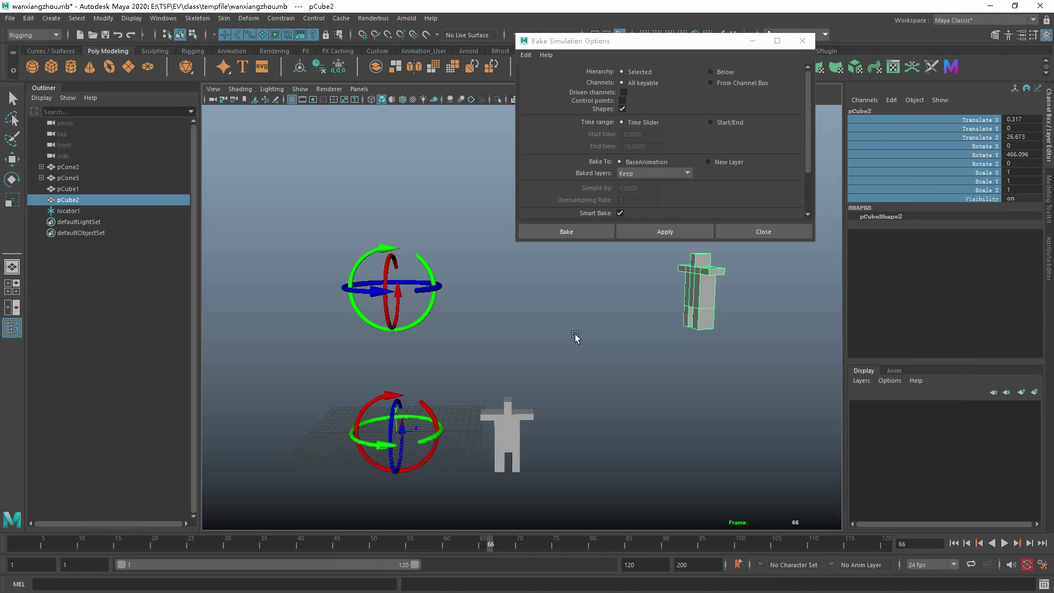
Step: Parent-constrain pCube2 to locator1 on all translate and rotate axes without maintaining the offset, and select pCube2
left_click(74, 212)
left_click(67, 201, "ctrl")
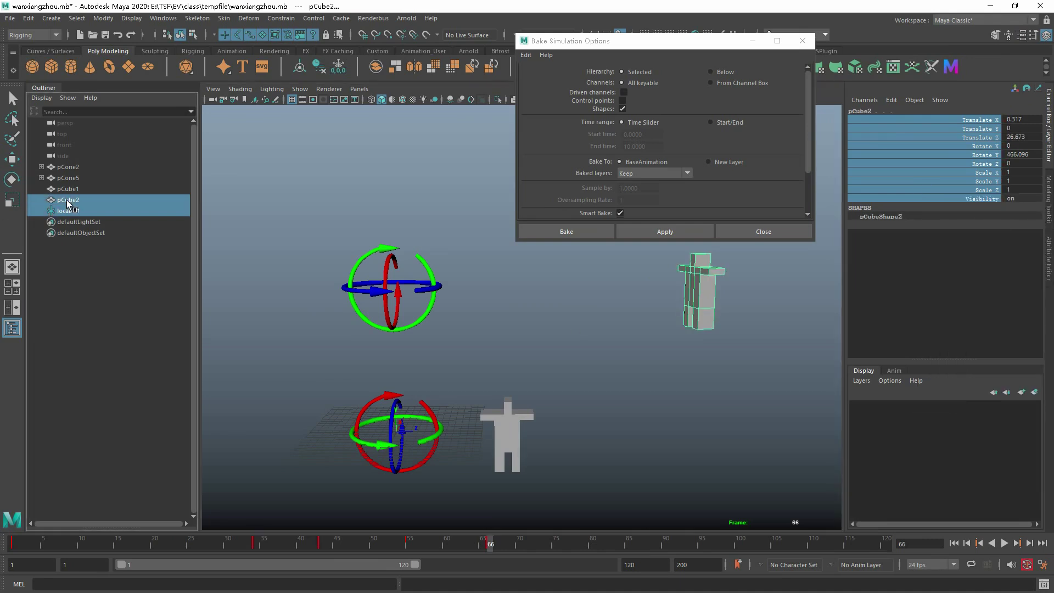
left_click(280, 19)
left_click(390, 48)
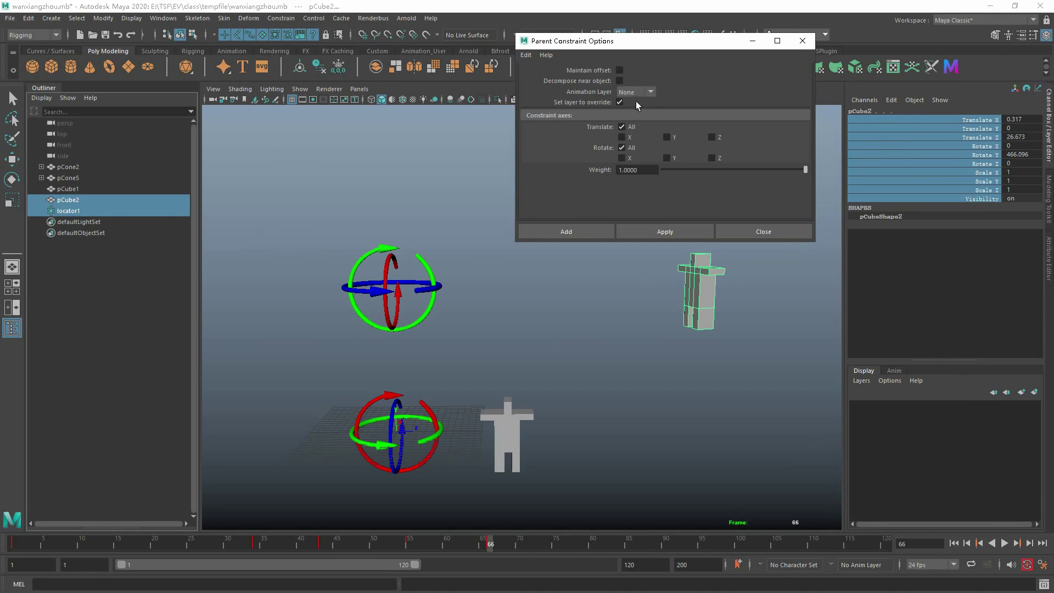
left_click(666, 230)
left_click(586, 289)
left_click(65, 200)
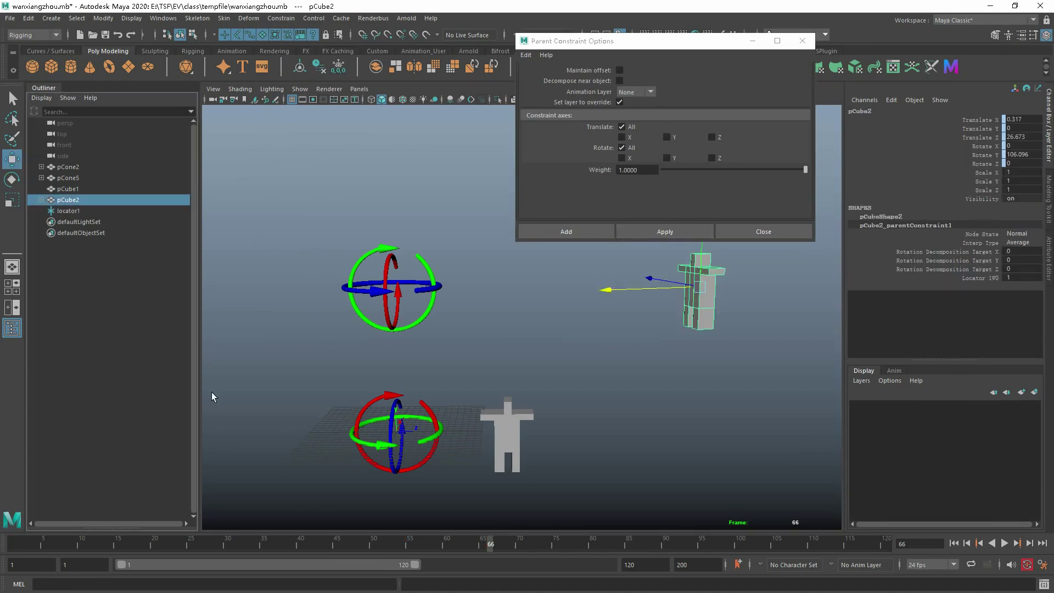
Step: Scrub to frame 18 and set pCube2's Rotate Order to zxy
left_click_drag(316, 542, 140, 542)
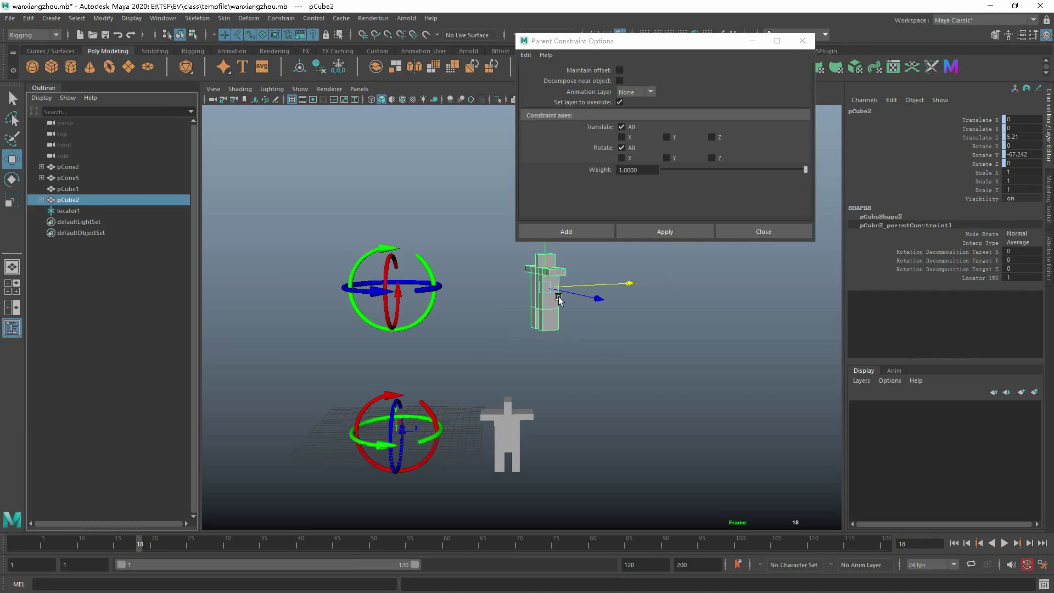
key("ctrl+a")
left_click_drag(676, 45, 672, 359)
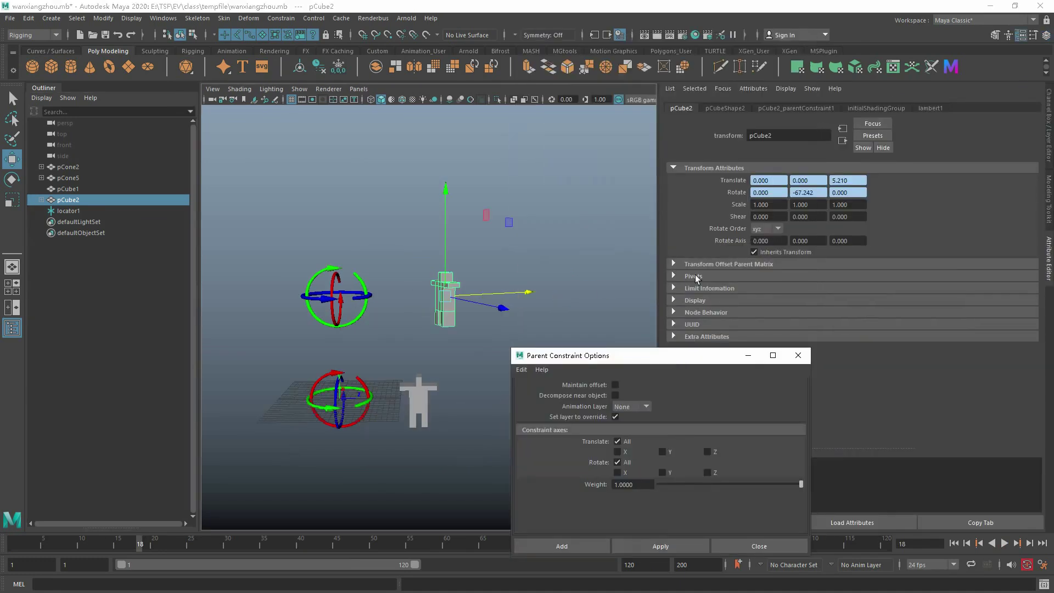
left_click(770, 230)
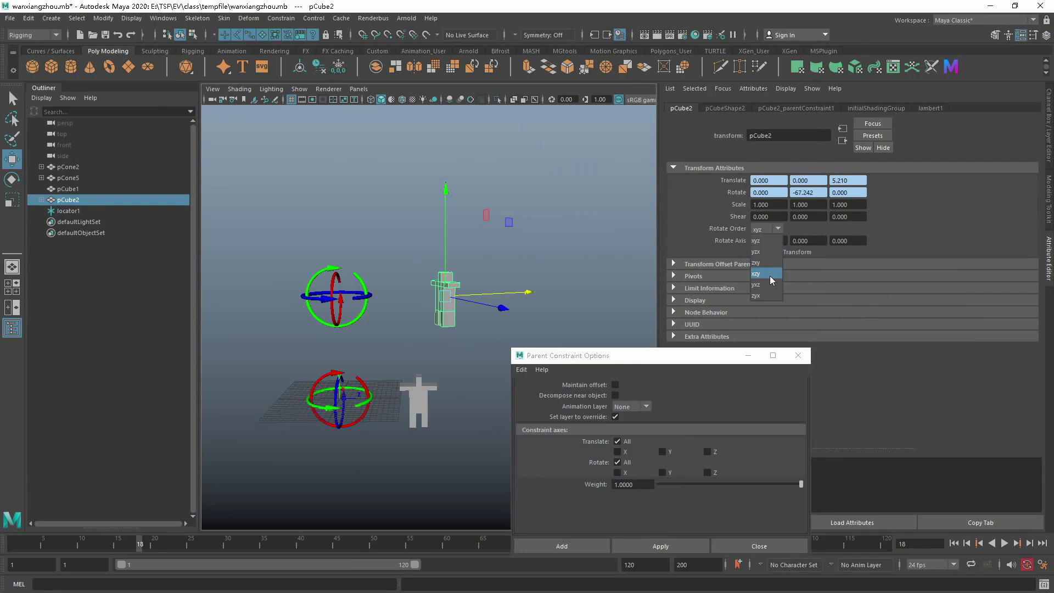
left_click(768, 264)
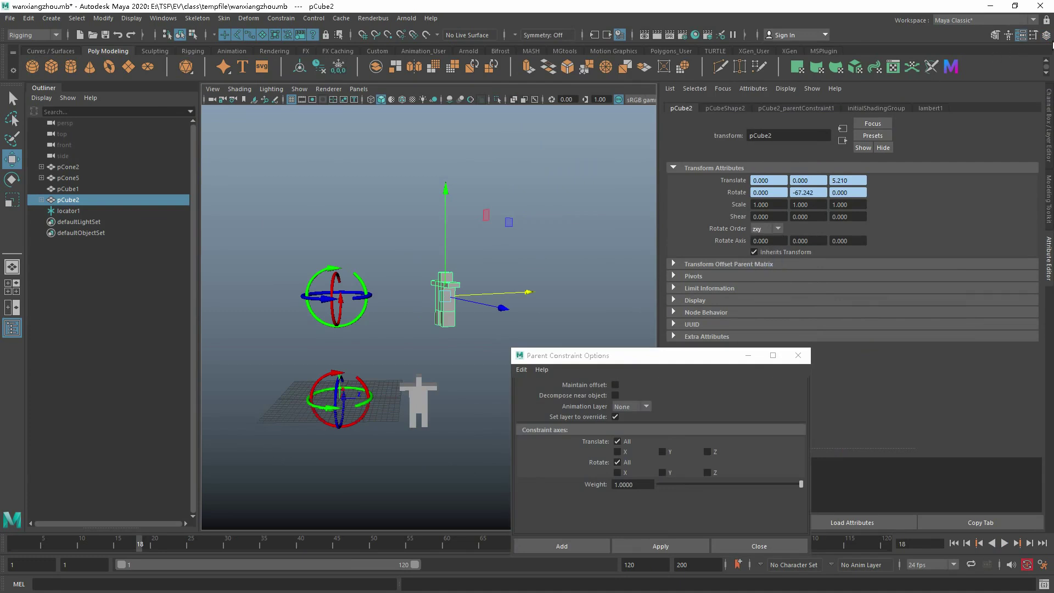
Step: Minimize the constraint options and play the animation from frame 1 twice to review the upper figure's motion
left_click(1047, 35)
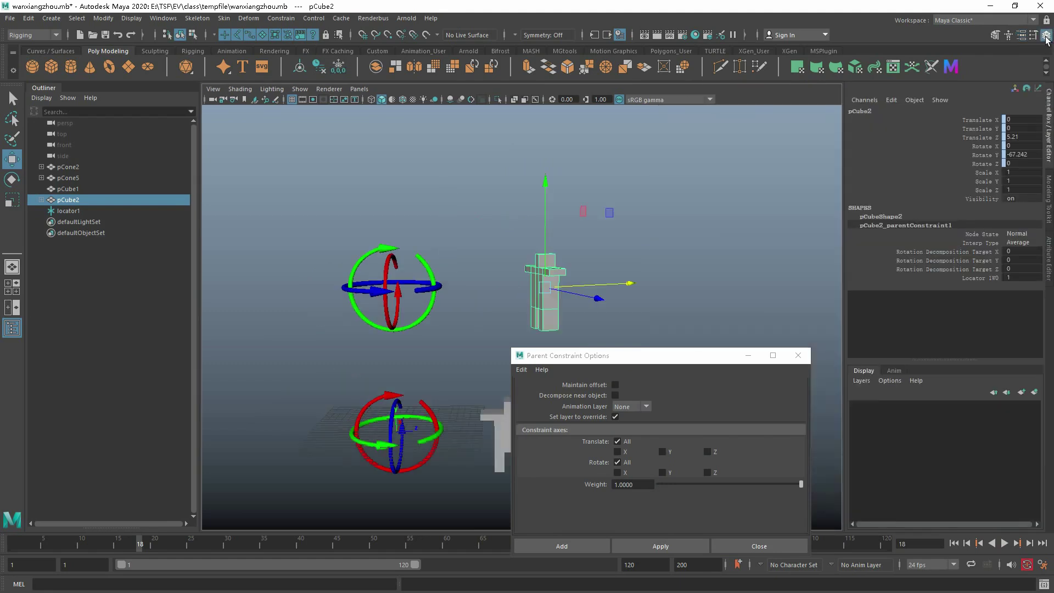
left_click(1046, 36)
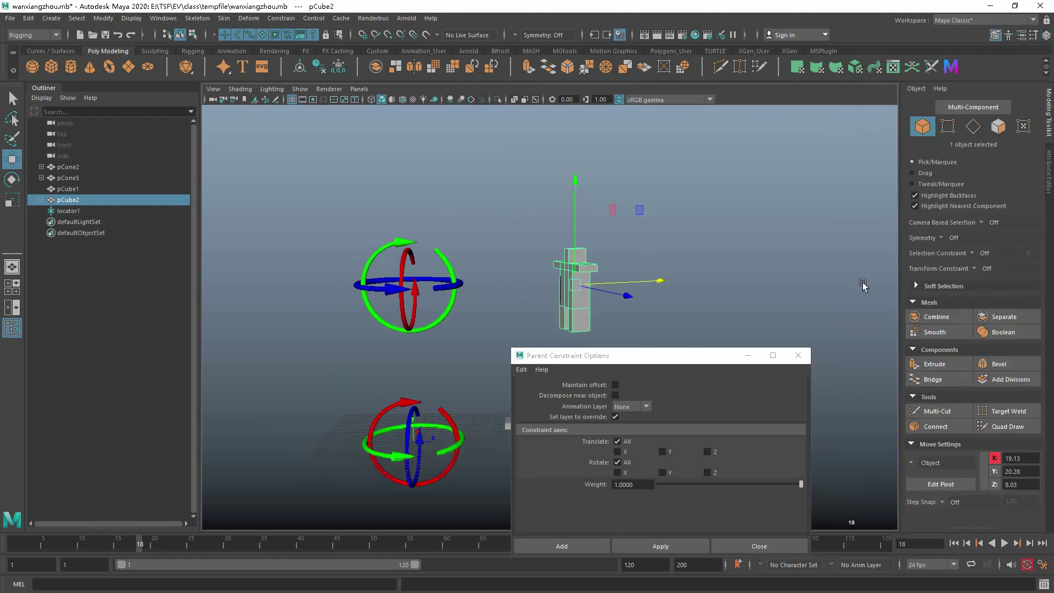
left_click(747, 356)
left_click_drag(26, 545, 12, 544)
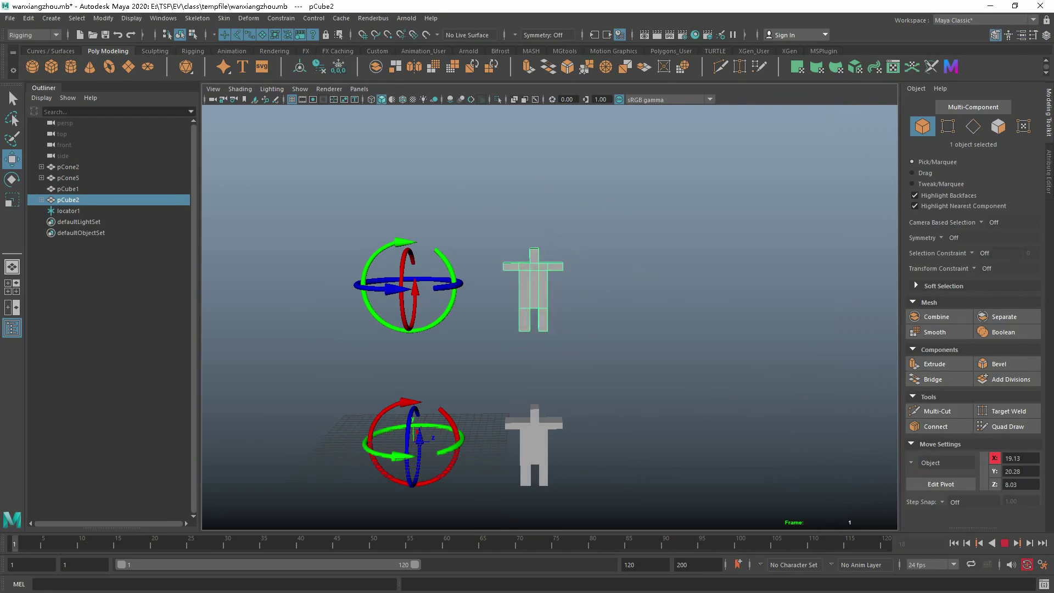
key("alt+v")
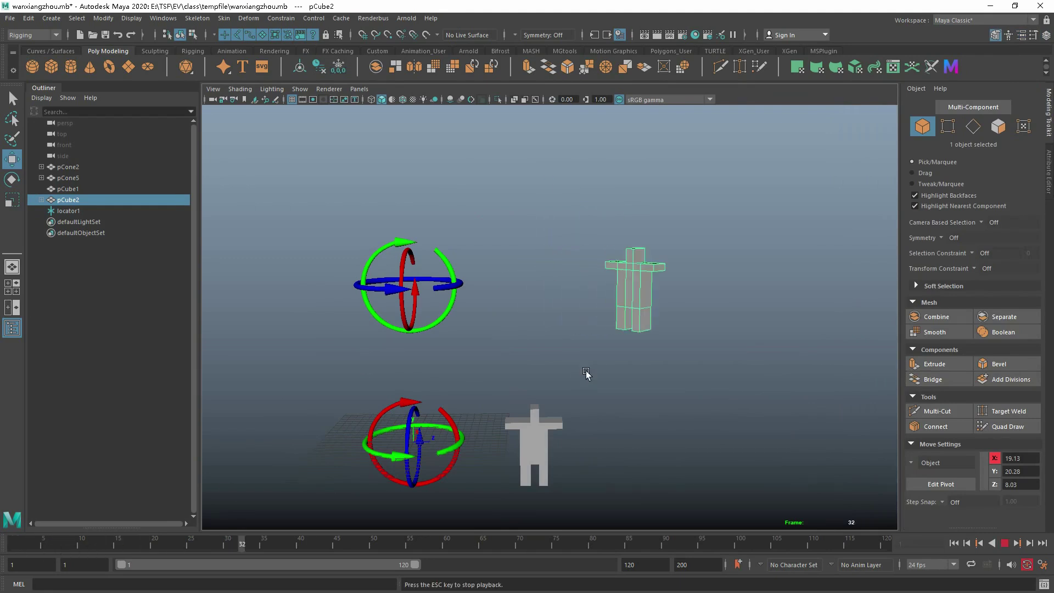
key("Escape")
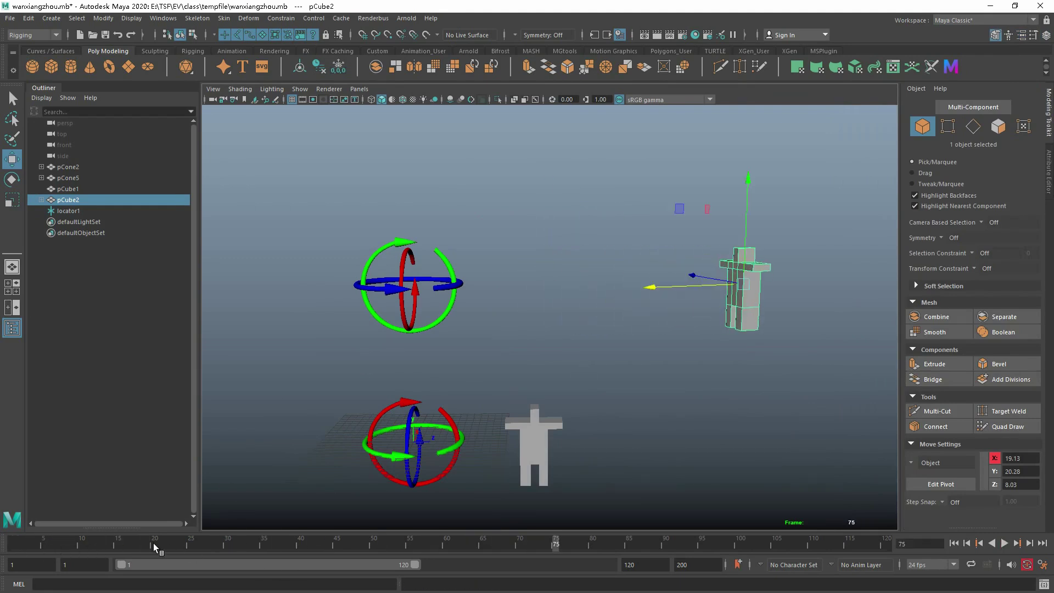
left_click_drag(155, 546, 13, 544)
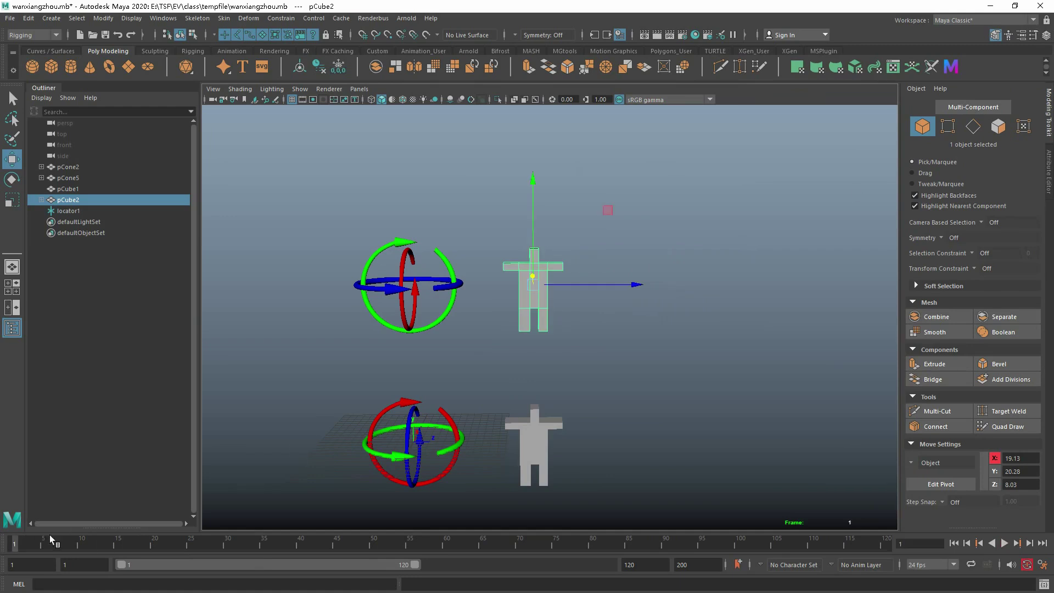
key("alt+v")
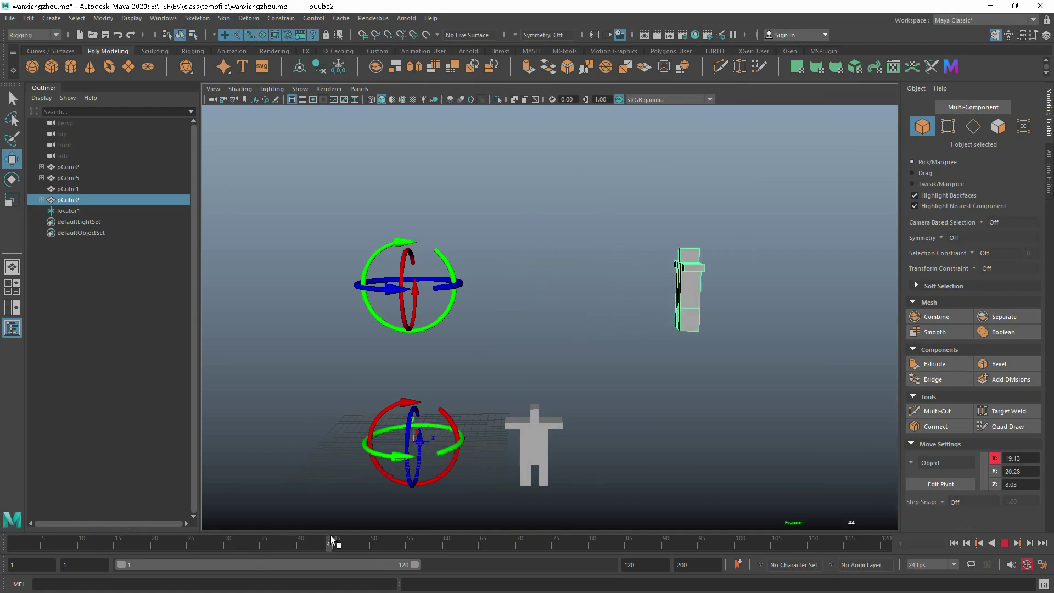
Step: Stop playback, open the Graph Editor and show the channel values of pCube2, the upper figure
key("Escape")
left_click(163, 18)
mouse_move(230, 80)
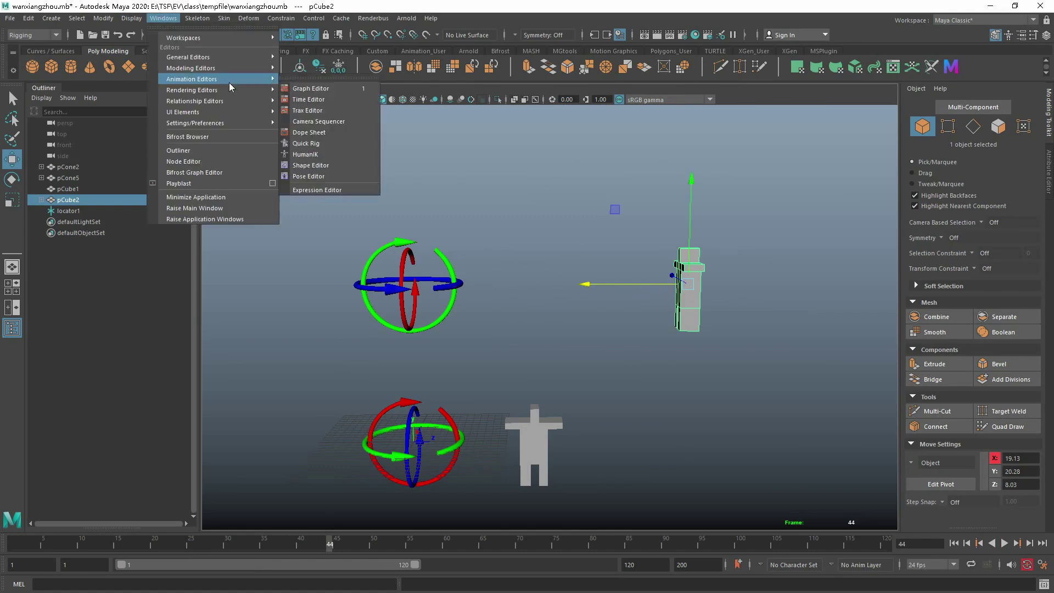
left_click(310, 88)
key("ctrl+a")
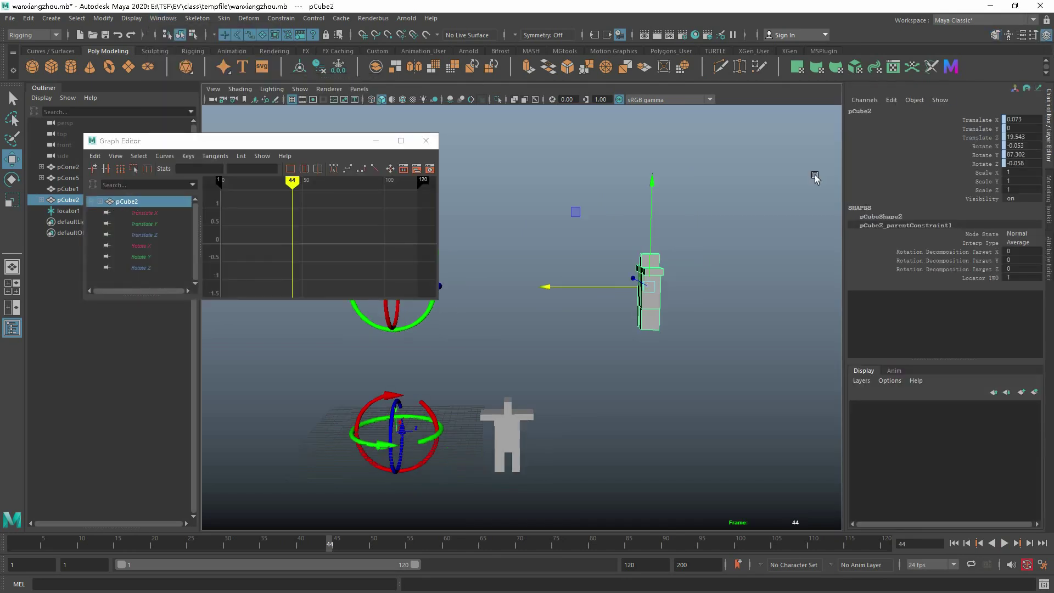
left_click(690, 274)
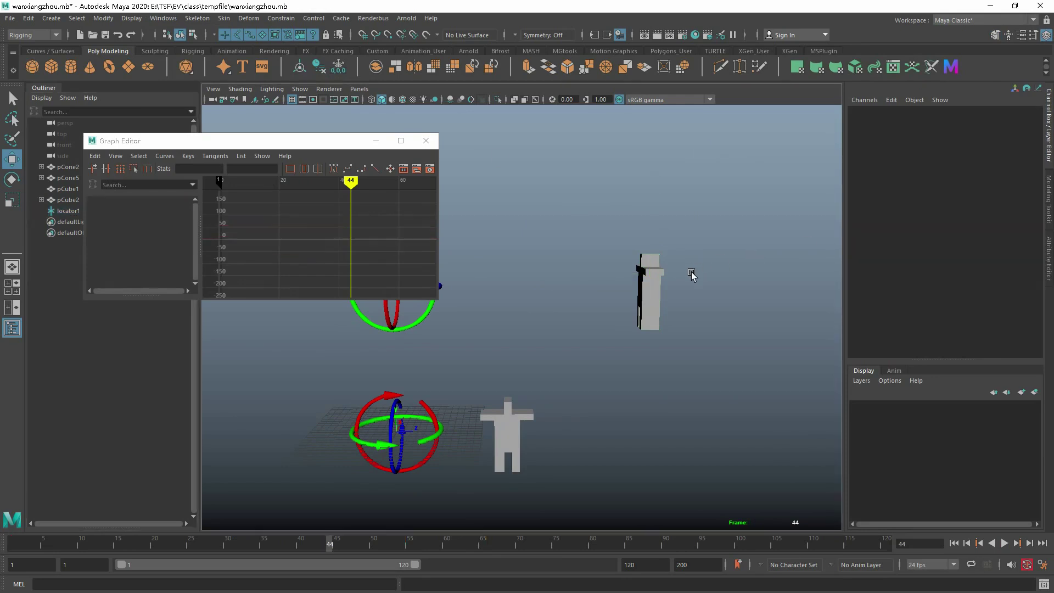
left_click(659, 299)
left_click(691, 285)
left_click(662, 287)
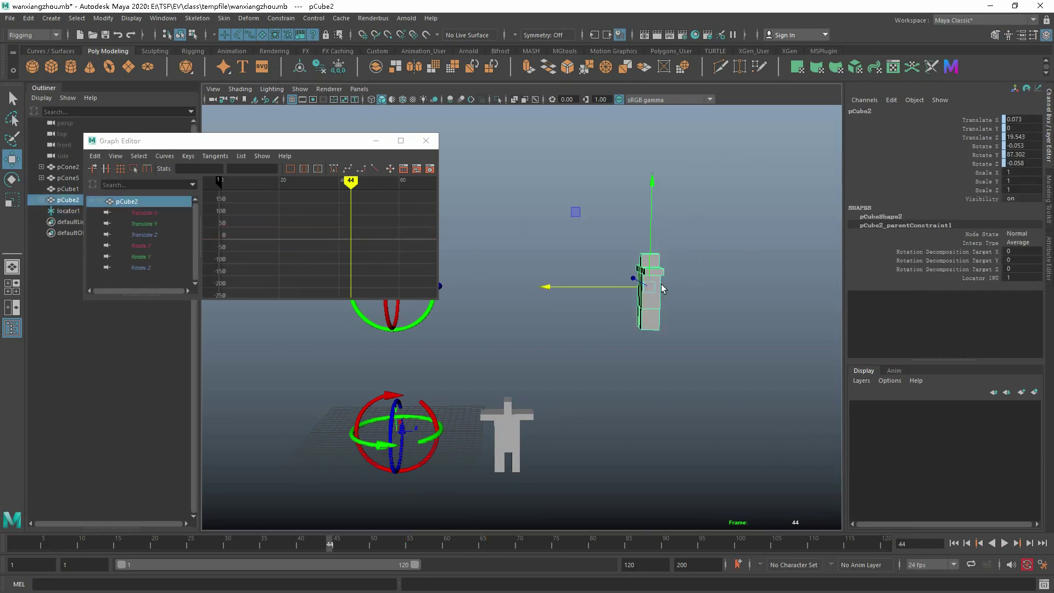
Step: Bake the simulation of pCube2 on all keyable channels over the time slider range, with Smart Bake enabled
left_click(28, 18)
mouse_move(164, 117)
left_click(261, 185)
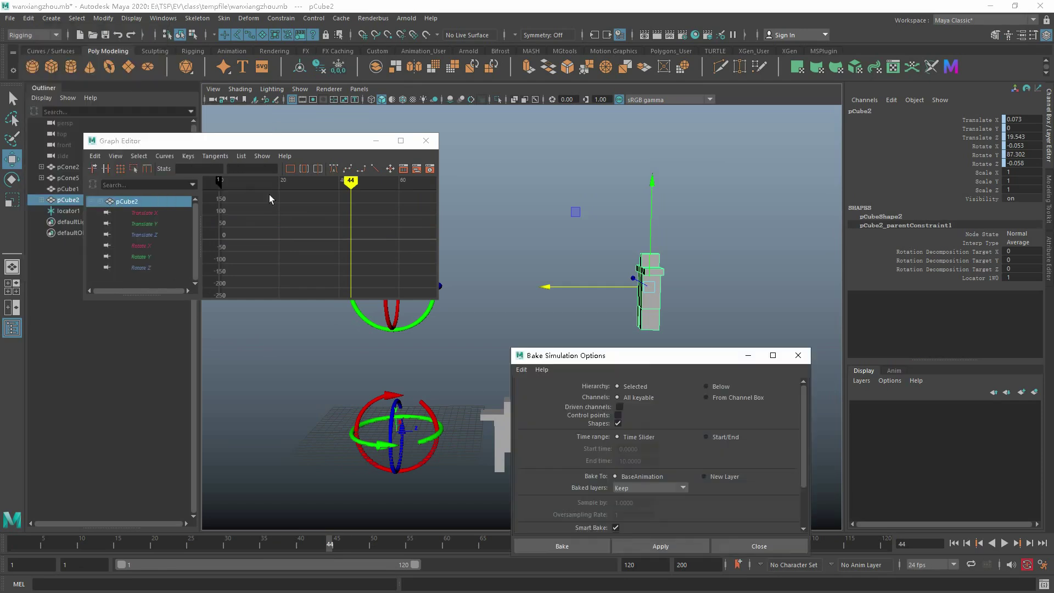
left_click_drag(662, 357, 328, 169)
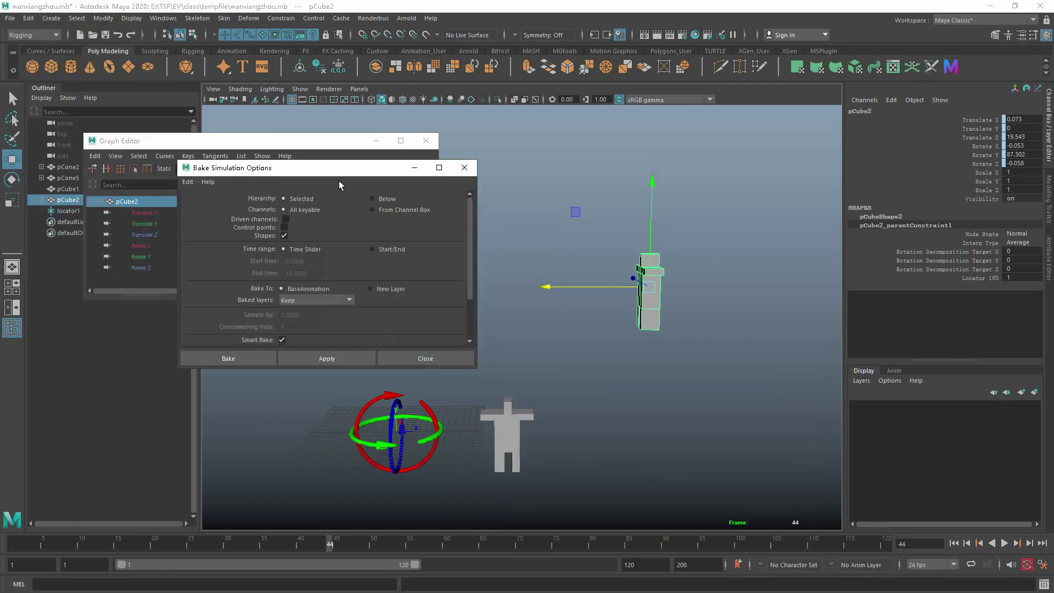
left_click(320, 359)
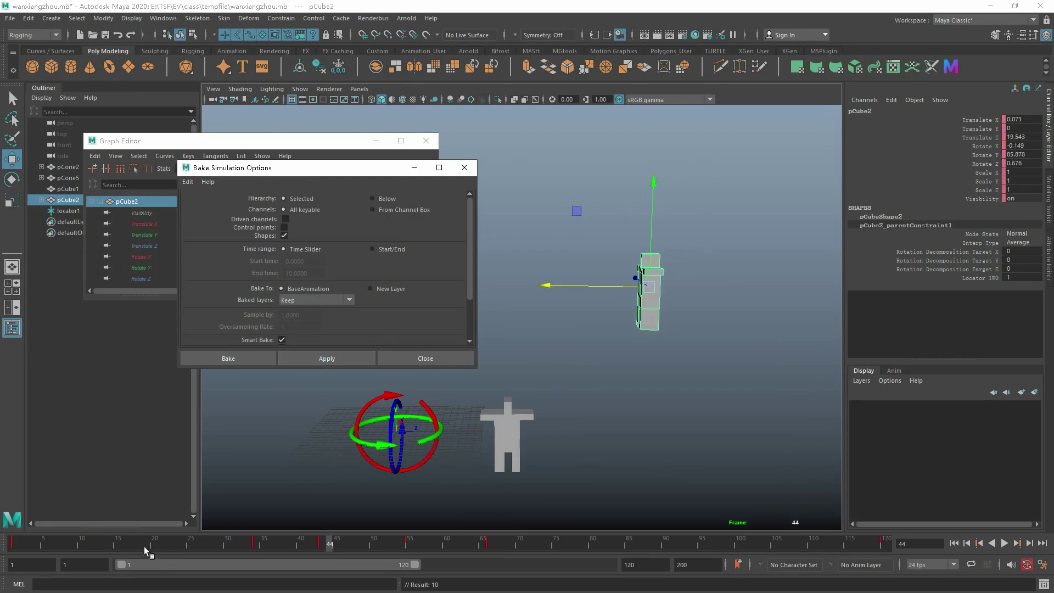
Step: Isolate pCube2's Rotate Y curve and add 360 to the values of its keys from frame 34 onward
left_click_drag(143, 546, 256, 552)
left_click(671, 381)
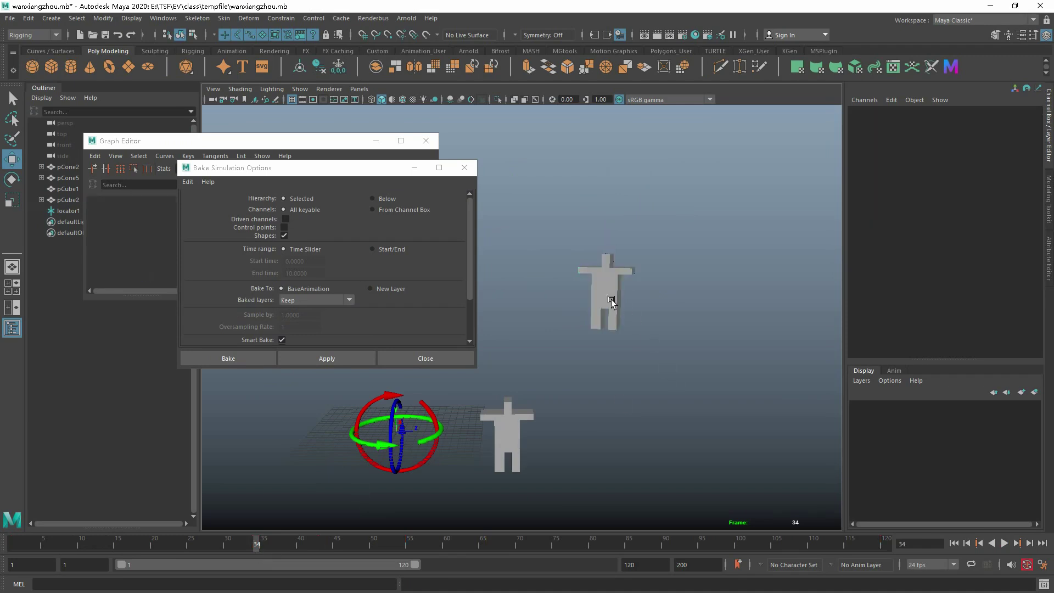
left_click(611, 299)
left_click(988, 155)
left_click(257, 140)
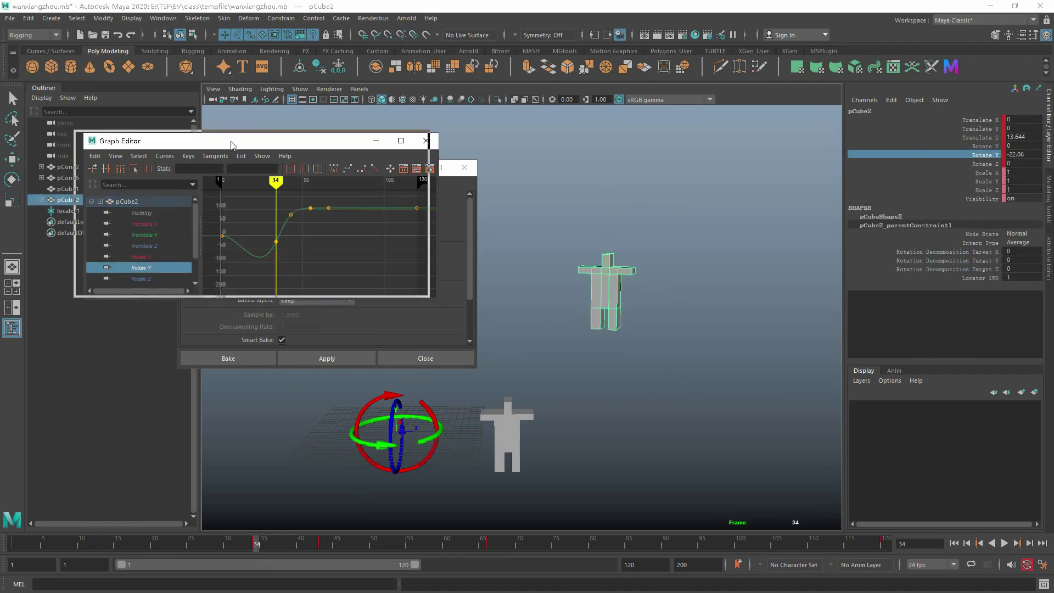
left_click_drag(257, 140, 239, 137)
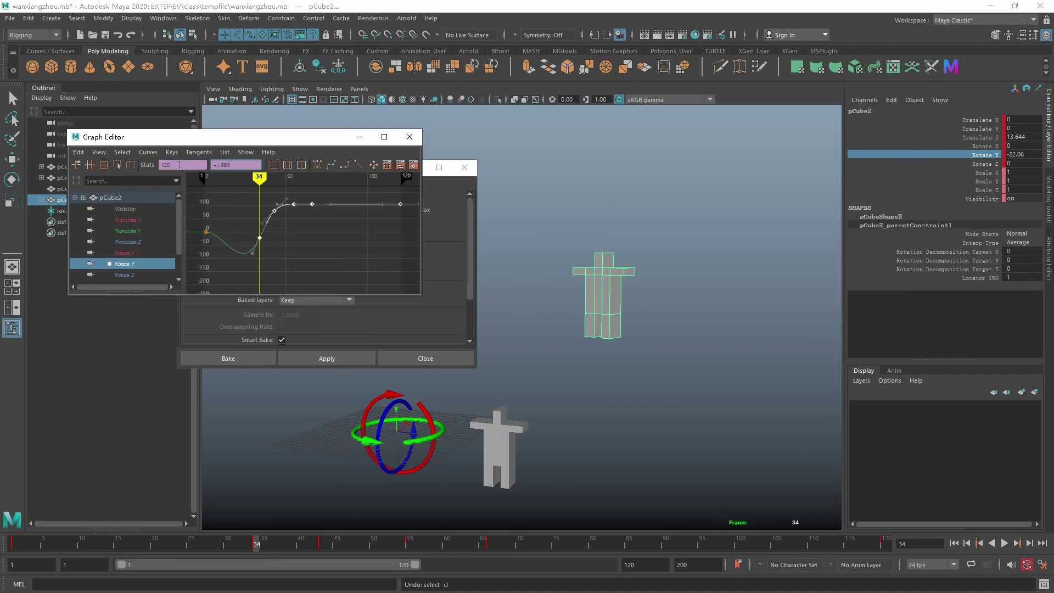
type("+=360")
key("Return")
Step: Reselect pCube2, isolate its Rotate X curve and delete the Rotate X key at frame 55
left_click(690, 349)
left_click(607, 295)
key("w")
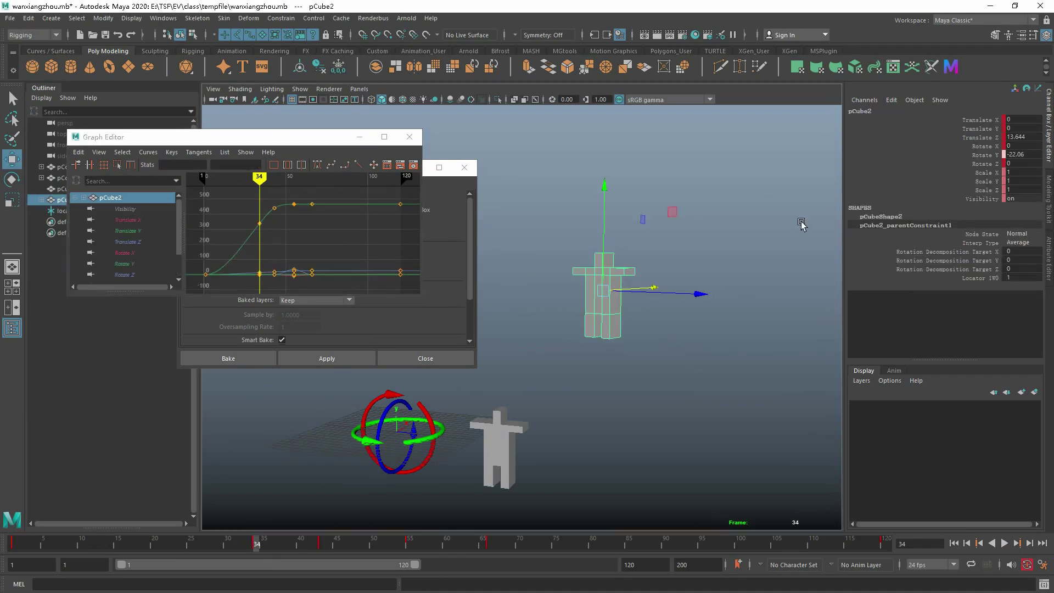
left_click(984, 147)
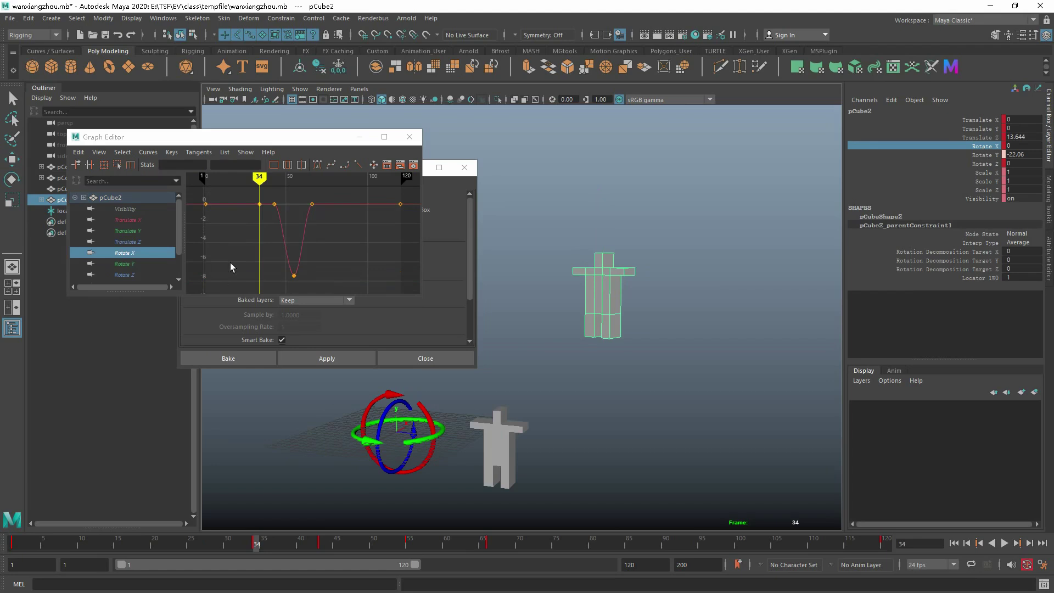
key("period")
key("period")
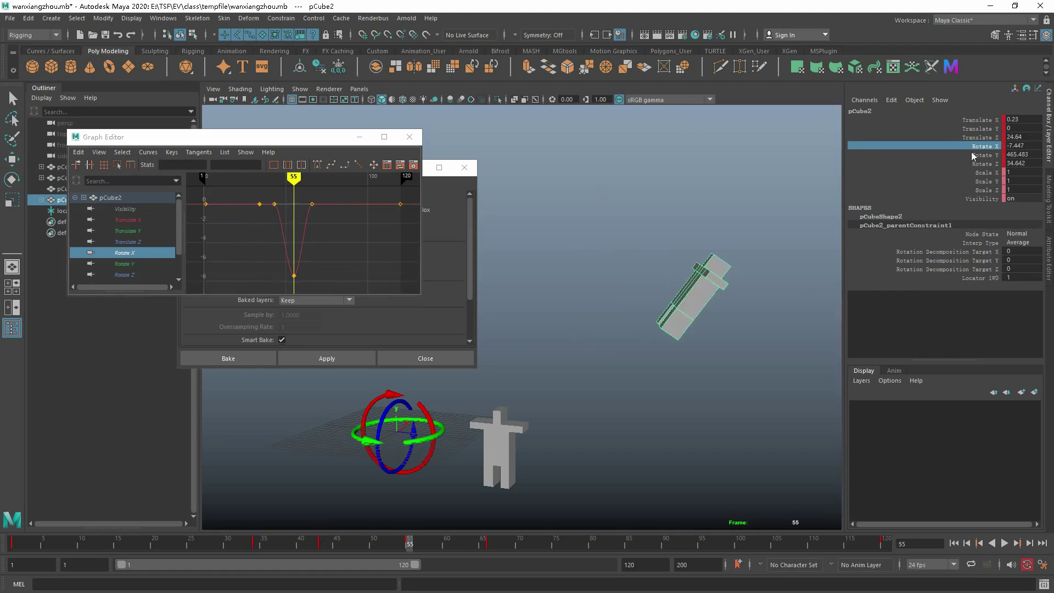
key("Delete")
left_click(1017, 146)
left_click(998, 149)
Step: Isolate pCube2's Rotate Z curve and raise its key at frame 43 to about 23
left_click(983, 164)
left_click_drag(233, 543, 323, 541)
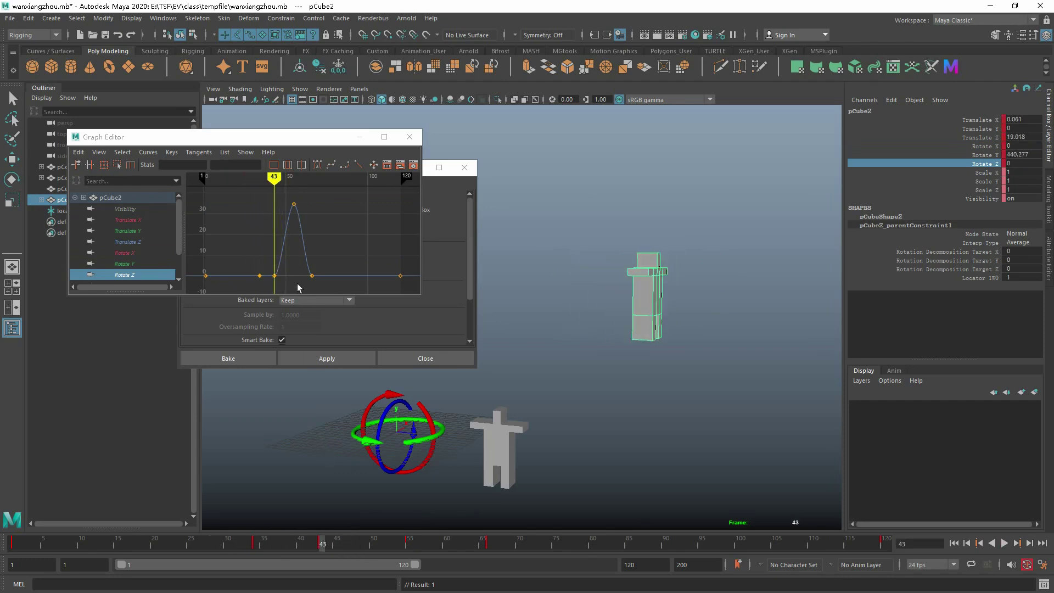
left_click_drag(269, 254, 278, 288)
middle_click_drag(294, 276, 295, 226)
Step: Key pCube2 at about frame 75 and raise its Rotate Z key at frame 66 to about 11.9
left_click_drag(322, 545, 549, 541)
key("s")
key("comma")
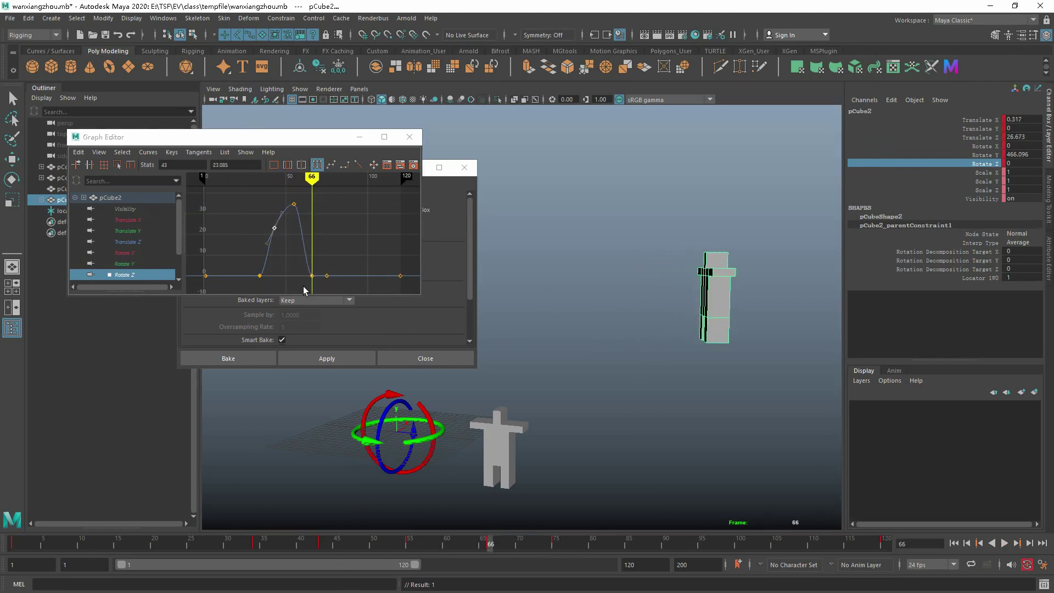
left_click_drag(304, 288, 320, 269)
middle_click_drag(321, 272, 321, 249)
Step: Play the animation from frame 1 to review pCube2's edited tilt and turn from another angle
key("alt+v")
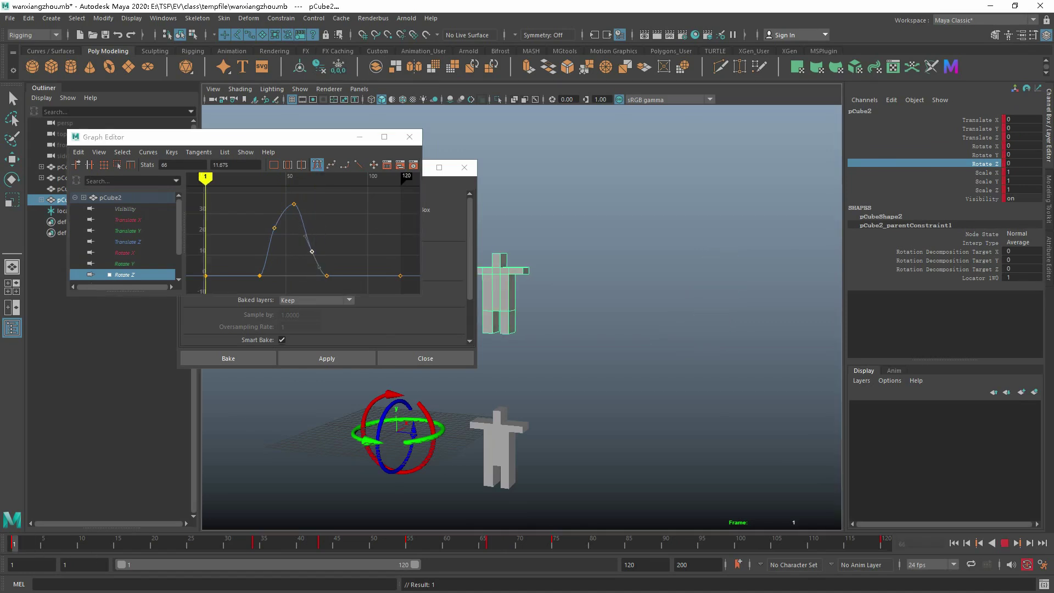
scroll(607, 395, "down", 4)
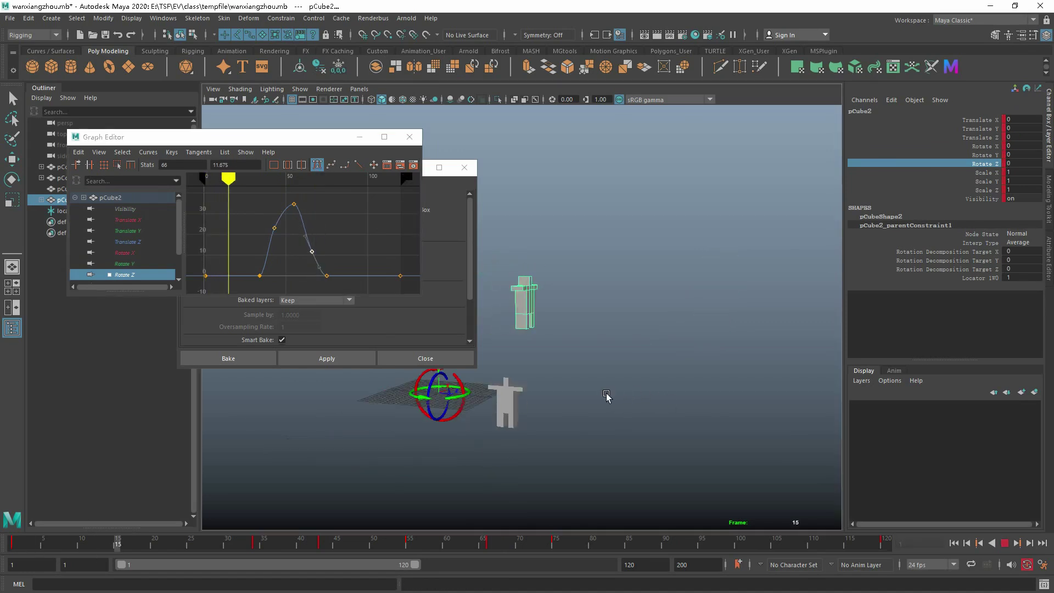
left_click_drag(607, 395, 633, 402, "alt")
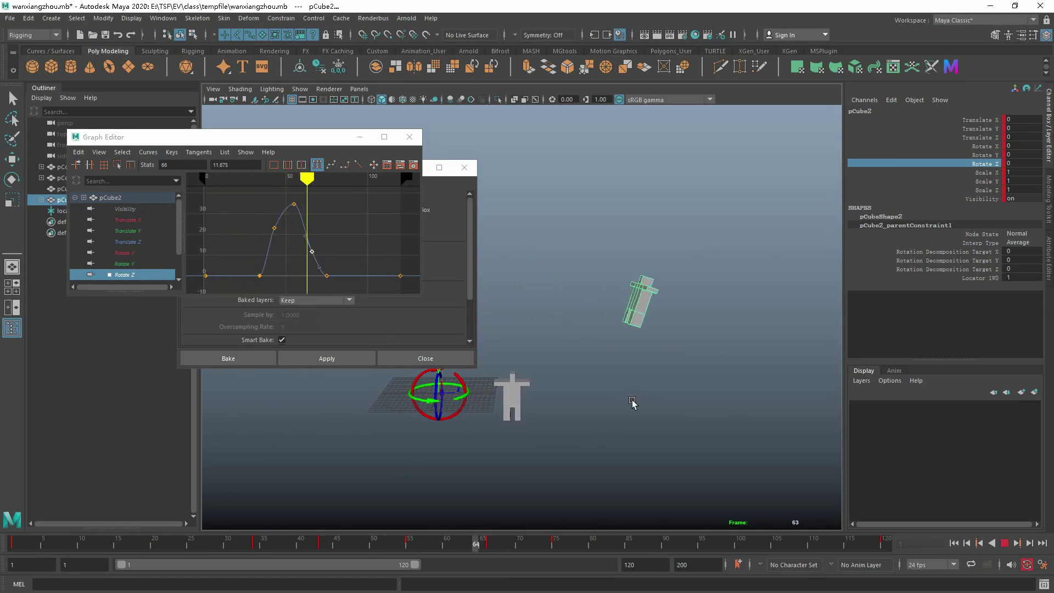
key("Escape")
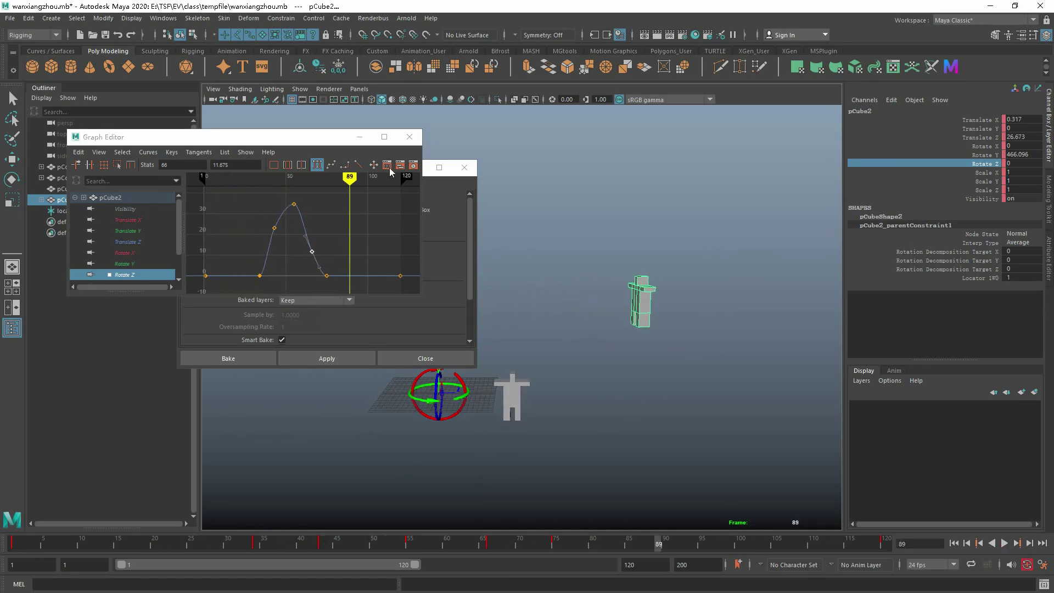
Step: Move the Graph Editor higher, and play the animation to compare the motion of pCube3 and pCube2
left_click_drag(205, 142, 256, 114)
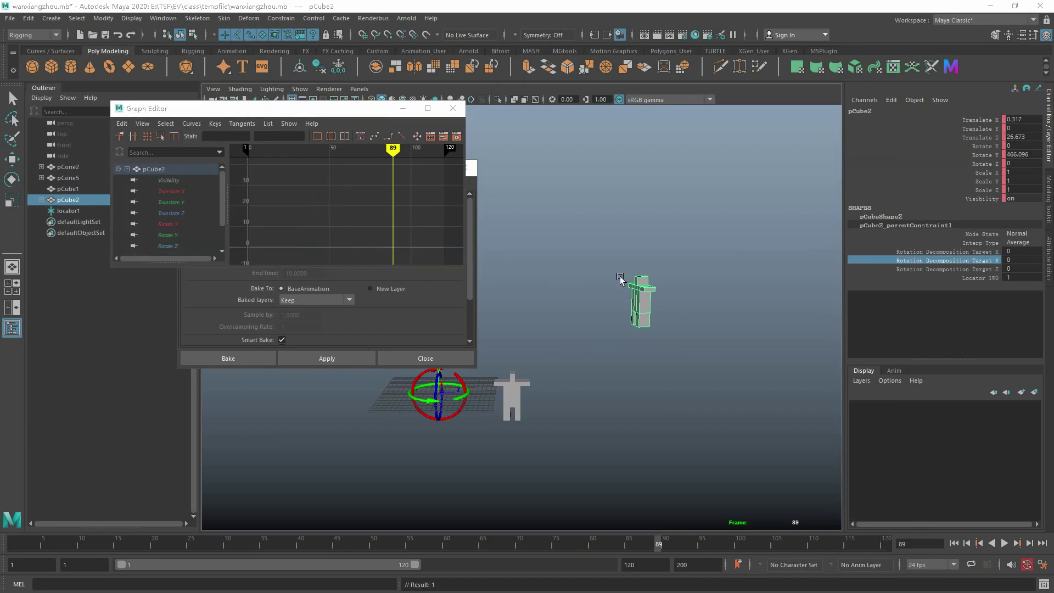
left_click(619, 277)
left_click(645, 289)
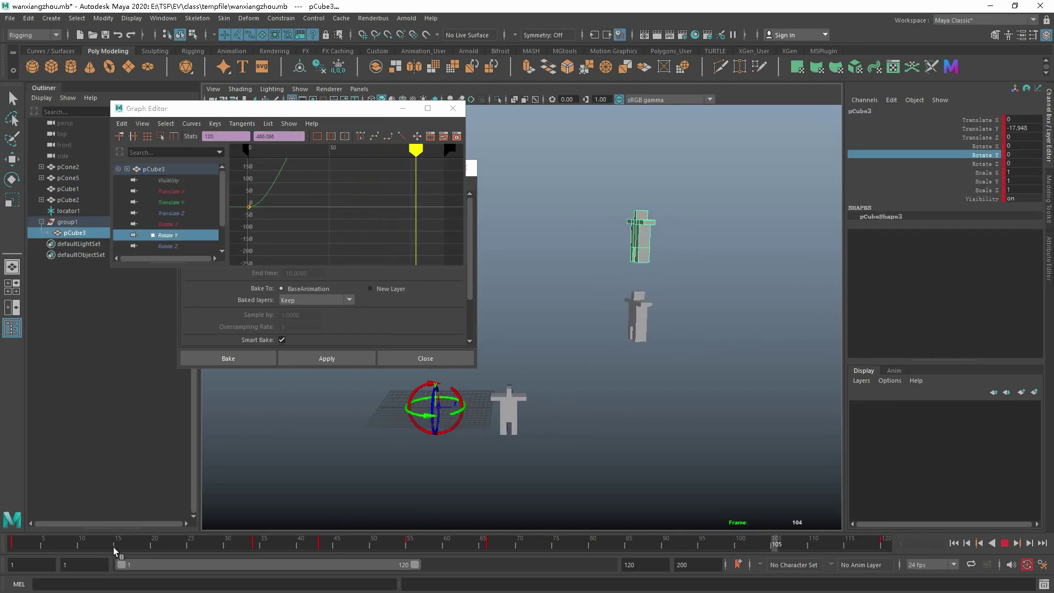
left_click(694, 247)
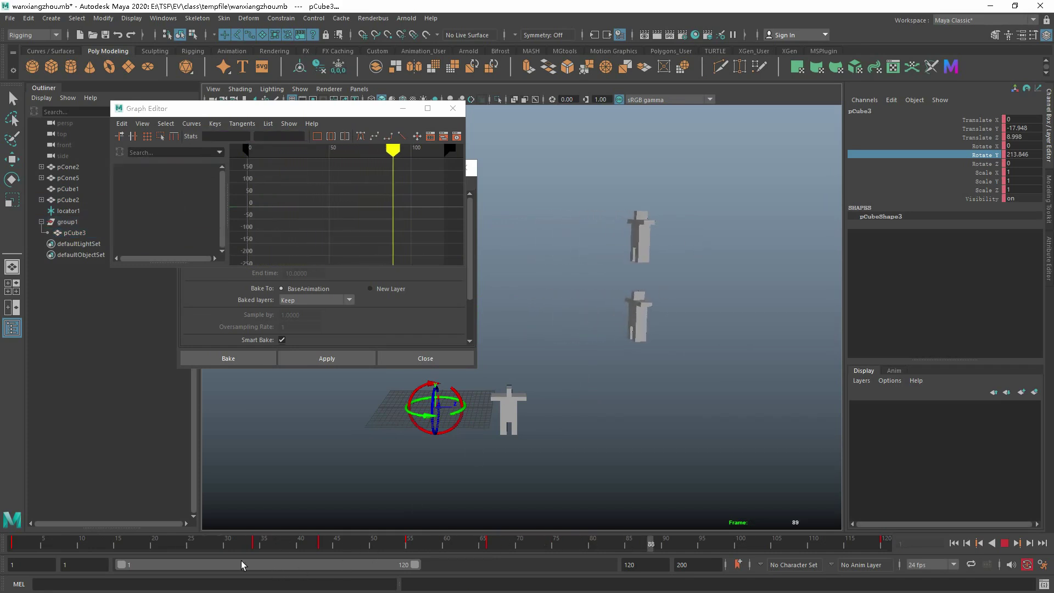
left_click(129, 545)
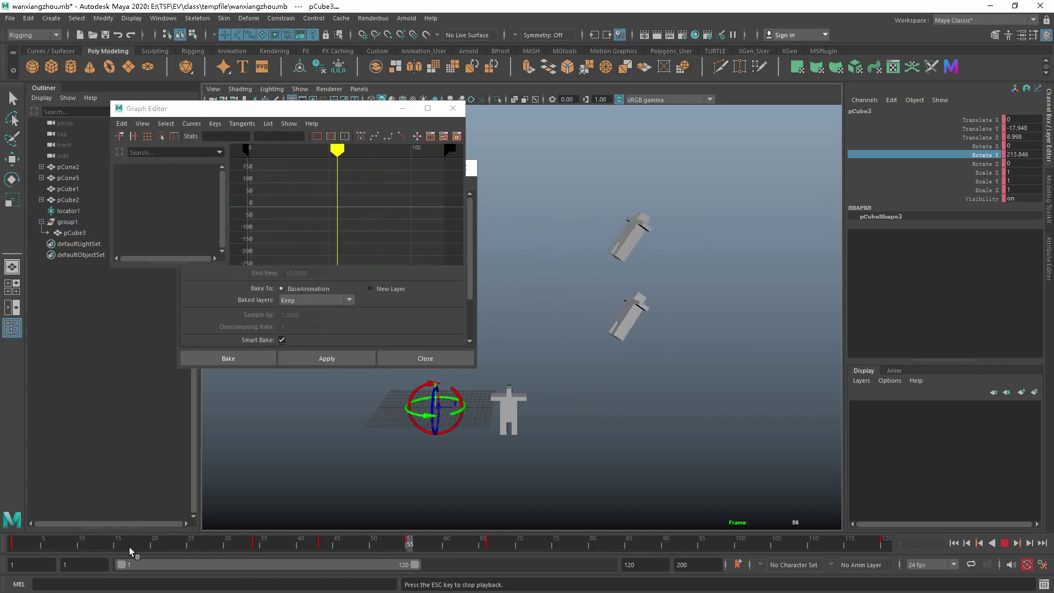
key("Escape")
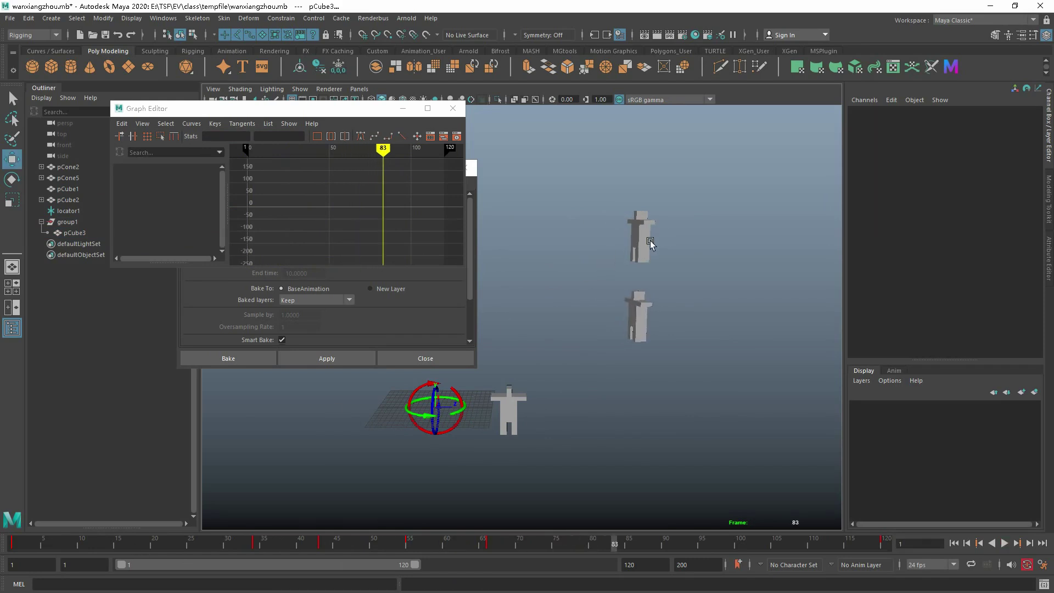
Step: Select pCube3, show its Rotate X and Rotate Z curves and go to the key at frame 55
left_click(649, 242)
left_click(991, 146)
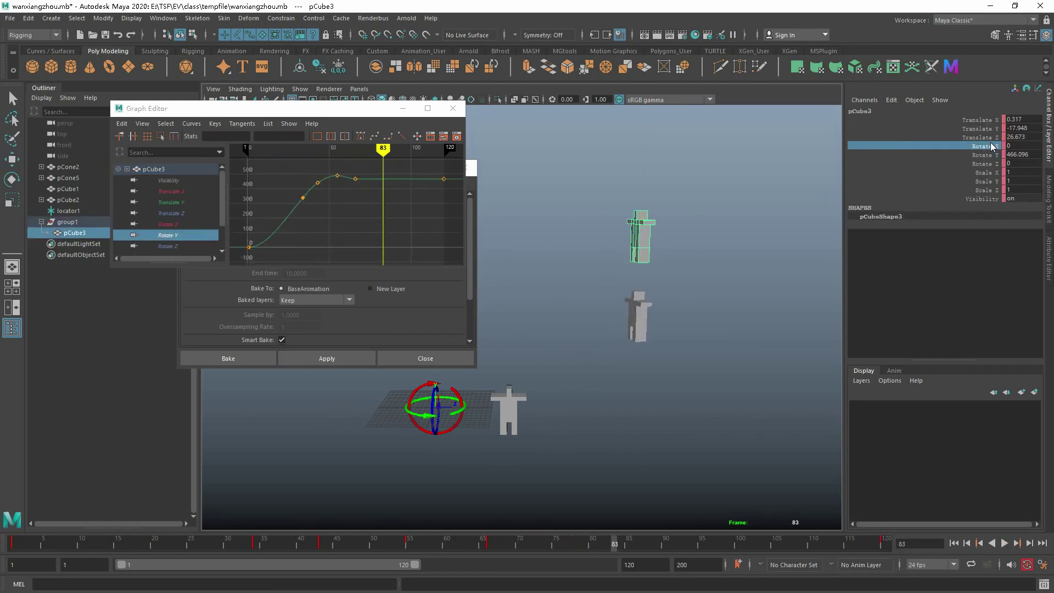
left_click(991, 163, "ctrl")
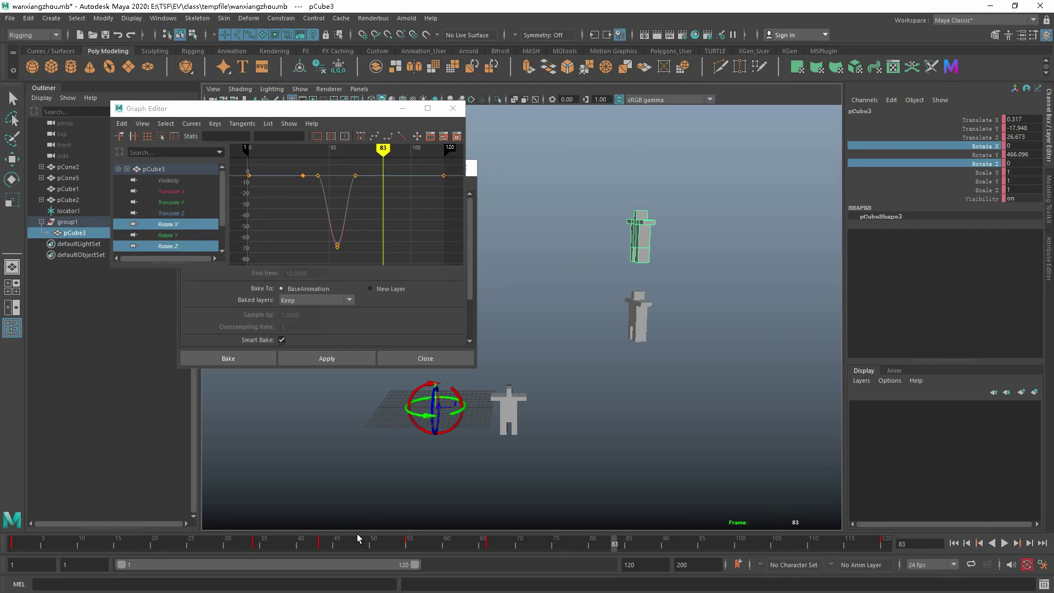
left_click(328, 538)
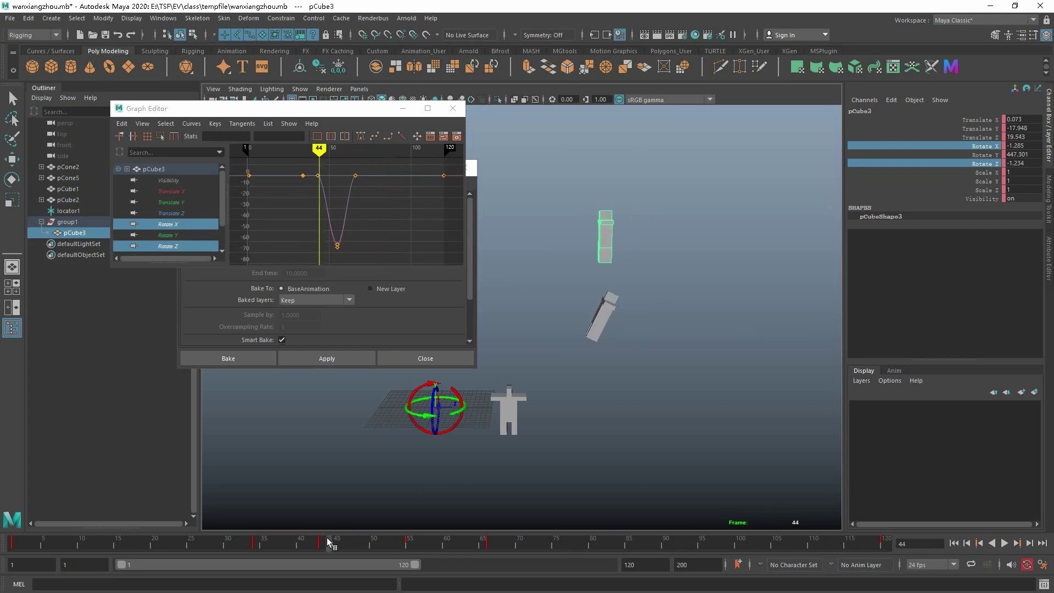
key("period")
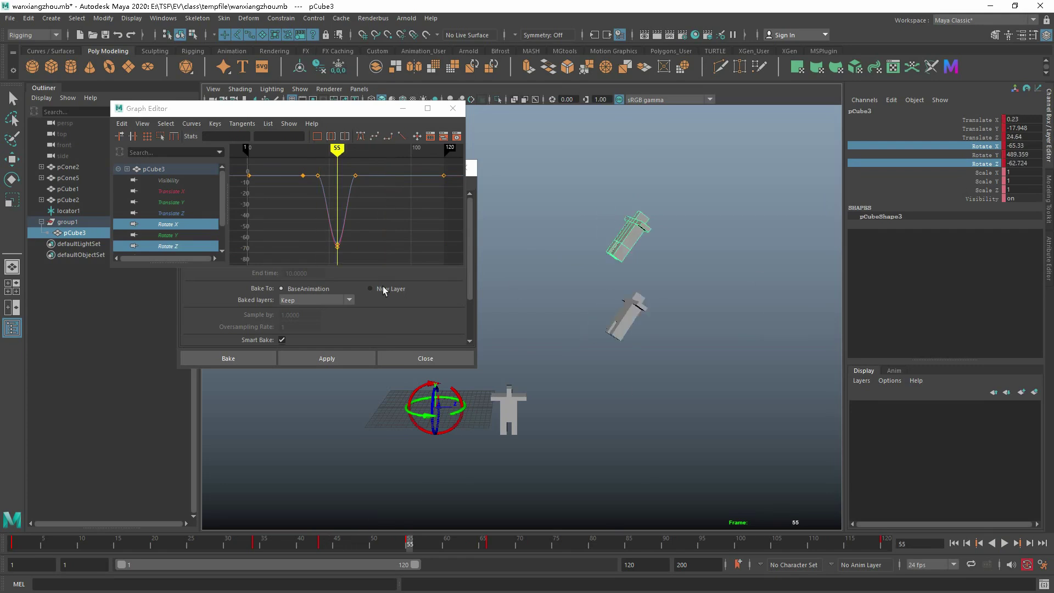
Step: Try raising pCube3's Rotate X and Rotate Z keys at frame 55 together, and undo the change
left_click_drag(329, 259, 349, 238)
middle_click_drag(350, 240, 360, 212, "shift")
key("ctrl+z")
Step: Isolate pCube3's Rotate X curve, try rotating the figure in the viewport at frame 55, and undo the rotation
left_click(989, 147)
left_click_drag(305, 234, 348, 264)
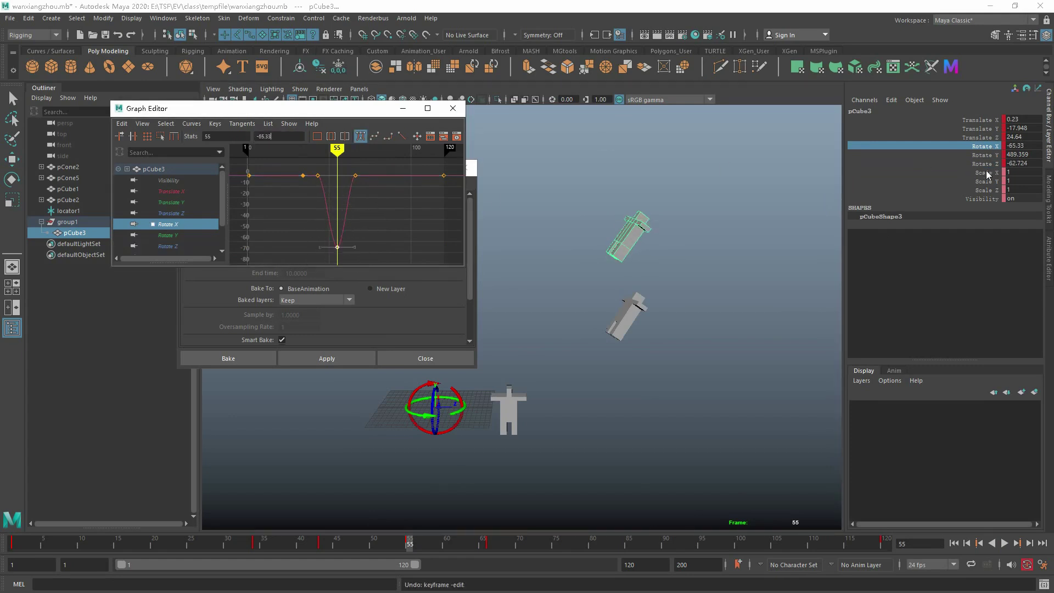
key("e")
left_click_drag(607, 141, 574, 160)
key("ctrl+z")
key("w")
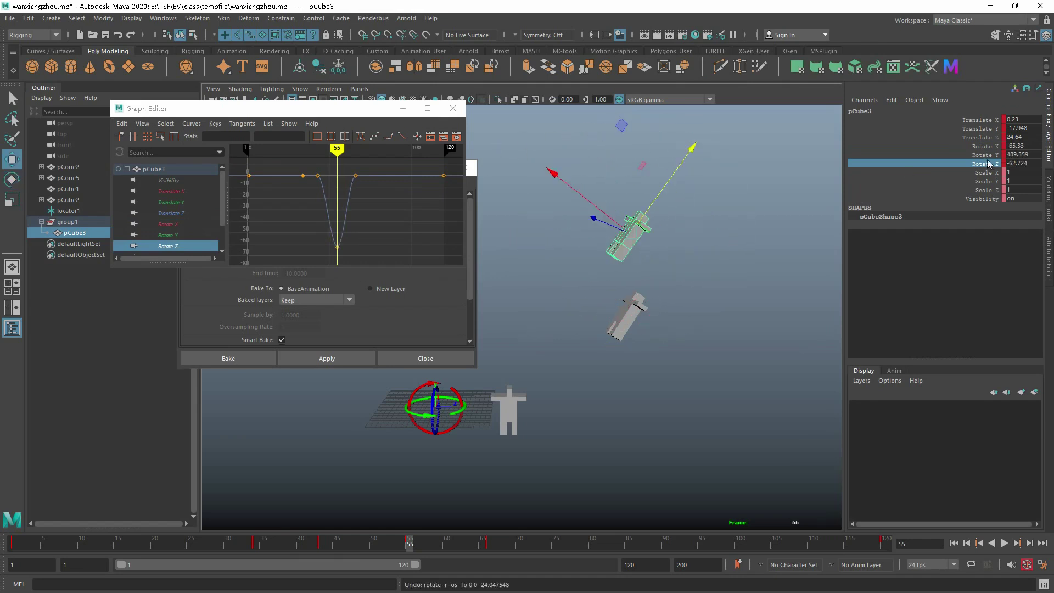
Step: Isolate pCube3's Rotate Z curve, try raising its key at frame 55, and undo the change
left_click(988, 156)
left_click(987, 163)
left_click(336, 246)
middle_click_drag(362, 215, 386, 207, "shift")
key("ctrl+z")
key("w")
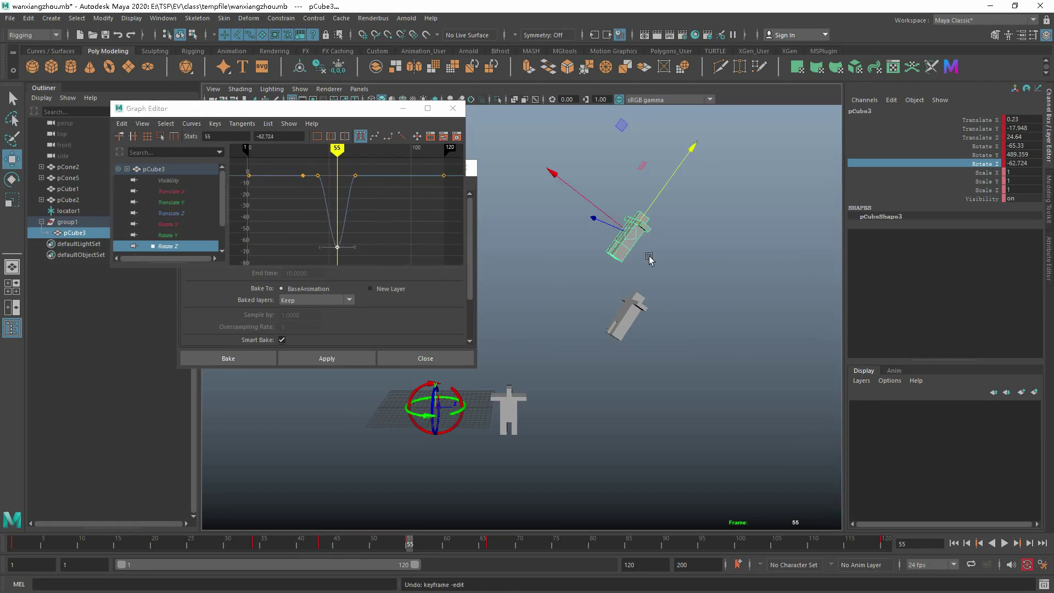
Step: Select pCube2, try changing its Rotate Z value at frame 55 to tilt the figure, and undo the change
left_click(631, 300)
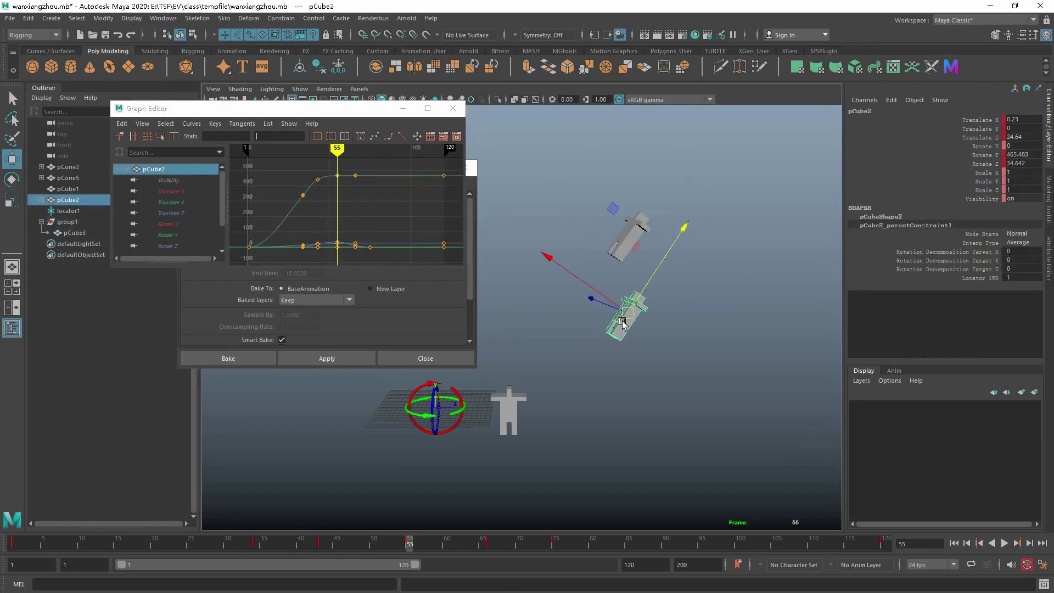
left_click_drag(678, 219, 699, 225)
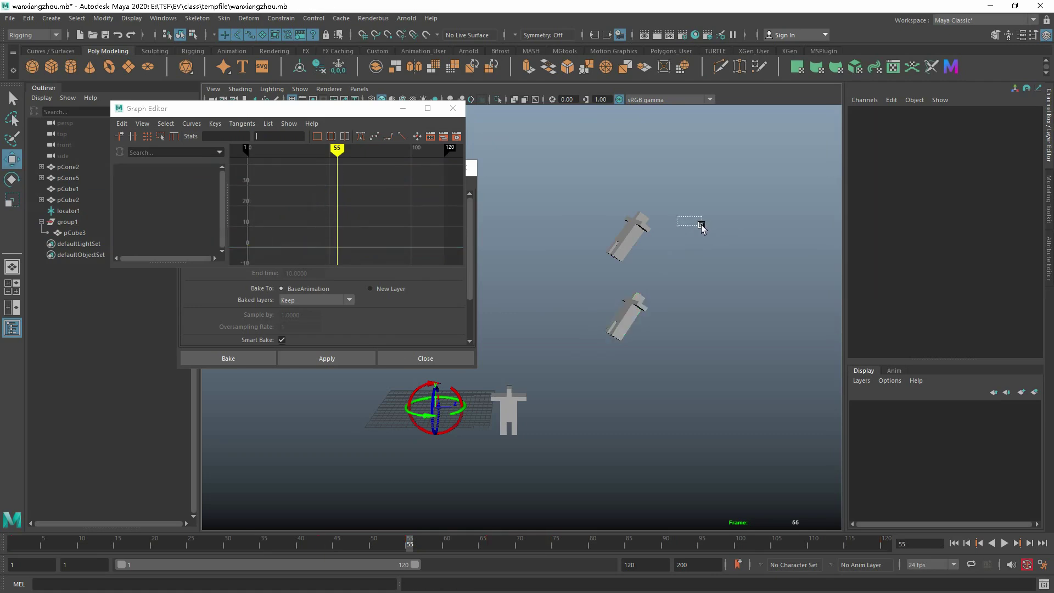
left_click(982, 163)
middle_click_drag(711, 264, 690, 249)
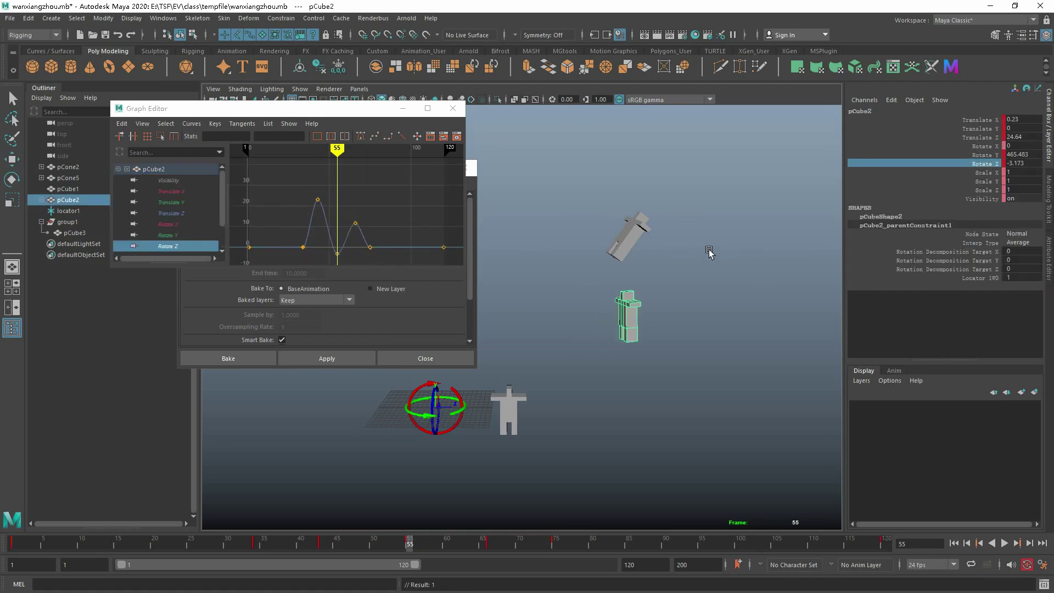
key("ctrl+z")
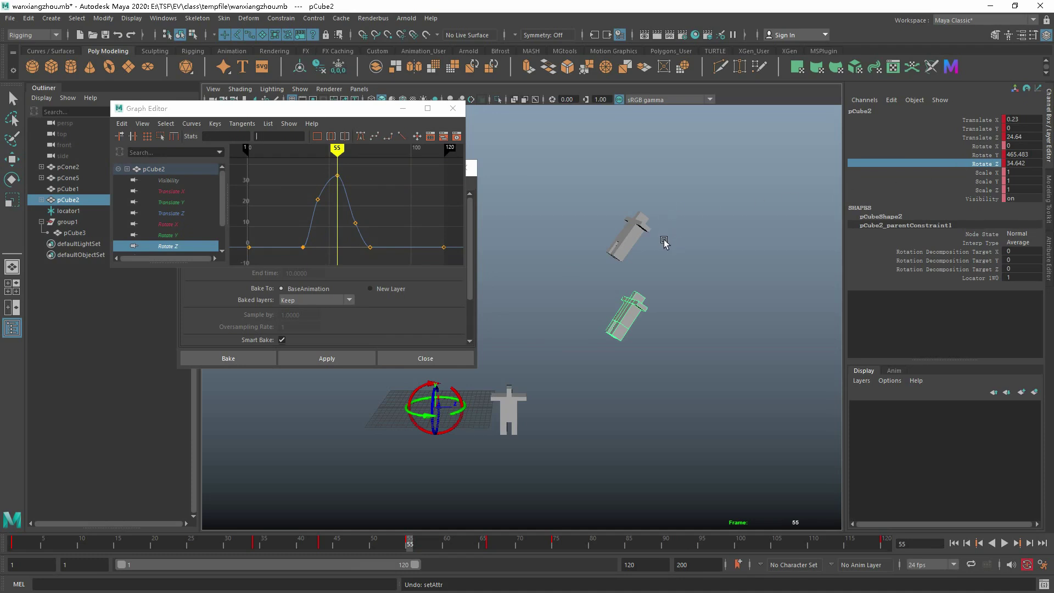
Step: Try adjusting pCube2's Rotate Z at frame 55 again, undo the change, and play the animation from frame 1
middle_click_drag(661, 236, 672, 237)
key("ctrl+z")
left_click_drag(257, 546, 13, 544)
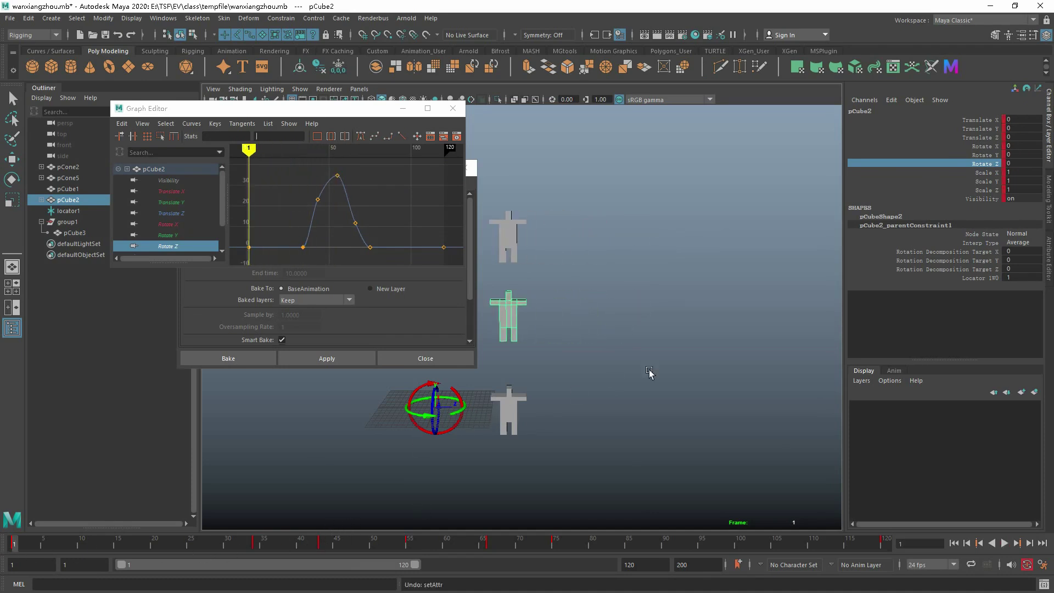
key("alt+v")
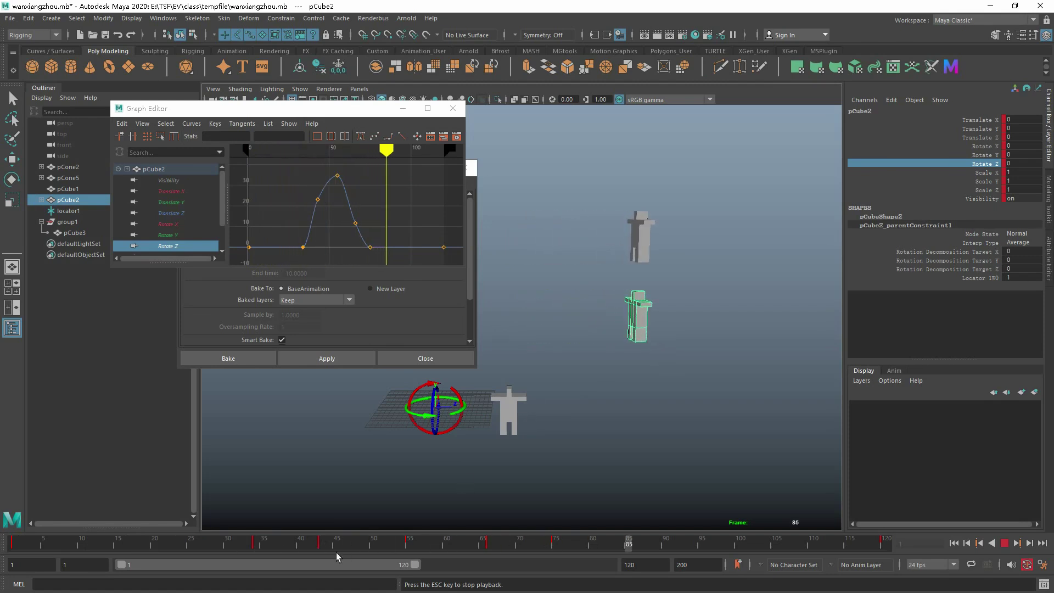
left_click_drag(336, 549, 11, 544)
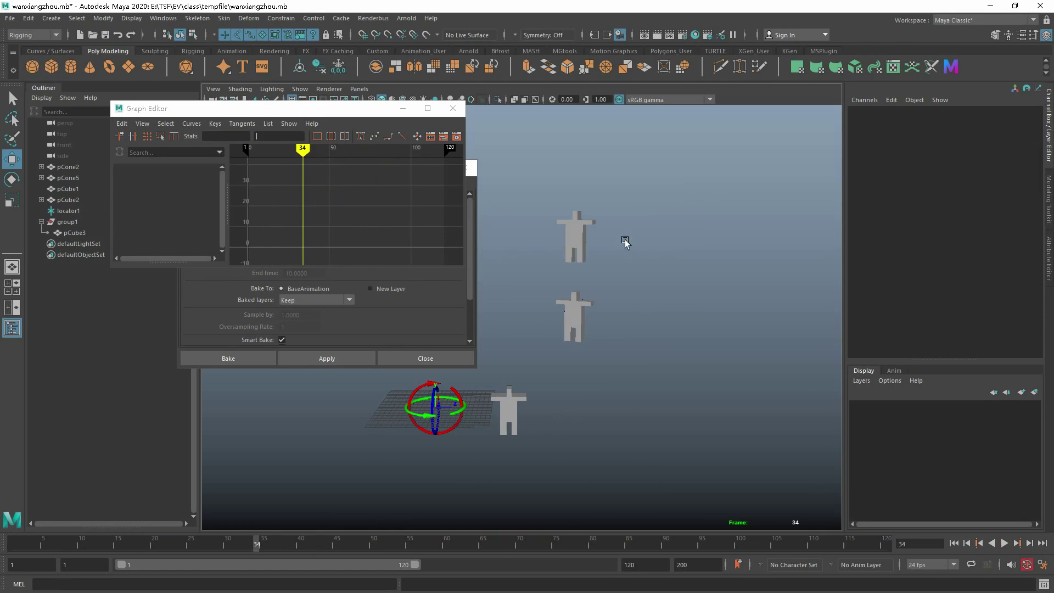
Step: Select the pCube2 figure at frame 34 and show its transform attributes
left_click(569, 312)
key("ctrl+a")
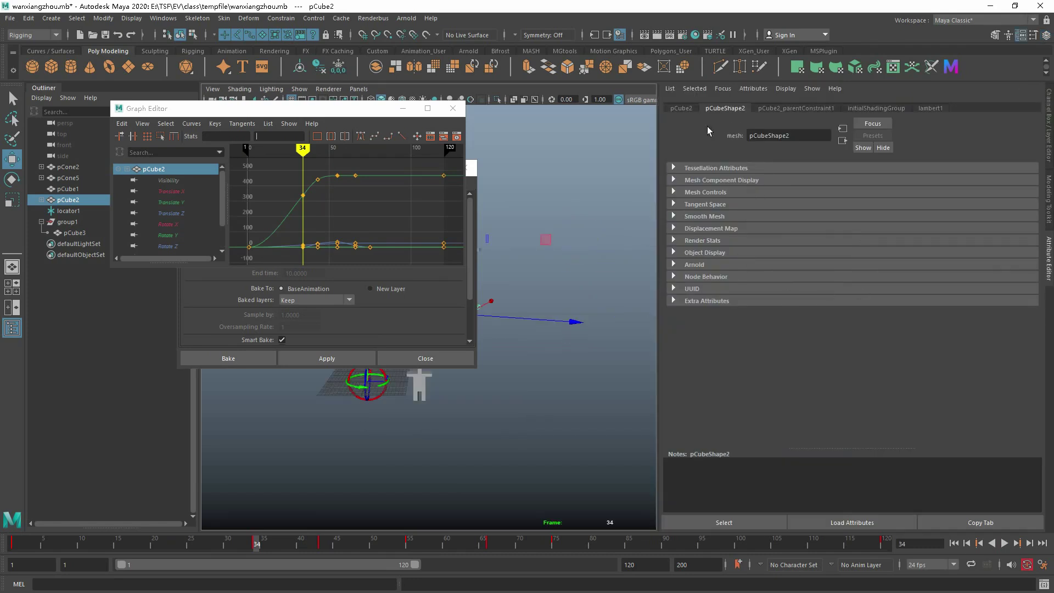
left_click(681, 108)
middle_click_drag(483, 374, 527, 423, "alt")
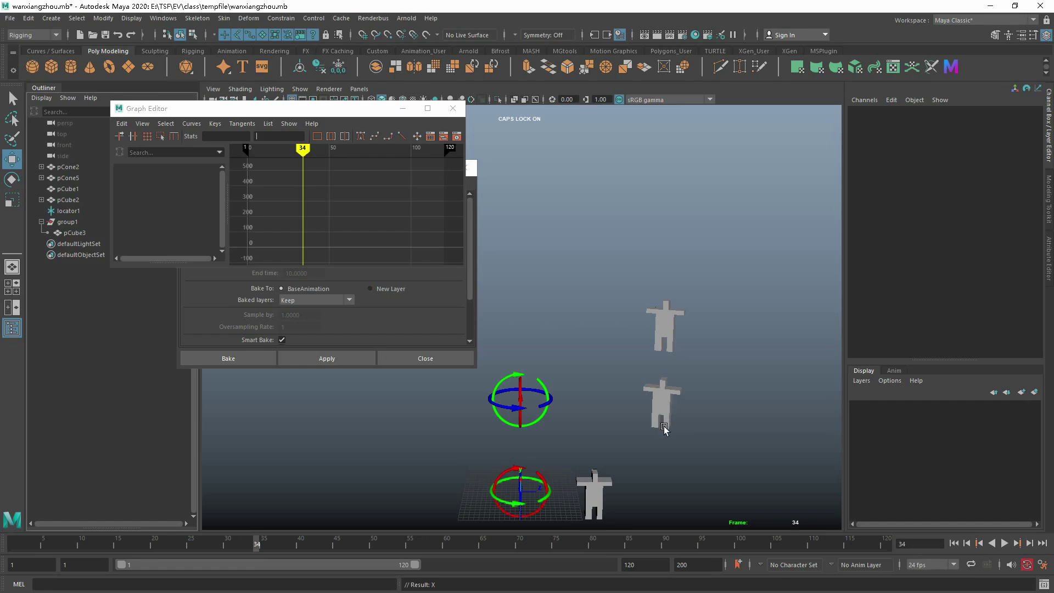
Step: Examine the upper rotation rings up close and check the nesting of pCone5, pCone3 and pCone4
left_click(547, 385)
scroll(552, 384, "up", 3)
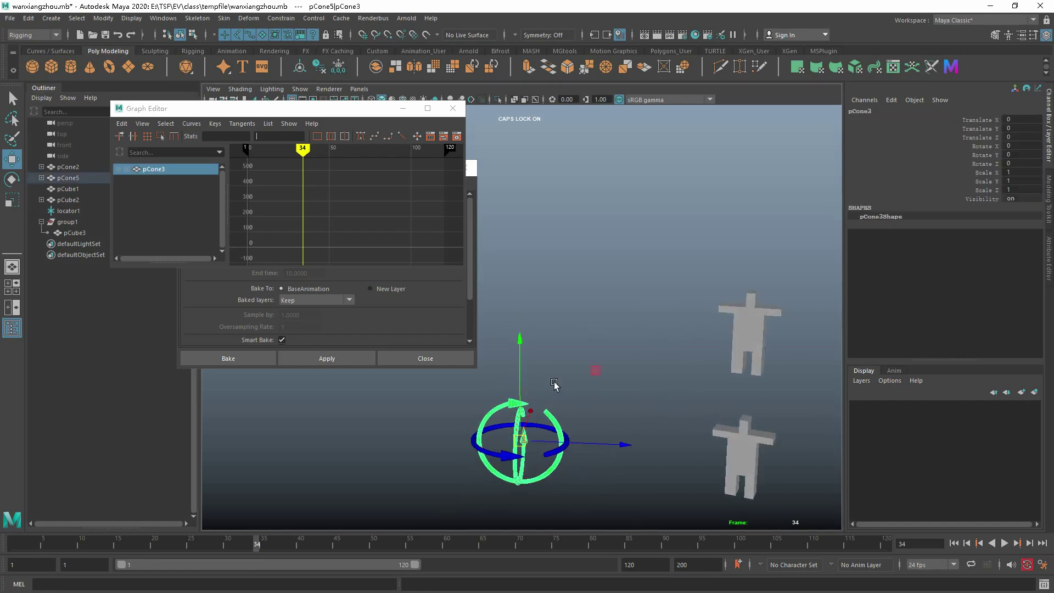
left_click_drag(555, 384, 596, 383, "alt")
middle_click_drag(596, 383, 598, 276, "alt")
scroll(615, 355, "up", 3)
middle_click_drag(615, 355, 629, 339, "alt")
left_click_drag(697, 255, 521, 359)
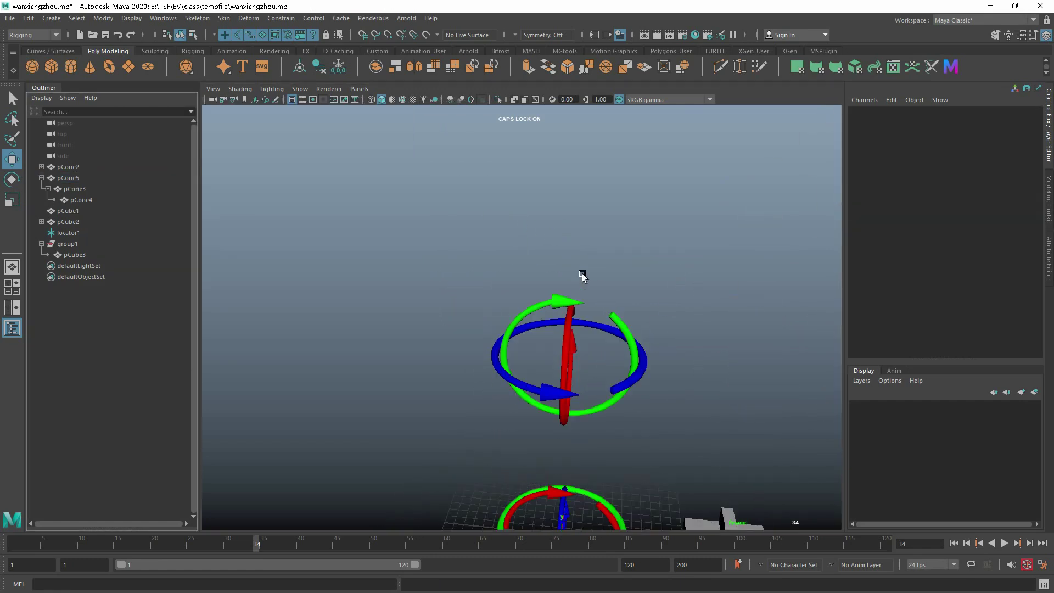
left_click_drag(508, 258, 653, 362)
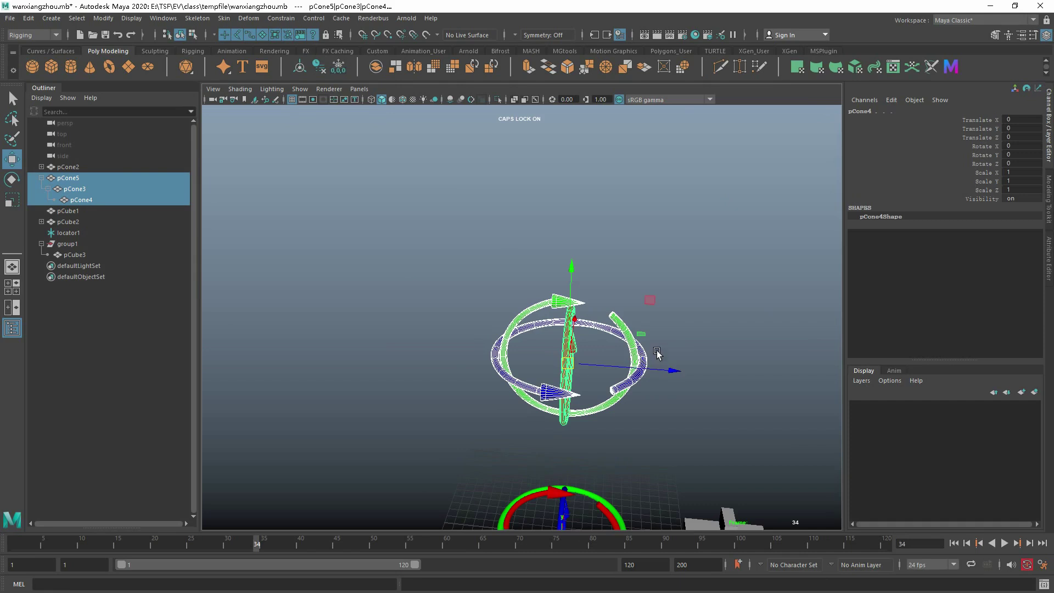
left_click_drag(710, 265, 455, 370)
left_click(357, 284)
Step: Create a new locator and delete the old locator1
left_click(51, 18)
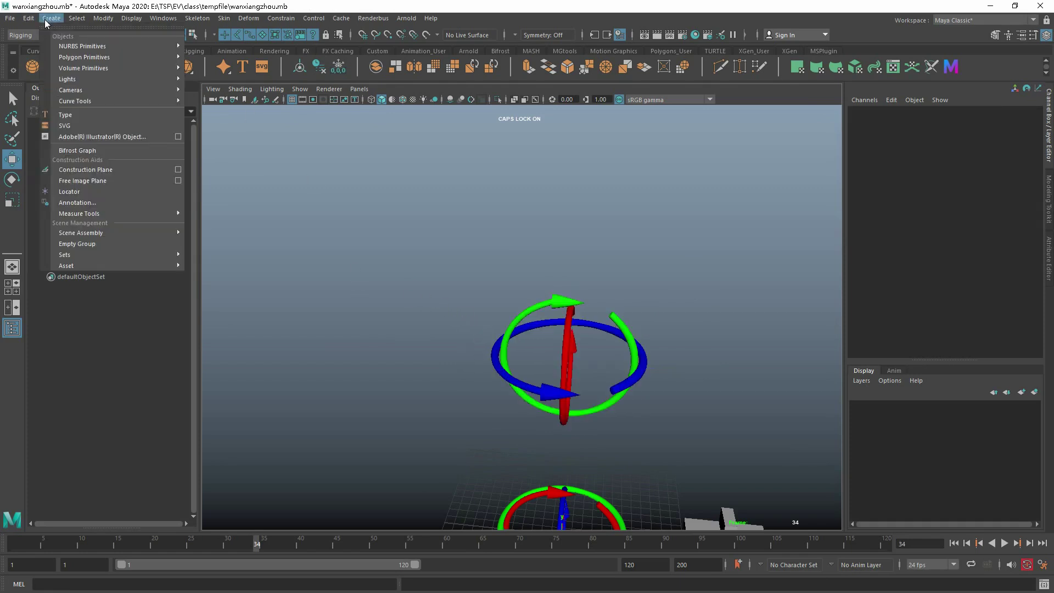
left_click(104, 192)
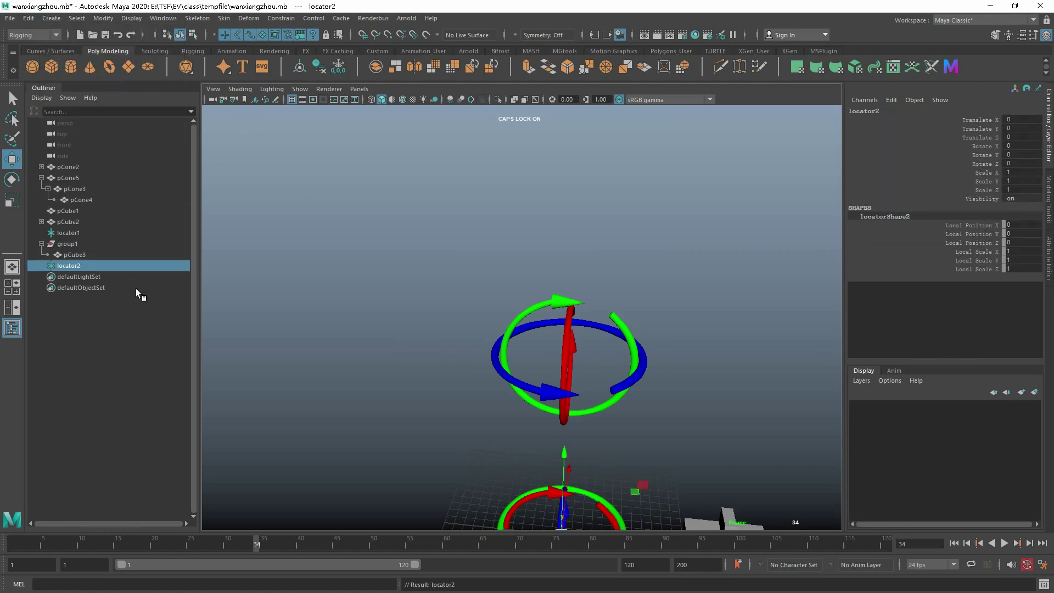
left_click(74, 234)
key("Delete")
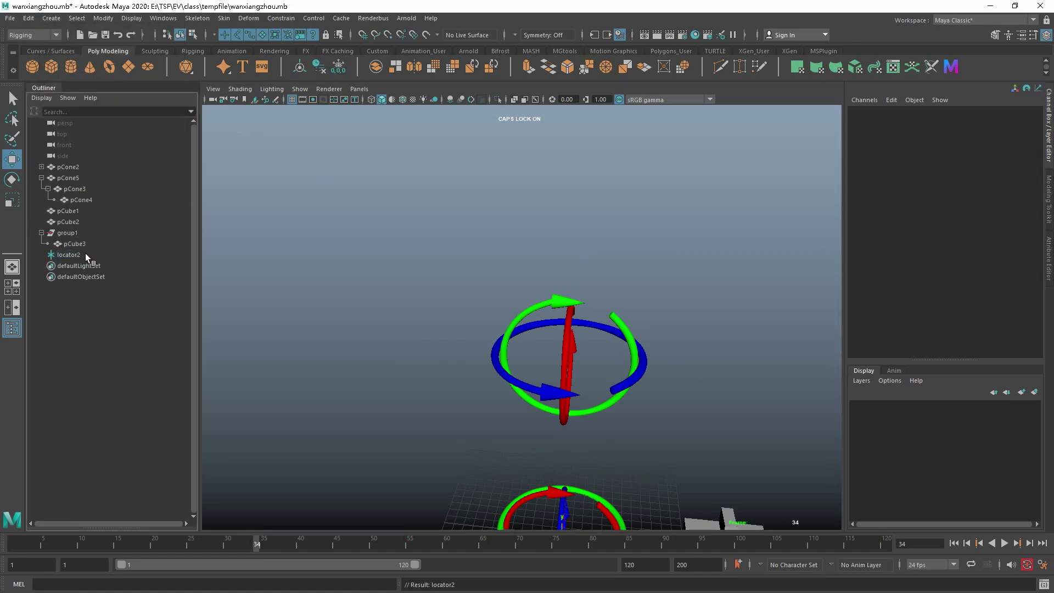
Step: Rename the new locator as XUANZHUAN
double_click(85, 255)
type("XUANZHUAN")
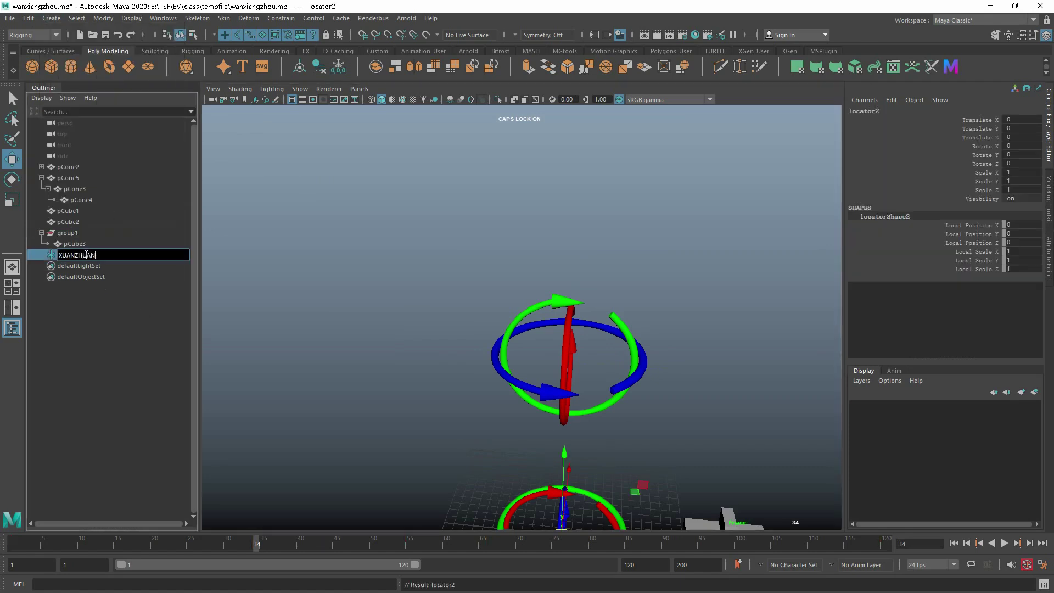
key("Return")
Step: Duplicate the XUANZHUAN locator and nest the copies into a chain of XUANZHUAN, XUANZHUAN1 and XUANZHUAN2
key("ctrl+d")
key("ctrl+d")
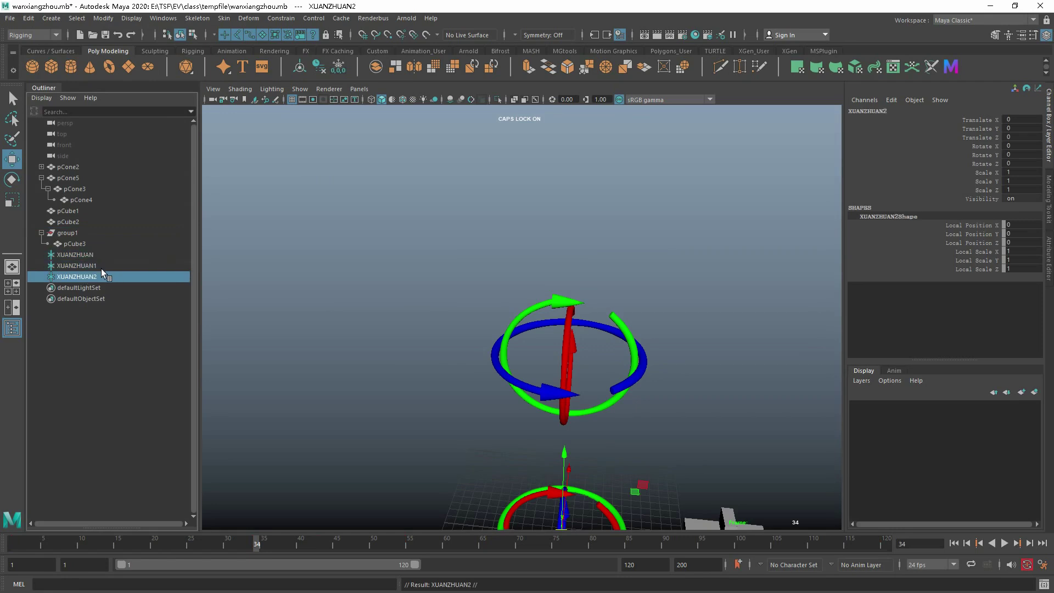
key("ctrl+z")
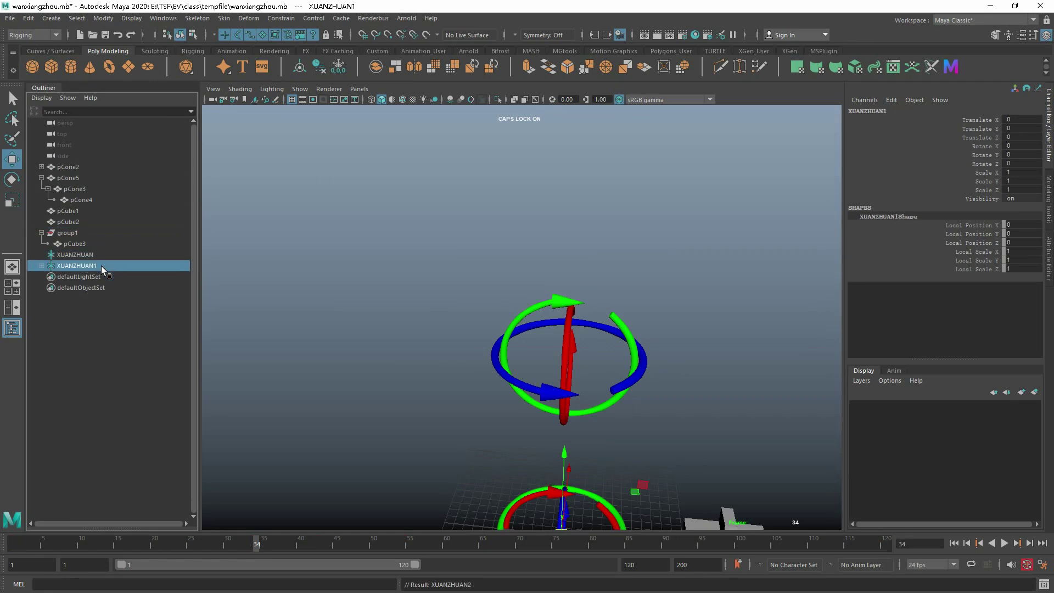
left_click(95, 255, "ctrl")
middle_click_drag(95, 252, 94, 254)
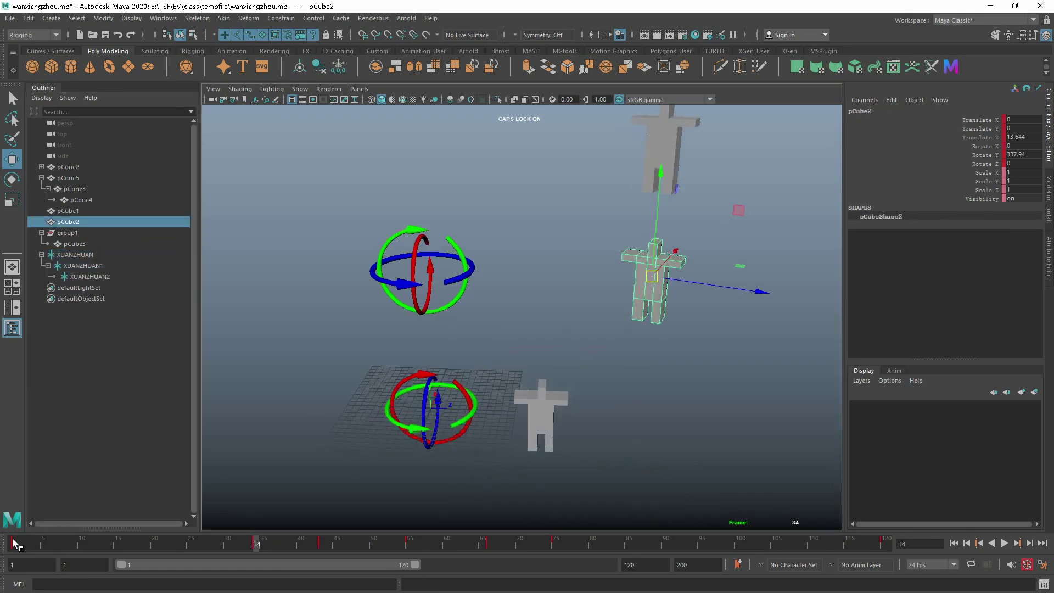
Step: Delete all of pCube2's animation keys from the timeline with the scene at frame 1
double_click(14, 543)
right_click(15, 544)
left_click(52, 364)
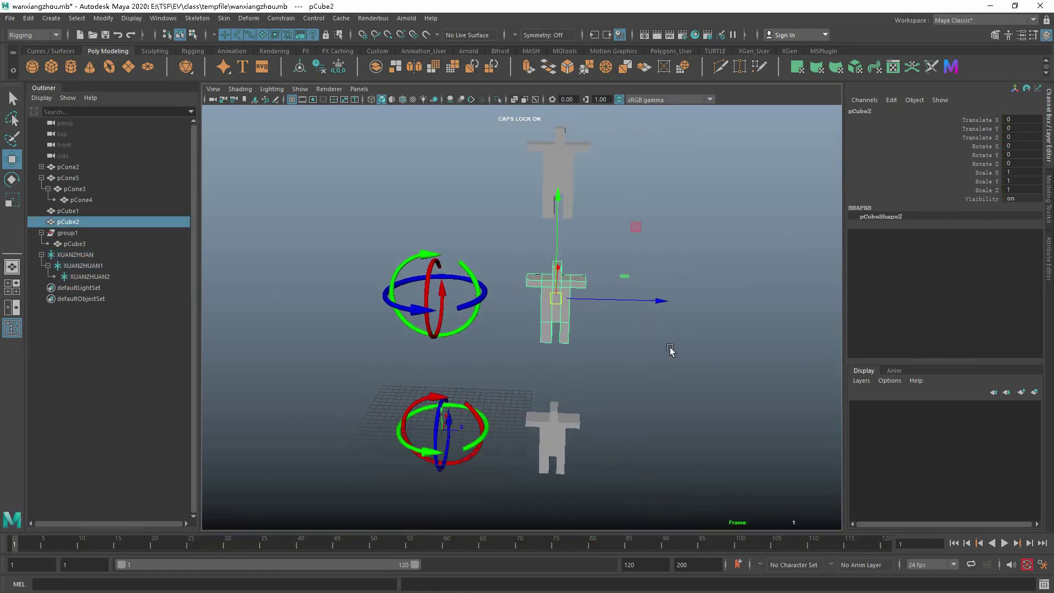
Step: Snap the XUANZHUAN locator to pCube2 with a parent constraint on all axes and Maintain offset off
scroll(617, 396, "up", 2)
scroll(598, 387, "up", 2)
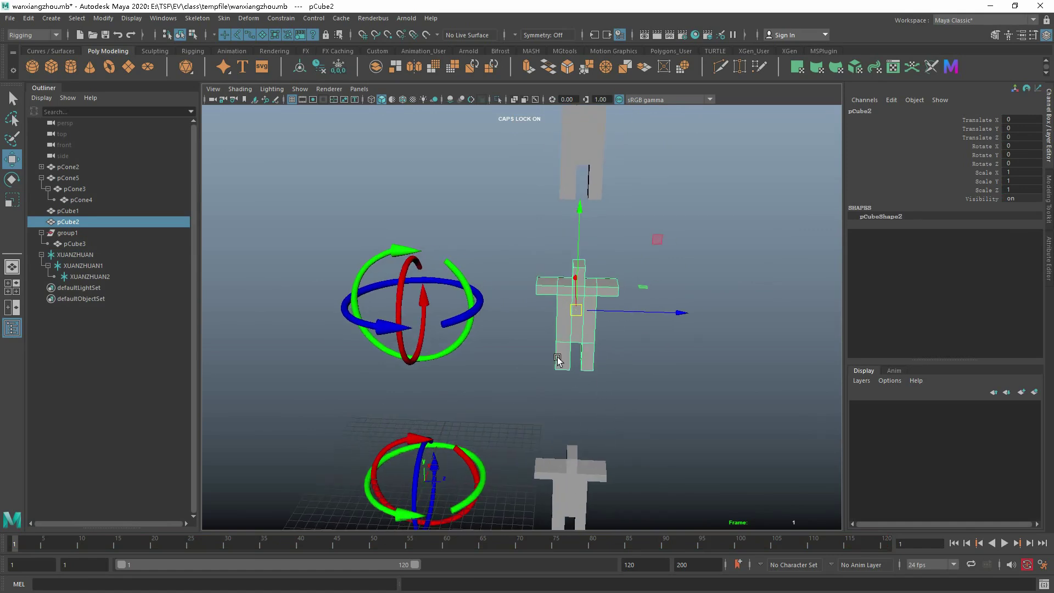
scroll(479, 338, "up", 1)
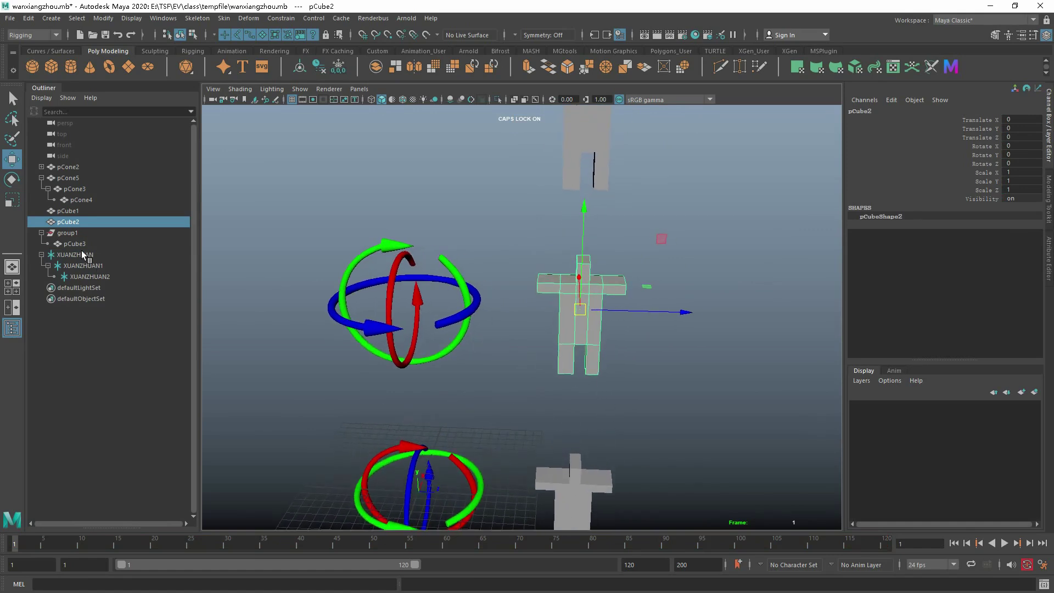
left_click(82, 254, "ctrl")
left_click(334, 359)
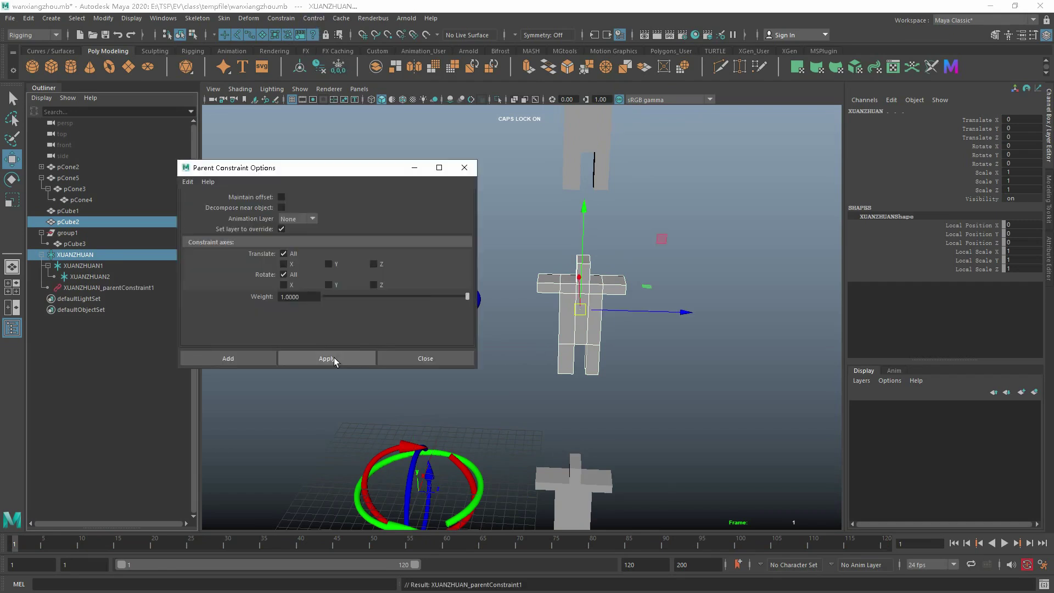
left_click(424, 168)
Step: Enlarge the XUANZHUAN1 and XUANZHUAN2 locators by setting their Local Scale X, Y and Z to 11.3
left_click(84, 279, "shift")
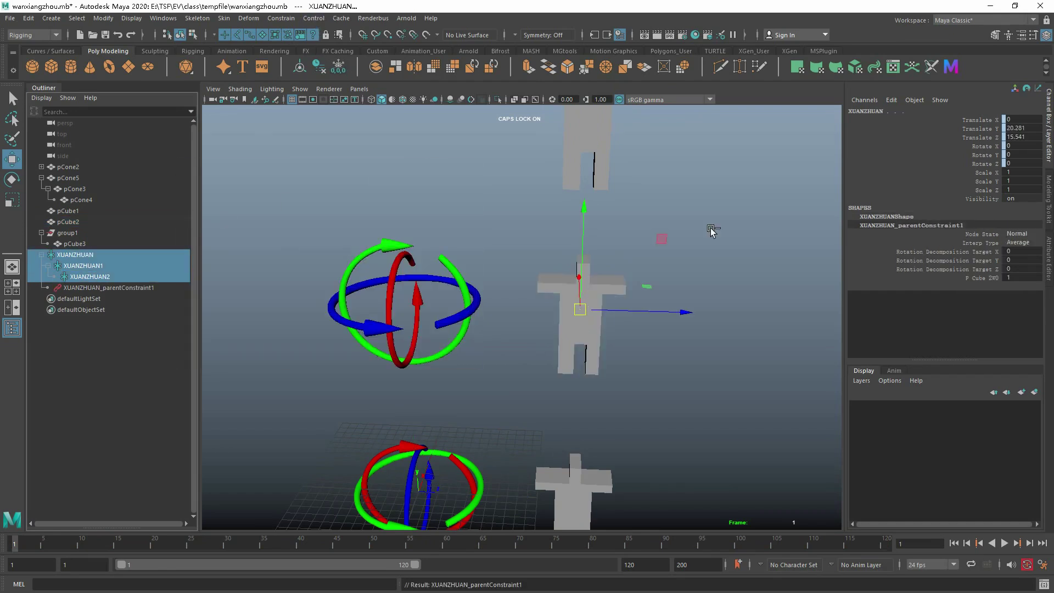
left_click(104, 276)
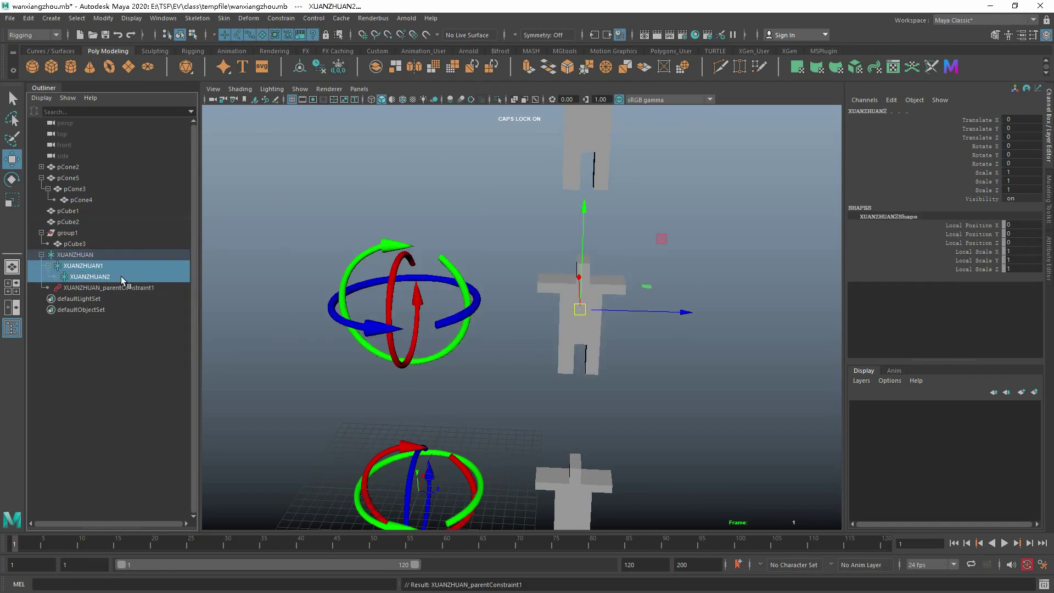
left_click_drag(982, 253, 980, 270)
mouse_move(671, 291)
middle_mouse_down()
mouse_move(708, 297)
mouse_move(679, 293)
middle_mouse_up()
Step: Delete the parent constraint under XUANZHUAN so the locator is released from pCube2
left_click(78, 256)
left_click(983, 277)
left_click(89, 287)
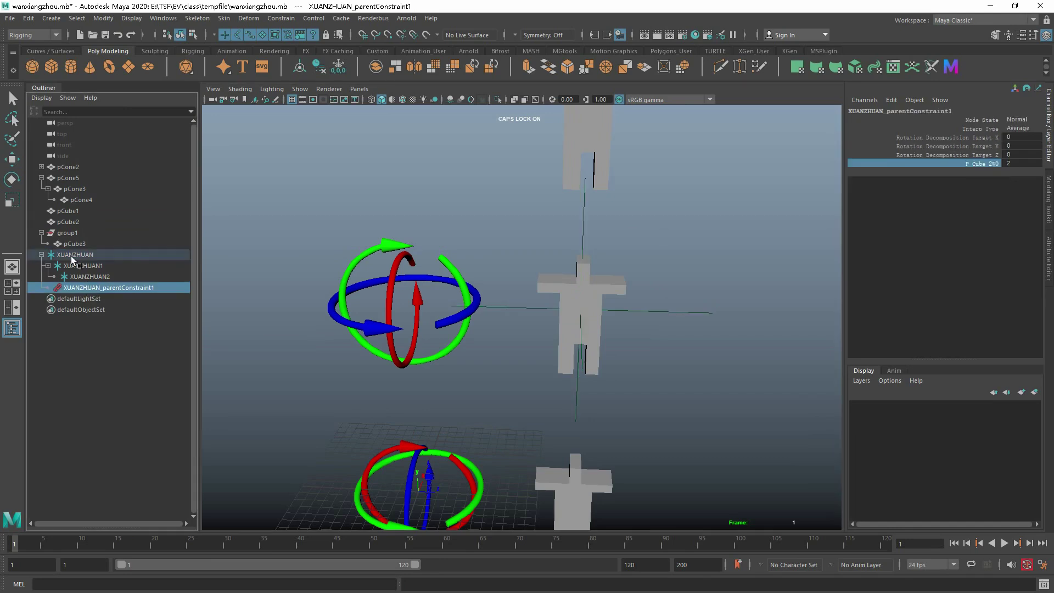
key("Delete")
Step: Set the XUANZHUAN locator's Local Scale X, Y and Z to 11.9
key("w")
left_click_drag(985, 252, 985, 269)
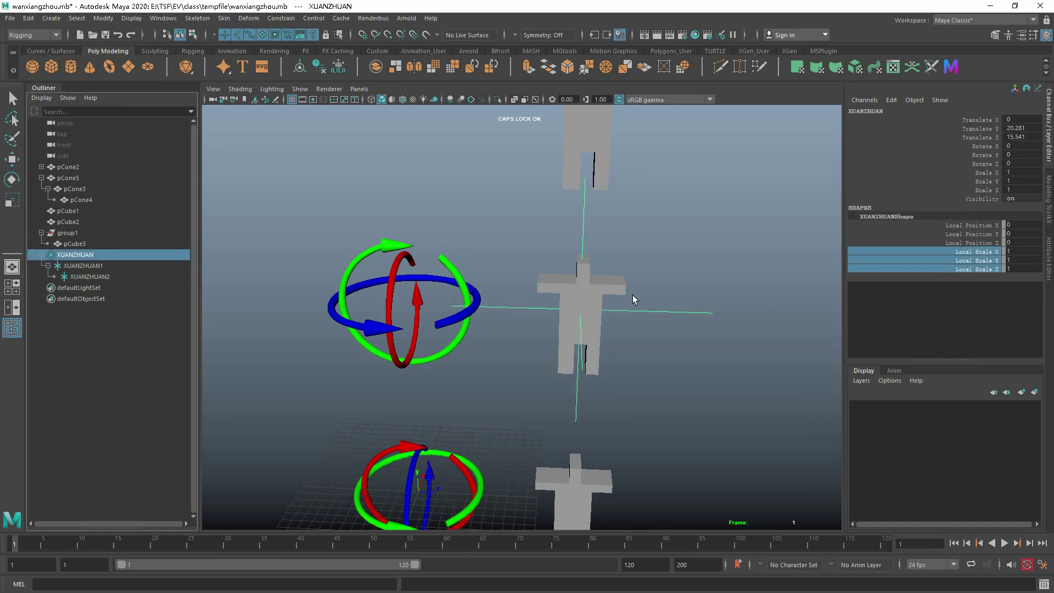
middle_click_drag(632, 300, 675, 340)
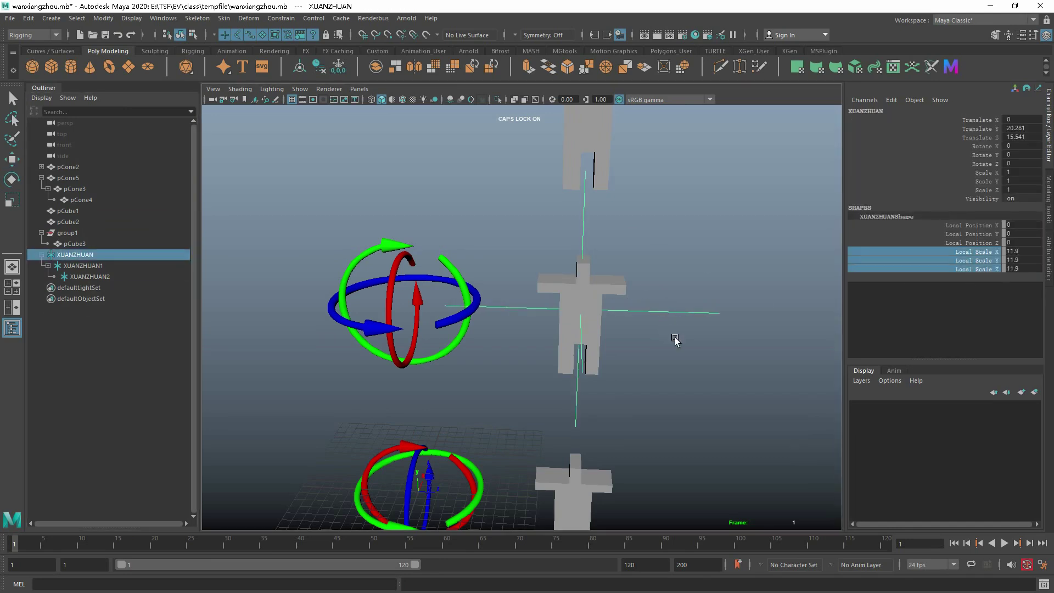
left_click(671, 289)
Step: Parent-constrain pCube2 to the XUANZHUAN2 locator on all axes with Maintain offset on
left_click(79, 277)
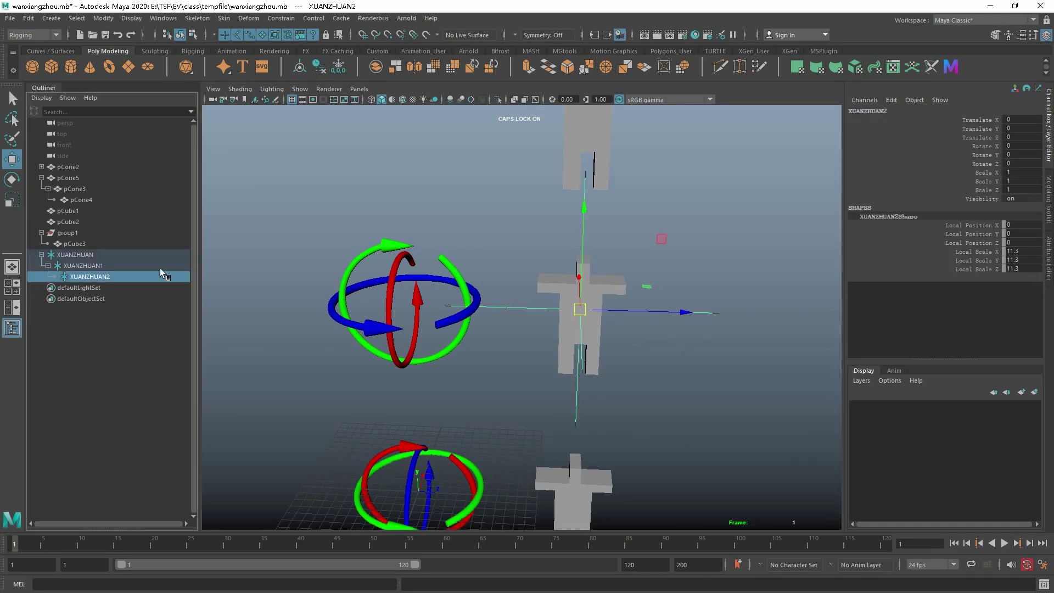
left_click(611, 284, "shift")
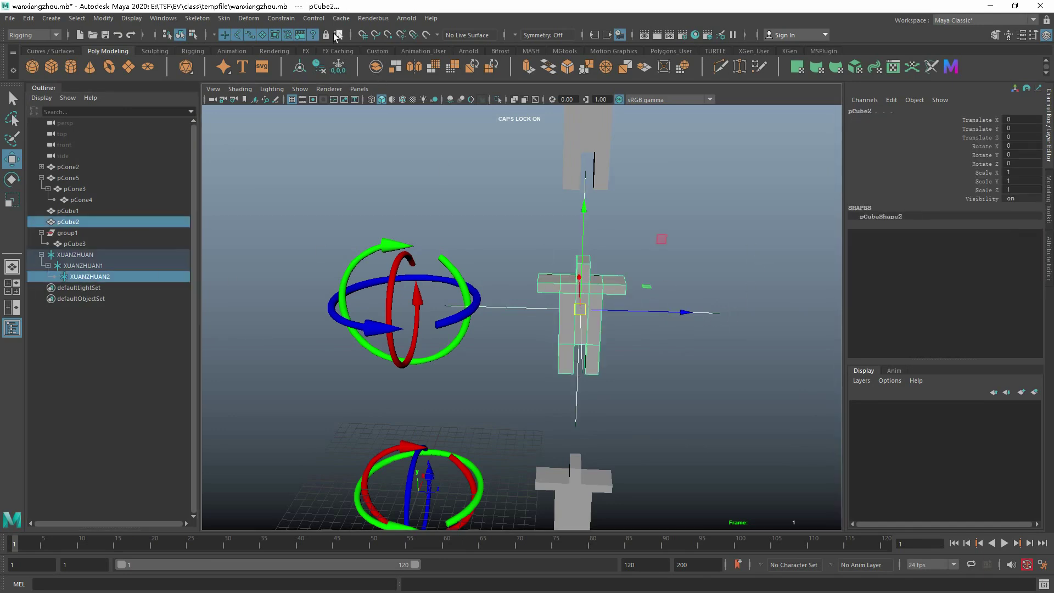
left_click(307, 359)
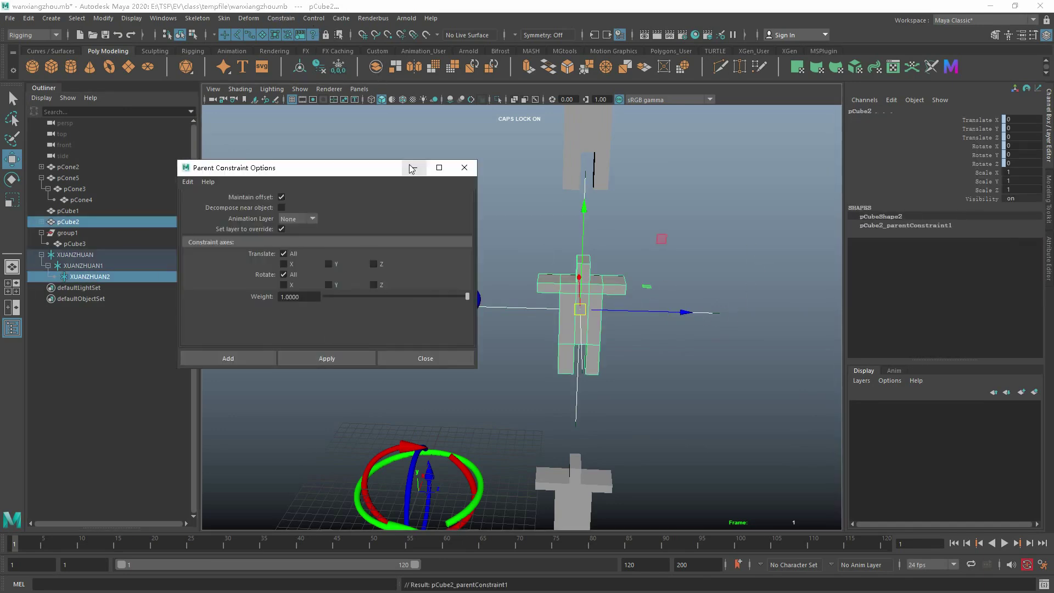
left_click(413, 167)
left_click(357, 193)
Step: Animate XUANZHUAN's Rotate Y with a key of 0 at frame 1 and 296.792 at frame 32
left_click(75, 255)
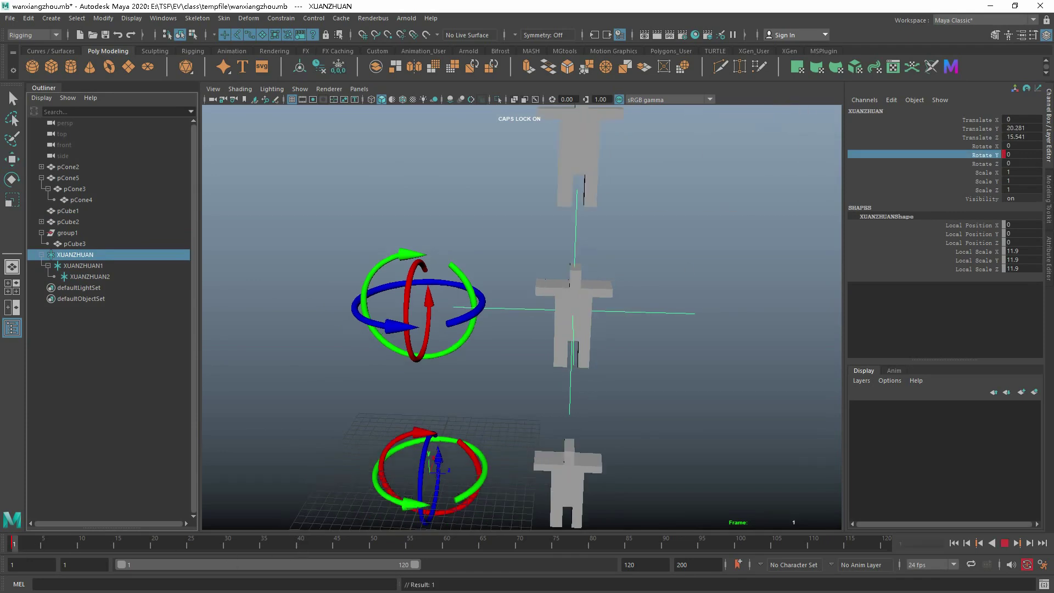
left_click(242, 545)
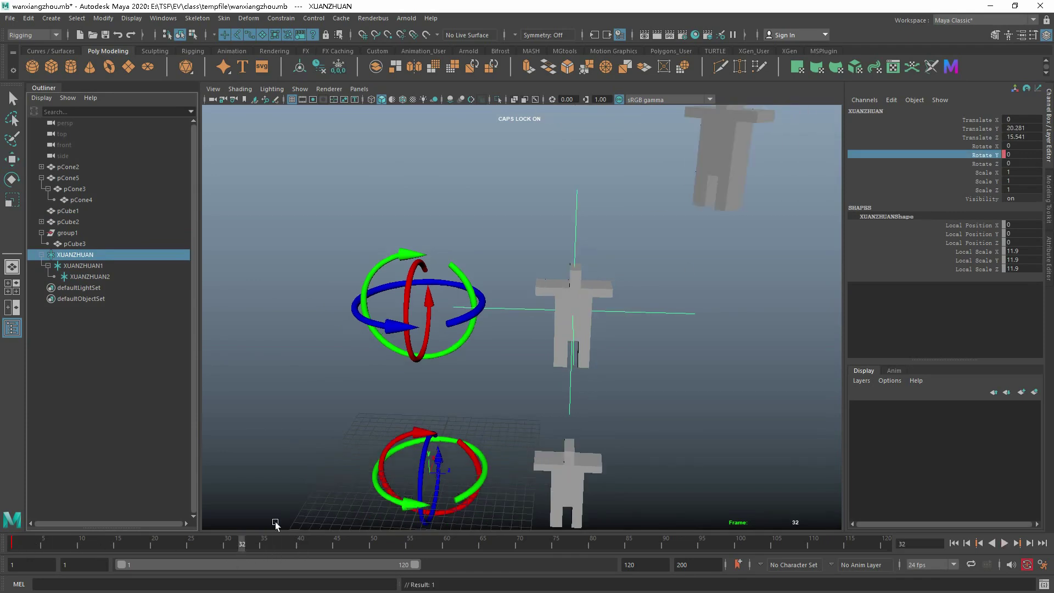
middle_click_drag(426, 412, 555, 409, "alt")
key("w")
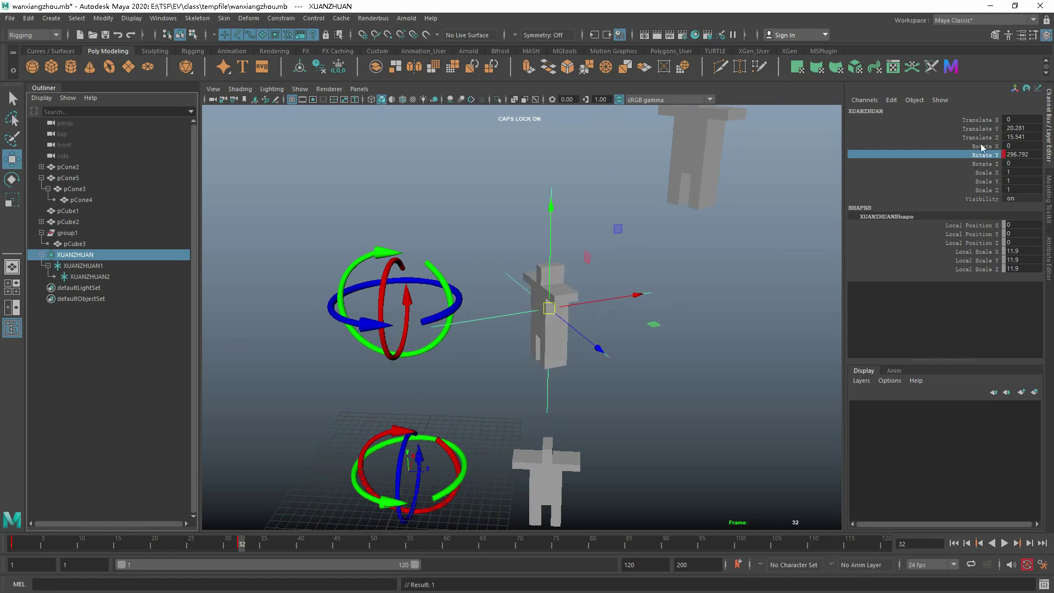
Step: Try changing XUANZHUAN's Rotate X at frame 32, and undo the change
left_click(958, 148)
middle_click_drag(681, 300, 747, 300)
key("ctrl+z")
Step: Animate XUANZHUAN's Translate Z so the figure travels forward to 54.941 at frame 33
left_click(985, 135)
key("alt+v")
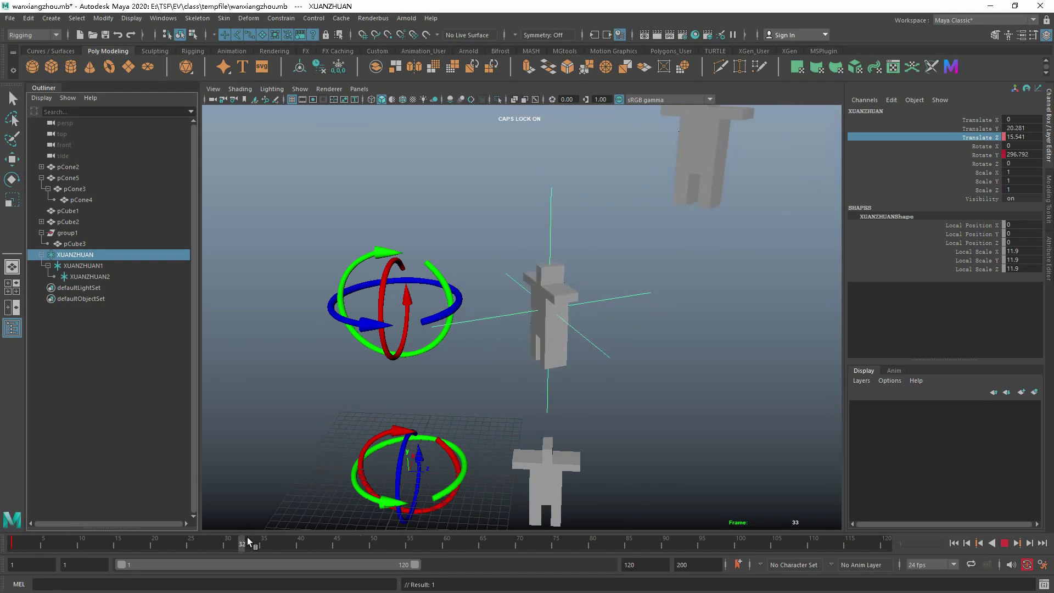
key("alt+v")
middle_click_drag(377, 424, 631, 425)
scroll(578, 397, "down", 2)
middle_click_drag(577, 397, 431, 396, "alt")
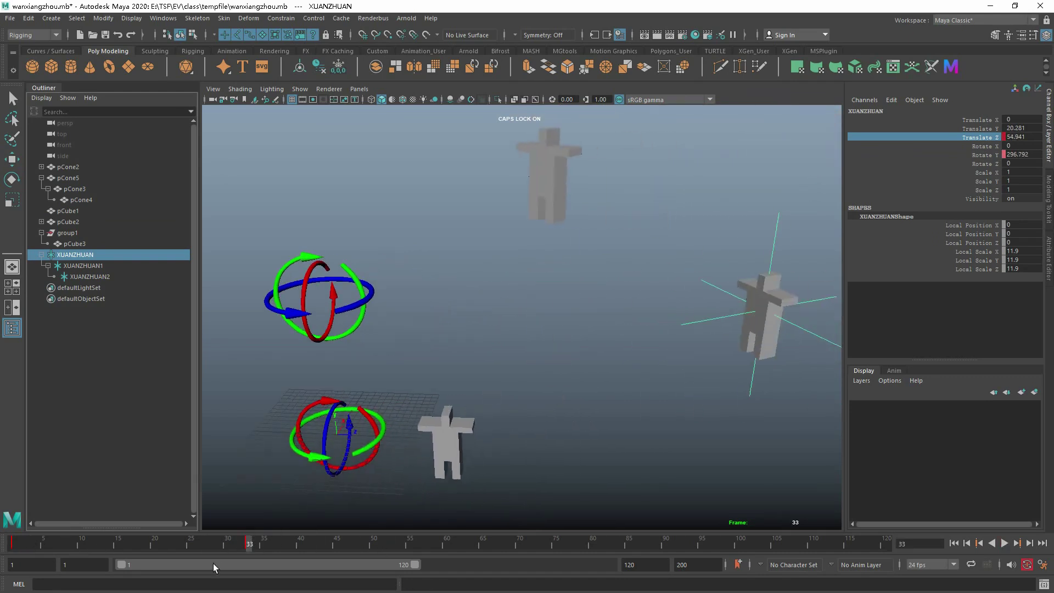
Step: Move XUANZHUAN's second Translate Z and Rotate Y keys to frame 50, and play the animation from frame 1
left_click_drag(165, 543, 311, 545)
double_click(249, 542)
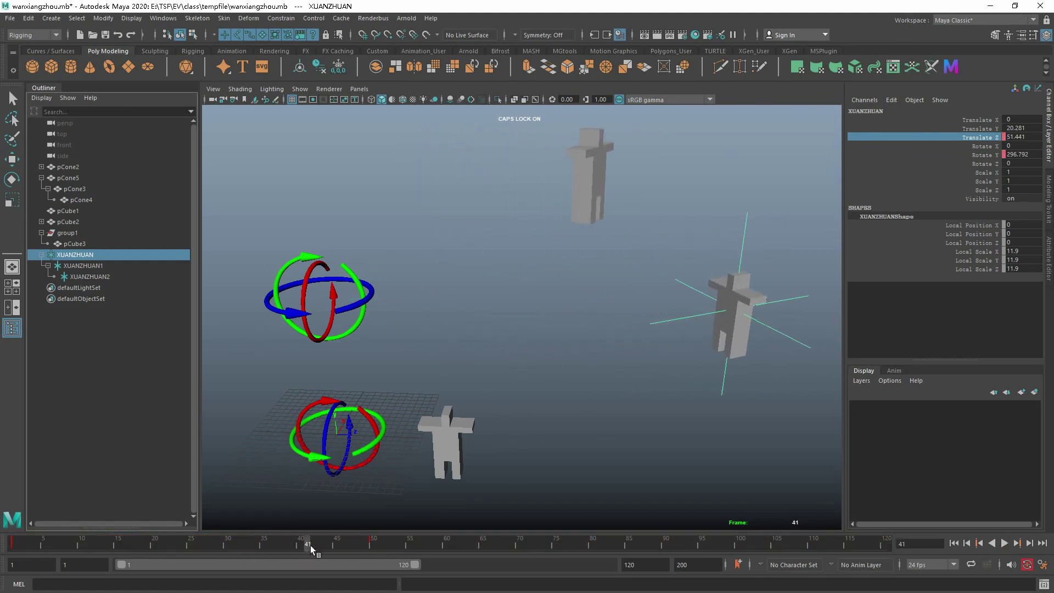
left_click(983, 155)
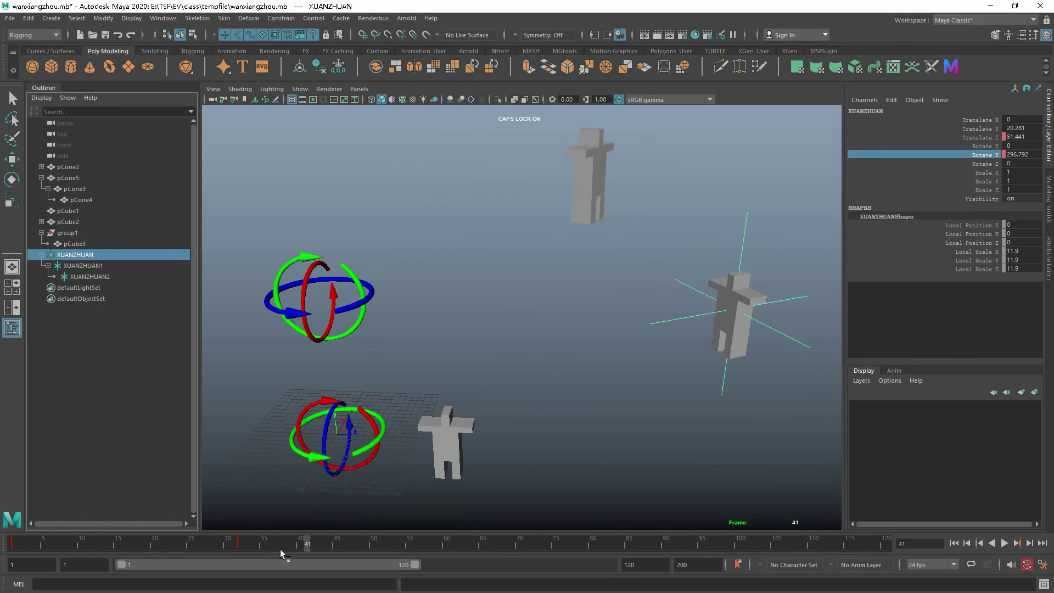
left_click(237, 551)
left_click_drag(376, 546, 13, 548)
key("alt+v")
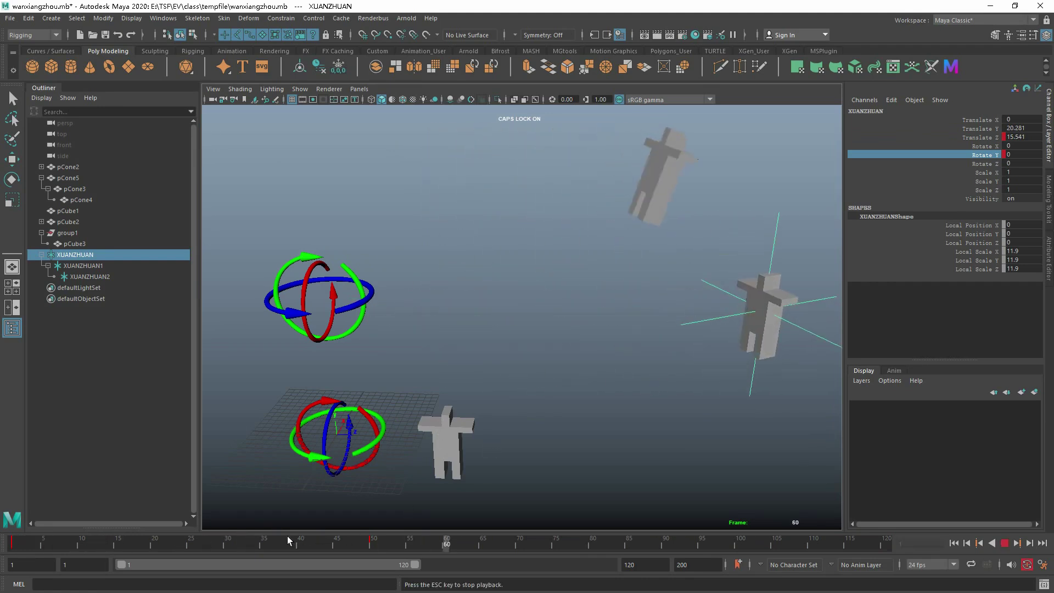
Step: Try rotating pCube2 about its Z axis to about -41.8 at frame 36, and undo the rotation
left_click_drag(242, 541, 184, 544)
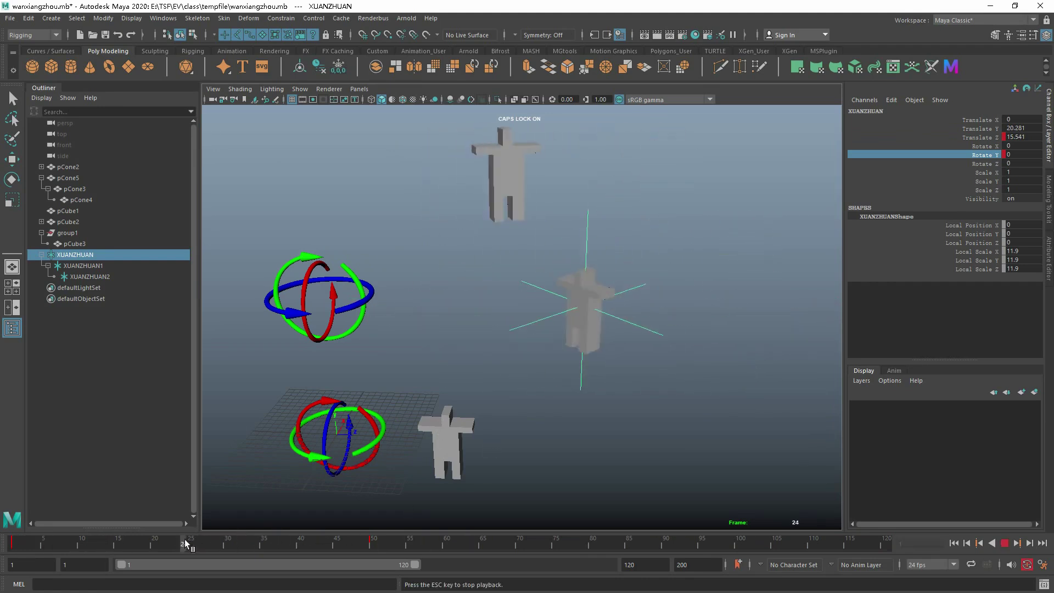
left_click(270, 549)
left_click(689, 278)
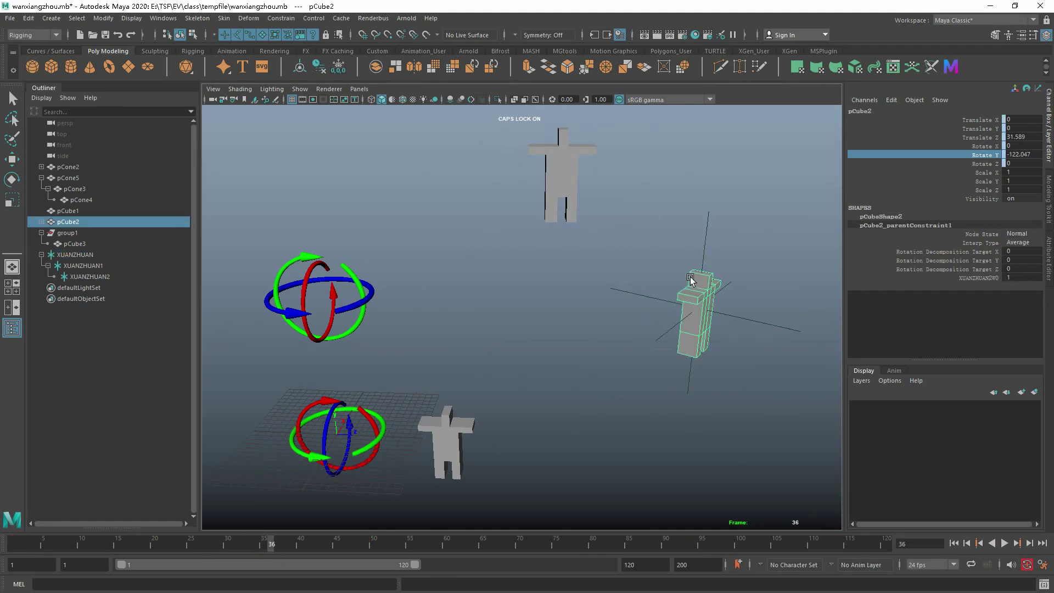
key("e")
left_click_drag(757, 238, 785, 309)
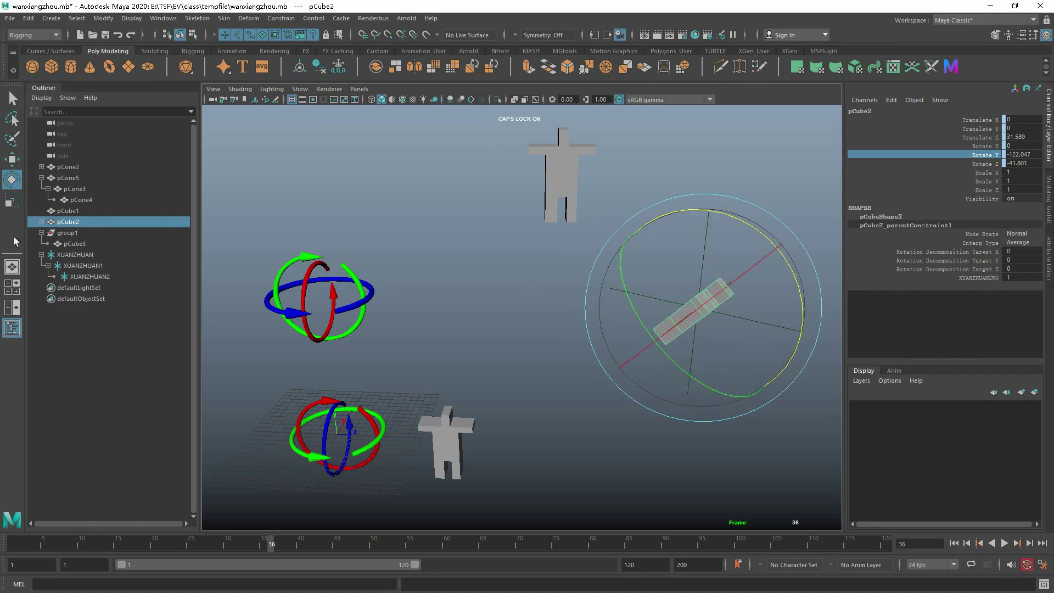
key("ctrl+z")
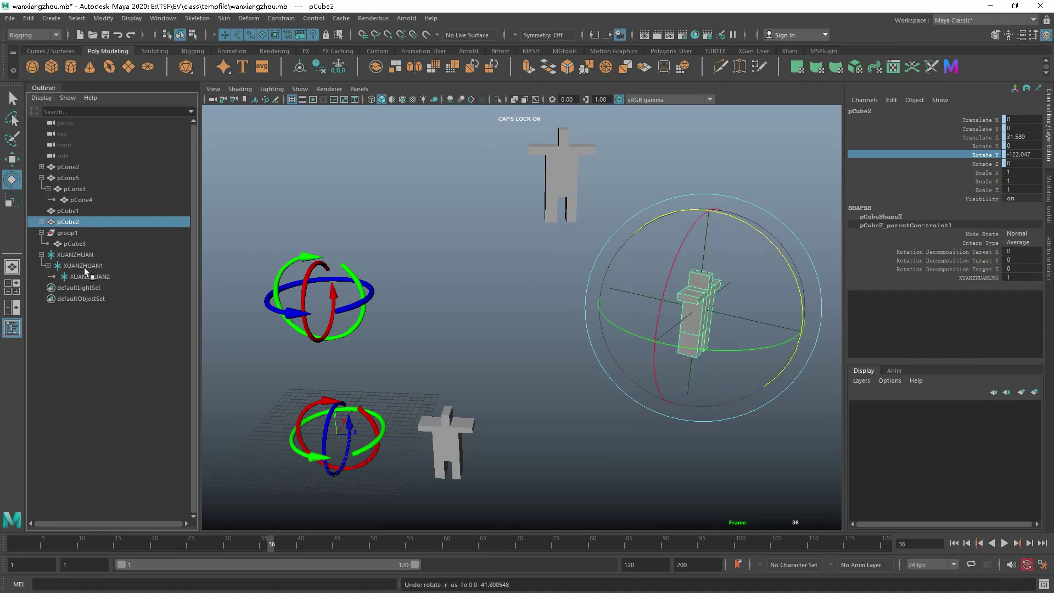
Step: Compare the rotation channels of XUANZHUAN and XUANZHUAN1, try changing XUANZHUAN1's Rotate Y, and undo the change
left_click(80, 254)
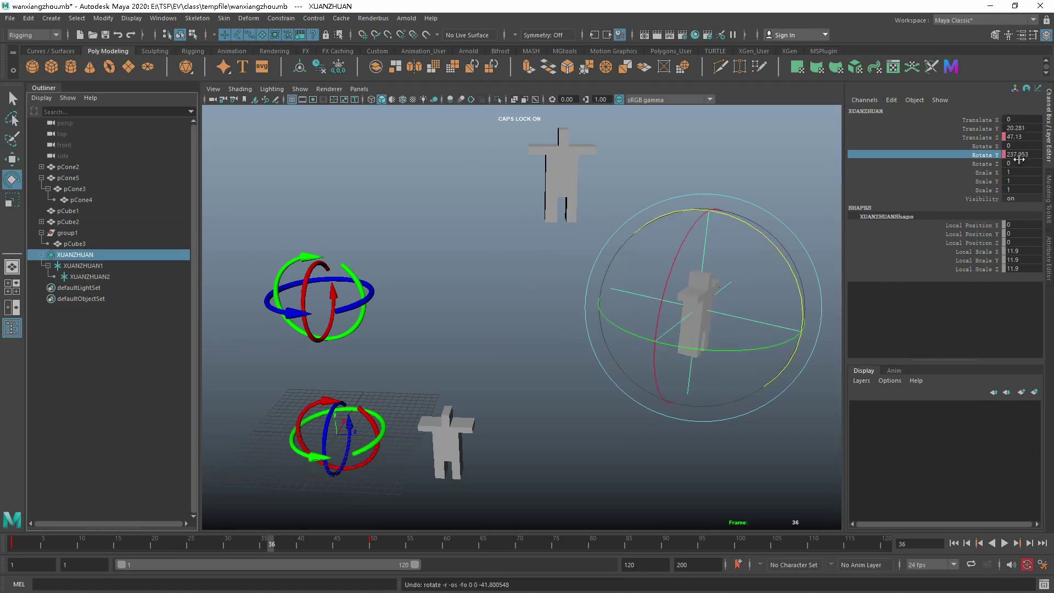
left_click(107, 267)
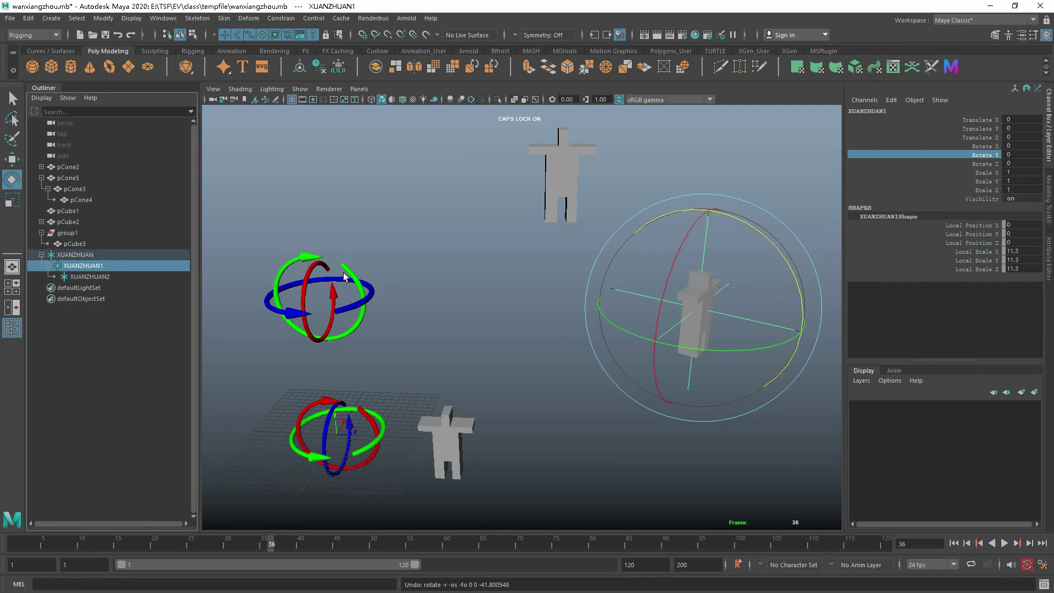
left_click(997, 147)
left_click(996, 154)
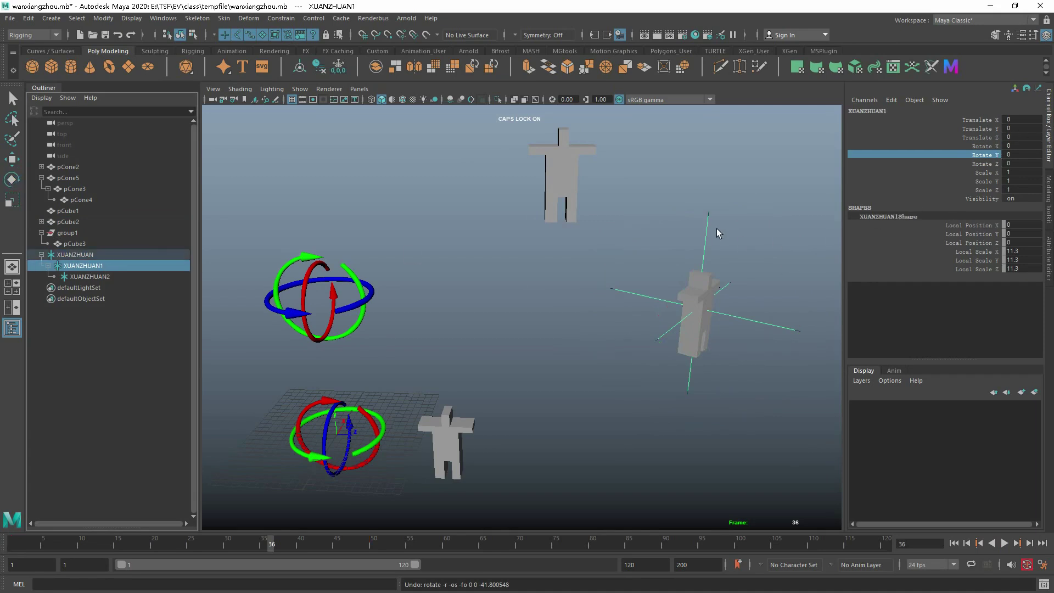
middle_click_drag(717, 228, 728, 226)
key("ctrl+z")
Step: Try changing XUANZHUAN1's Rotate Z at frame 36, and undo the change
left_click(992, 164)
key("e")
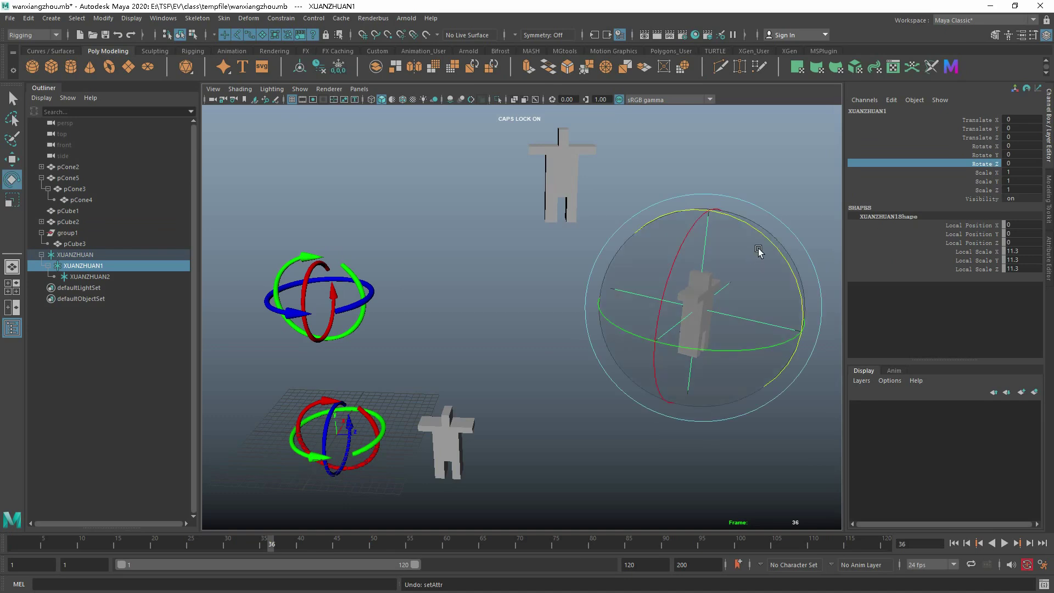
left_click(984, 164)
middle_click_drag(735, 192, 750, 219)
key("ctrl+z")
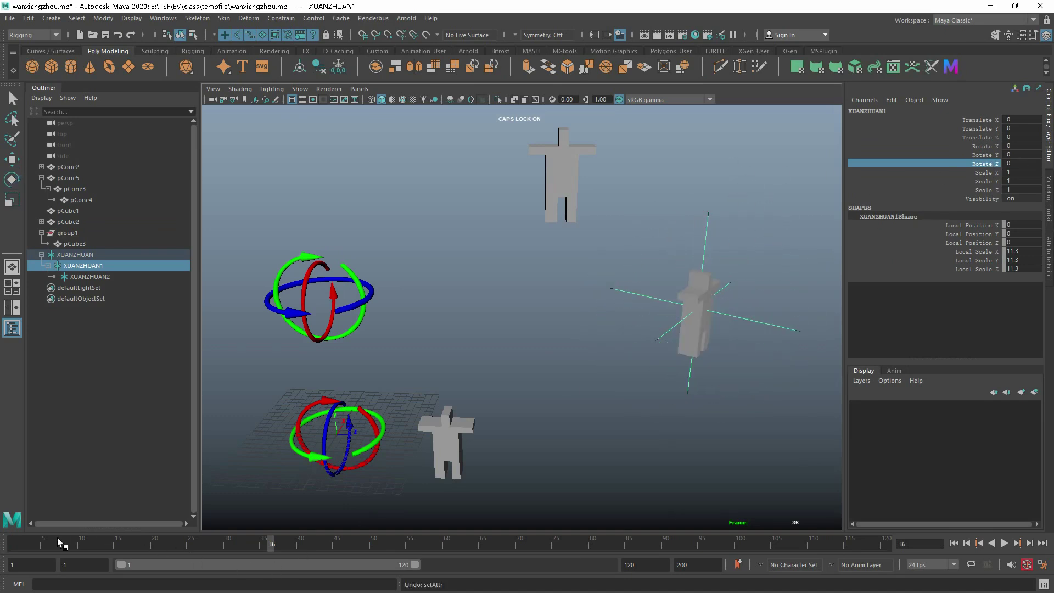
Step: Animate XUANZHUAN1's Rotate Z with keys at frames 1, 30 and 50, starting from 0, and play the animation
left_click_drag(137, 546, 228, 544)
key("s")
middle_click_drag(731, 229, 700, 222)
left_click(13, 546)
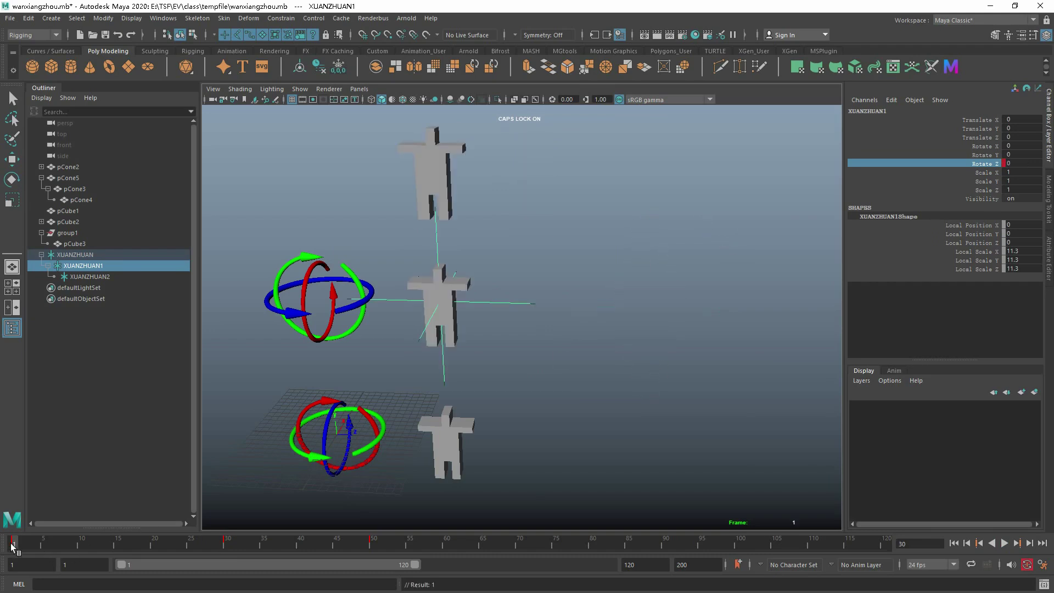
left_click(1004, 543)
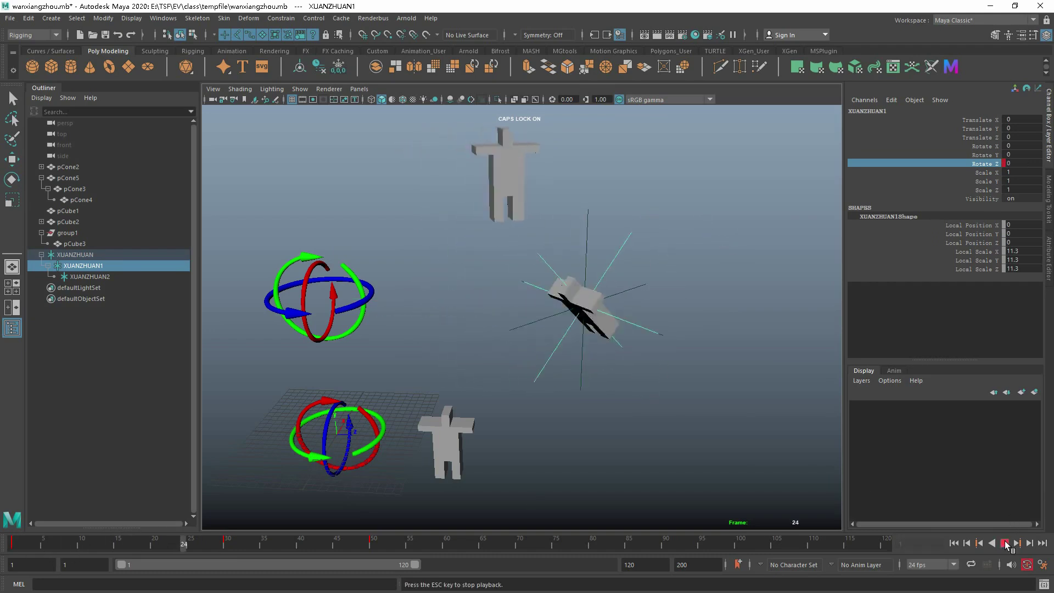
left_click(1004, 543)
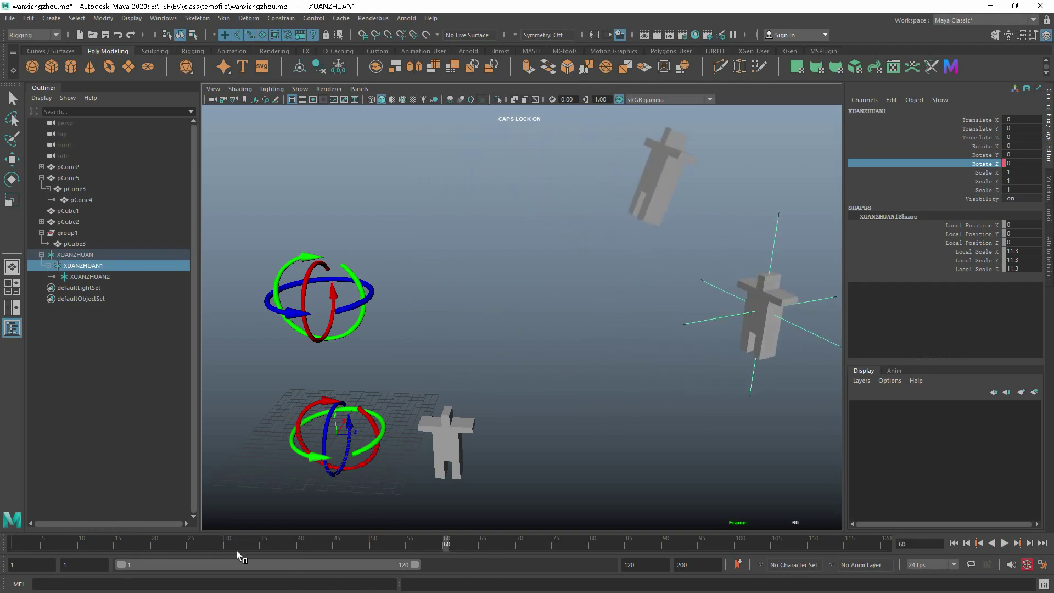
Step: Rework XUANZHUAN1's Rotate Z keys after frame 1 so they fall on frames 30, 40 and 60, and play the animation
left_click_drag(237, 549, 293, 545)
key("alt+shift+v")
left_click_drag(363, 550, 443, 548)
key("comma")
key("ctrl+z")
left_click_drag(373, 540, 162, 538)
left_click(1006, 543)
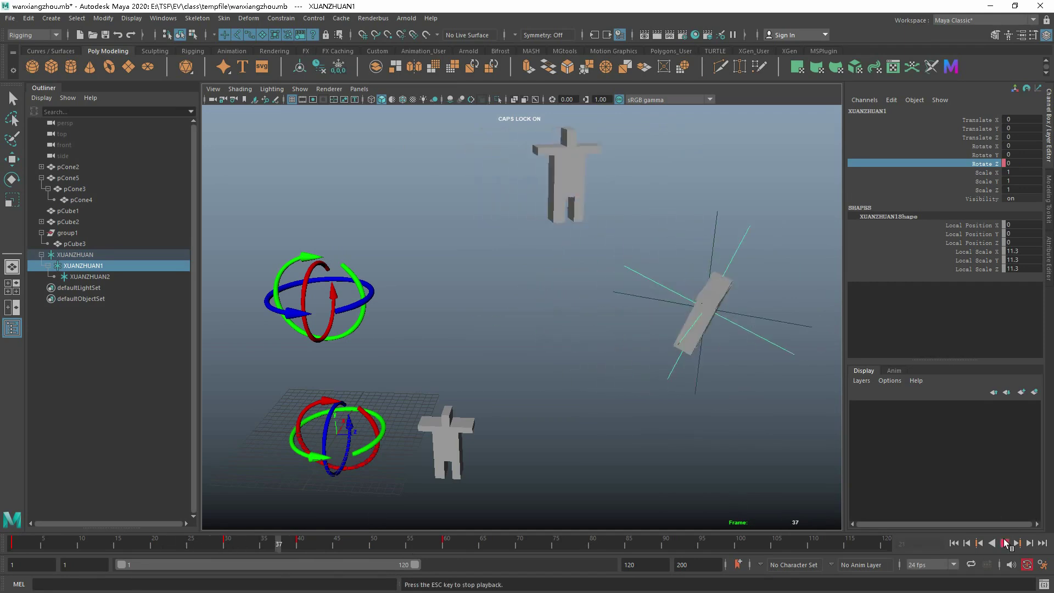
left_click(1005, 543)
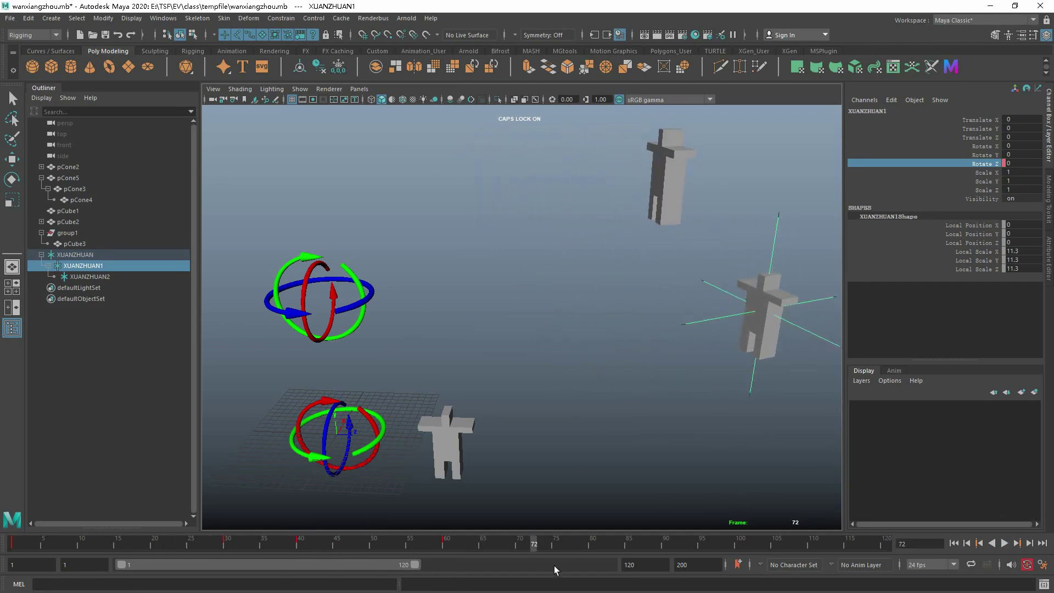
left_click(207, 549)
left_click(1004, 543)
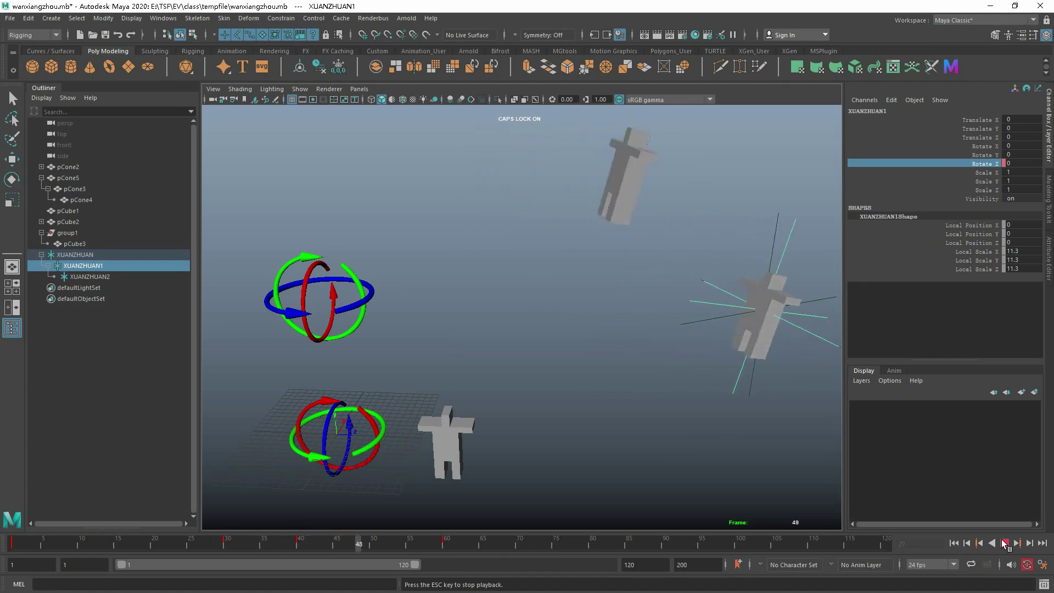
Step: Move XUANZHUAN1's Rotate Z key from frame 30 to frame 20, and play the animation
left_click(209, 544)
left_click_drag(210, 544, 154, 545)
key("period")
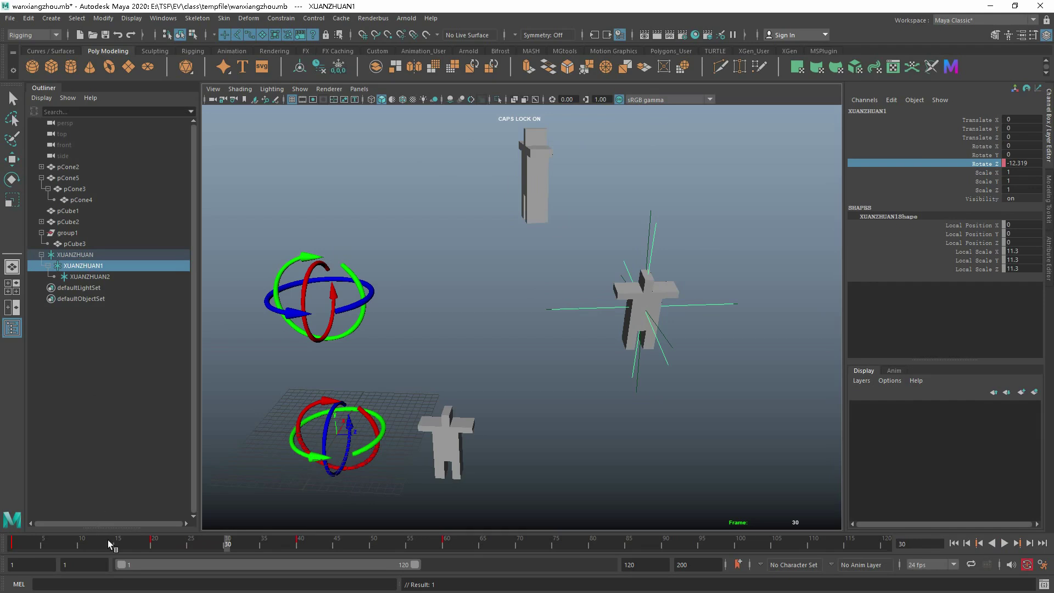
left_click_drag(108, 541, 68, 552)
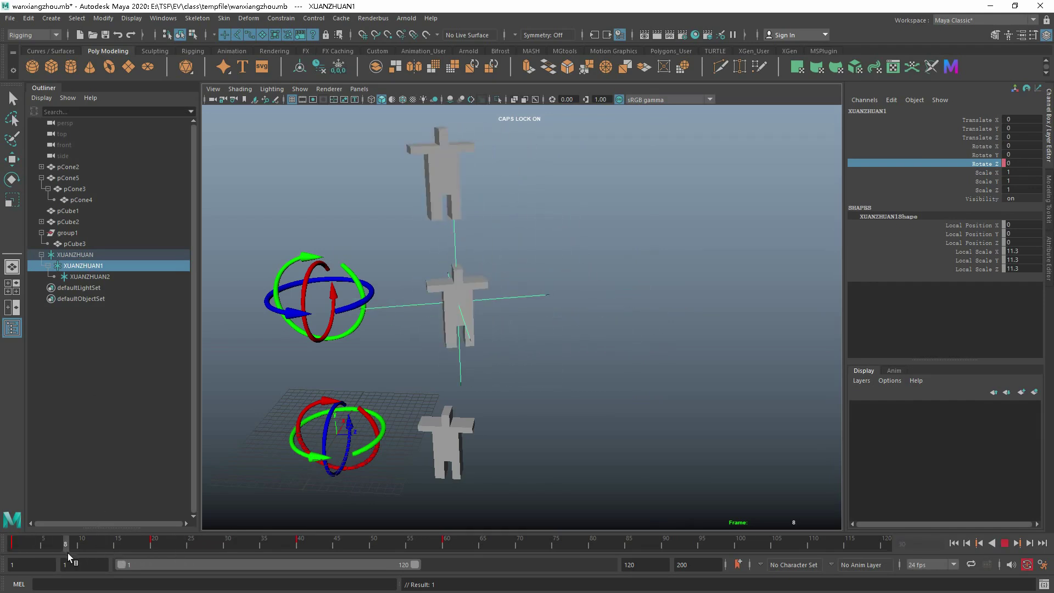
left_click(1005, 542)
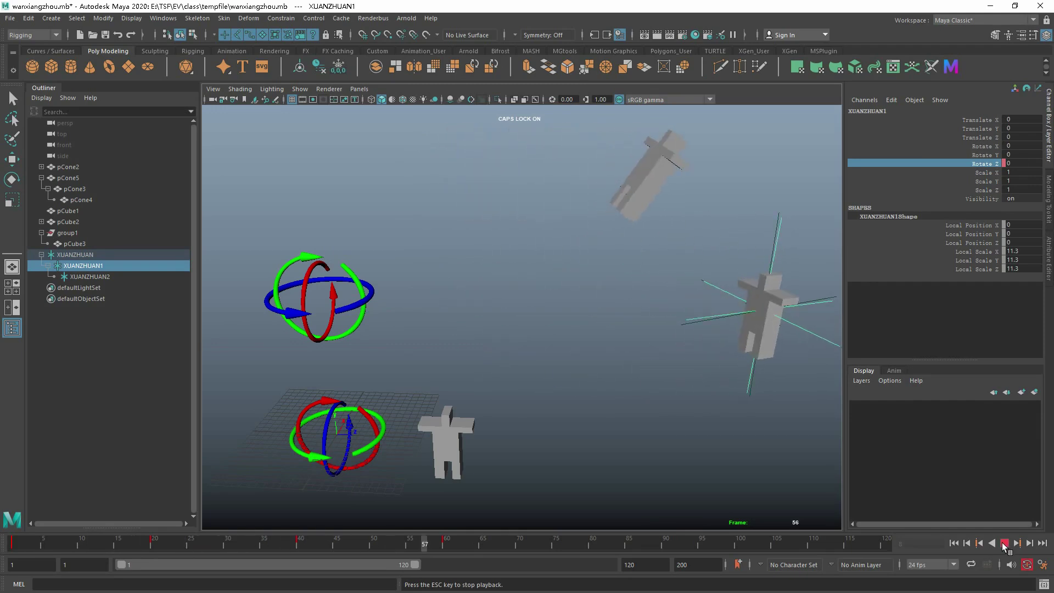
left_click(1004, 543)
Step: At frame 48, try changing Rotate X on XUANZHUAN1 and on XUANZHUAN2 (9.167), and undo the changes
left_click_drag(188, 539, 361, 548)
key("f")
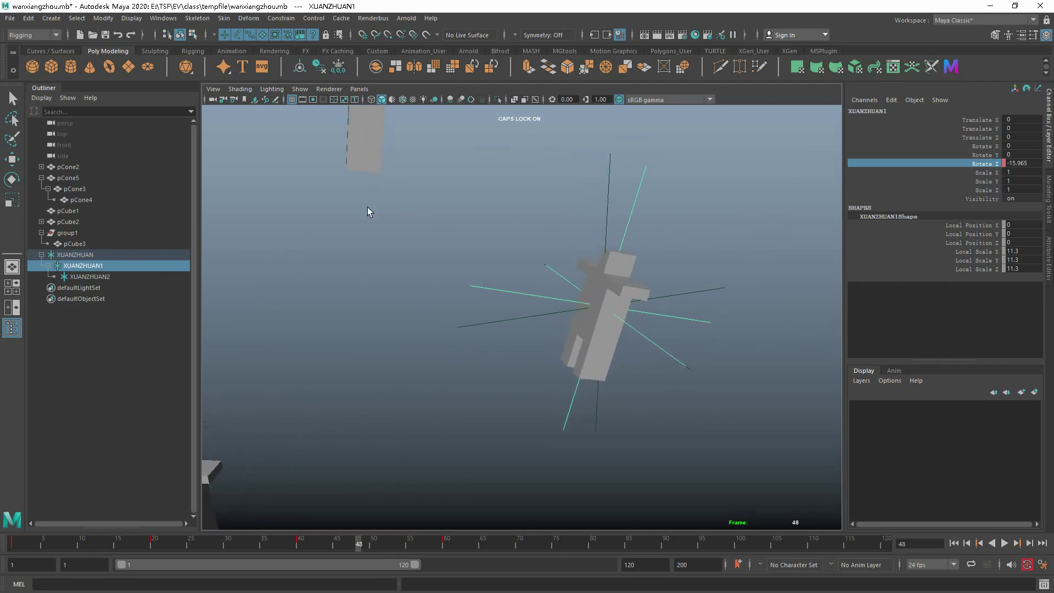
key("e")
left_click(993, 149)
middle_click_drag(736, 206, 661, 209)
key("ctrl+z")
left_click(87, 276)
left_click(981, 146)
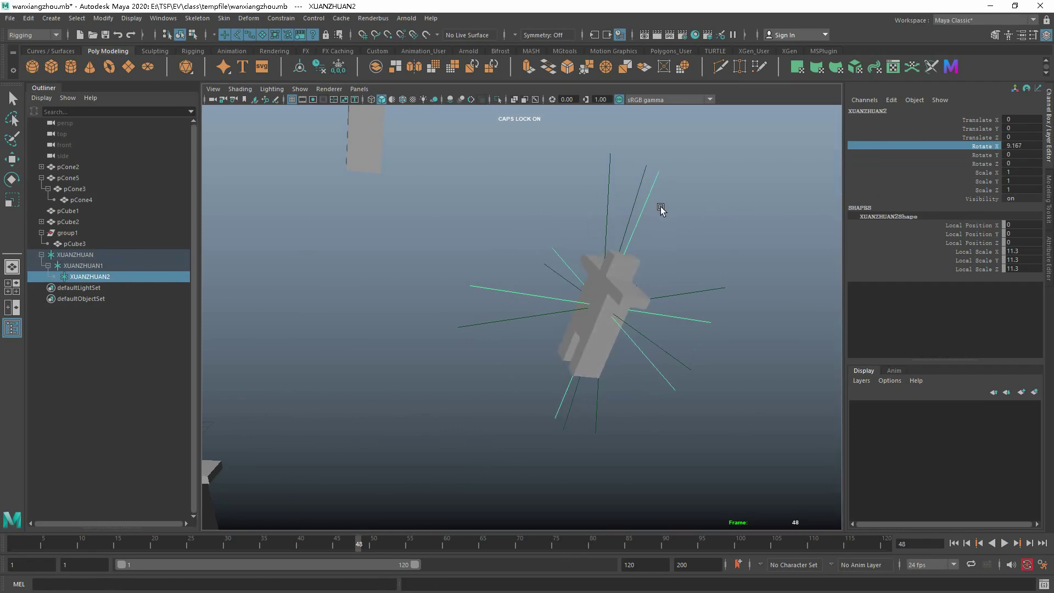
key("ctrl+z")
Step: Select XUANZHUAN, XUANZHUAN1 and XUANZHUAN2 together and examine the nested locators alongside the other figures
left_click(90, 255, "shift")
key("w")
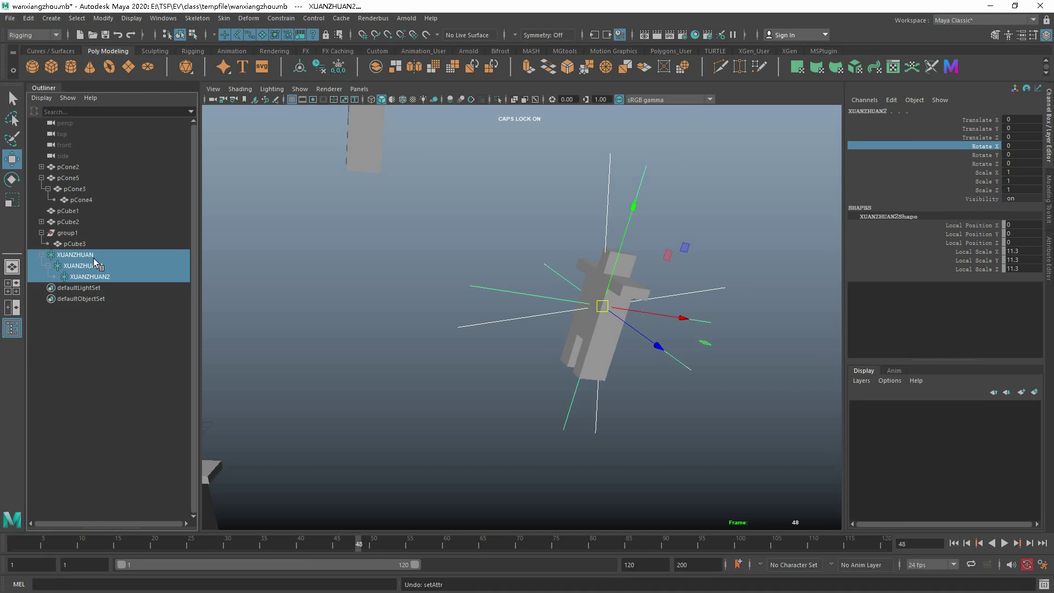
left_click(93, 257)
left_click(92, 277, "shift")
scroll(419, 302, "down", 5)
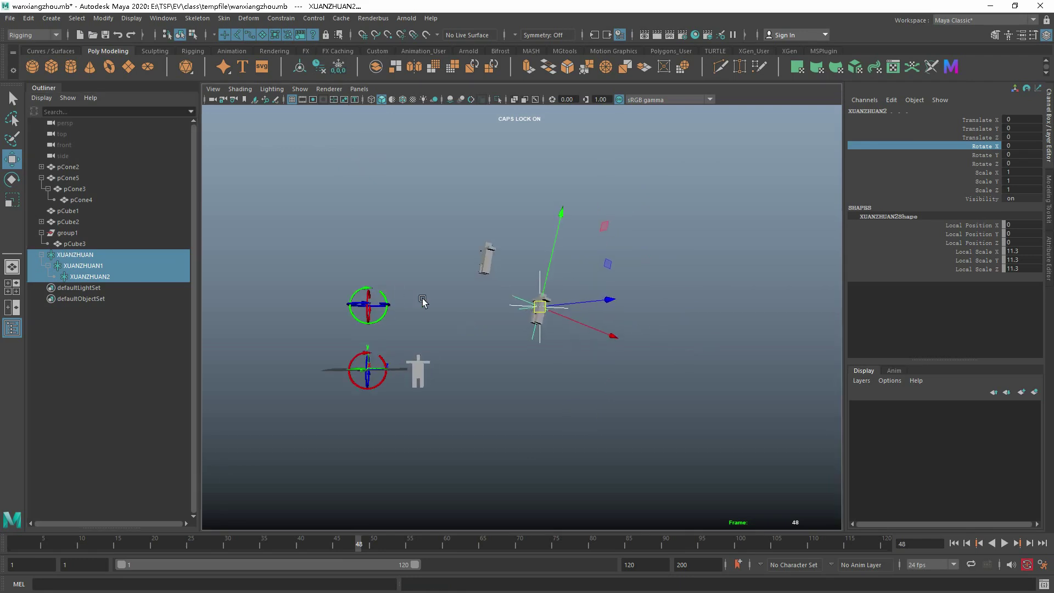